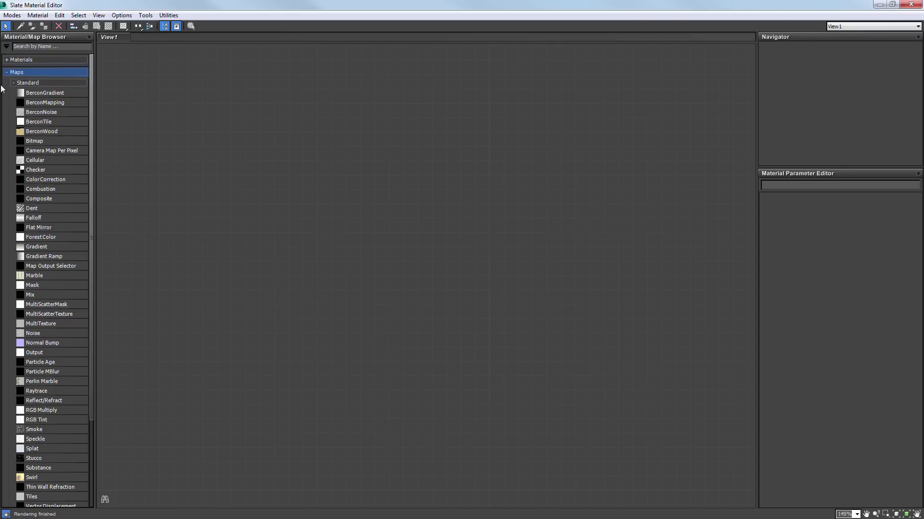
- Collapse the Maps group, turn the Navigator and Parameter Editor panes off and back on, and enlarge the Parameter Editor
click(20, 73)
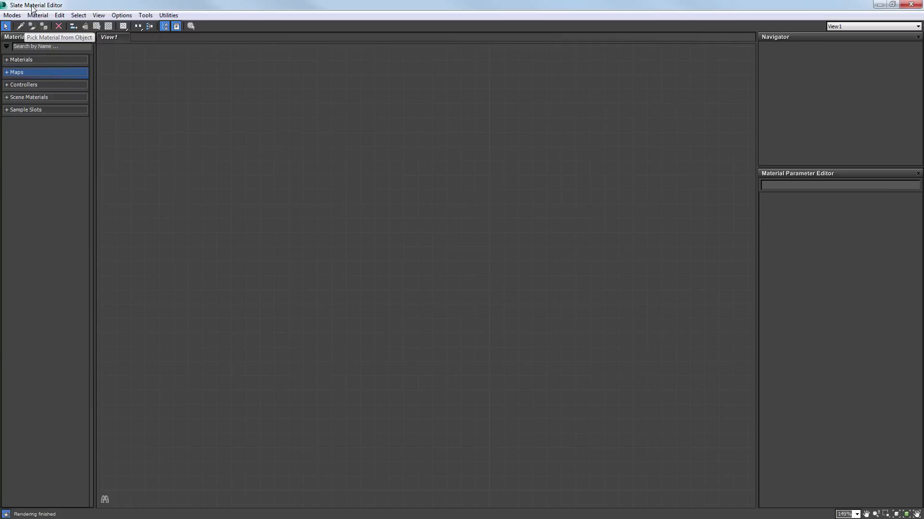
click(165, 26)
click(176, 26)
click(164, 26)
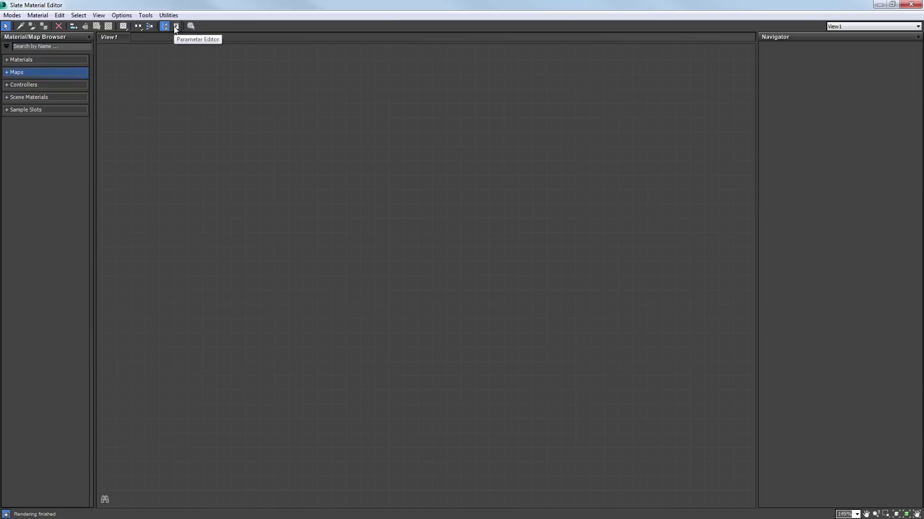
click(176, 26)
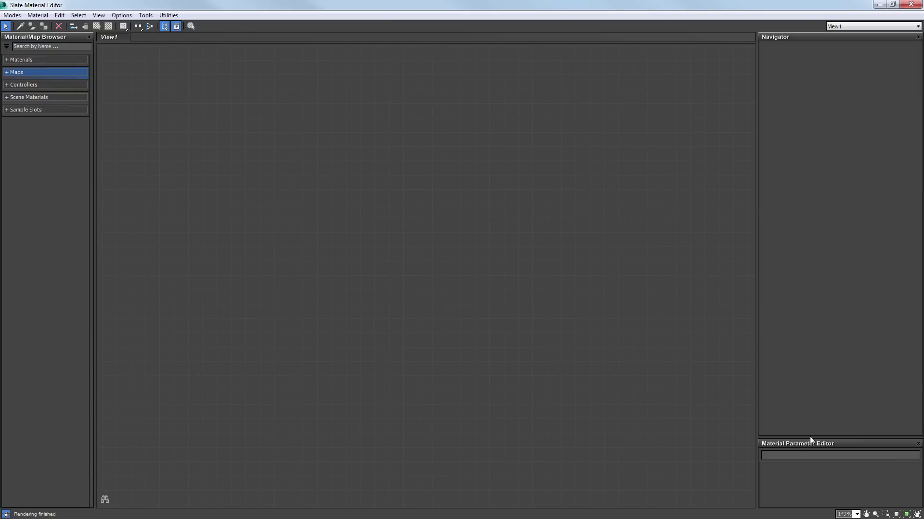
drag(809, 438, 845, 134)
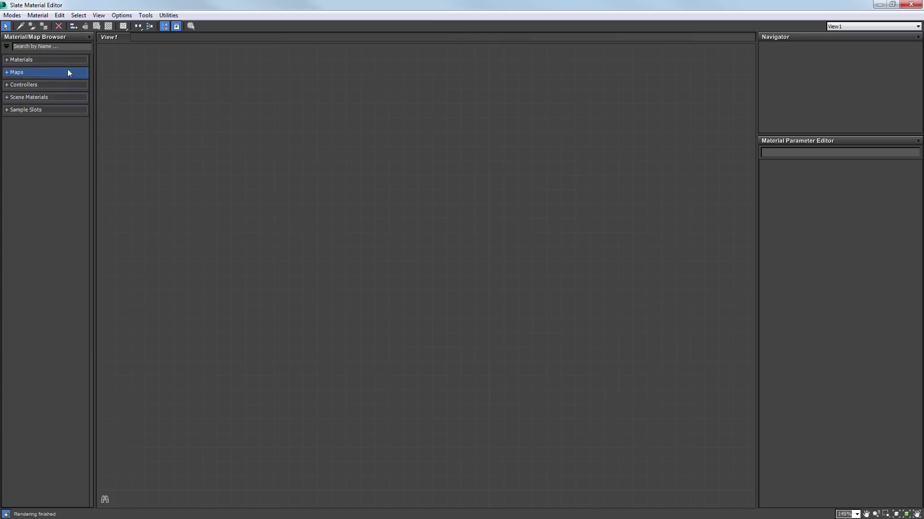
- Expand the Materials, Maps and Controllers groups in the Material/Map Browser, and list the V-Ray materials
click(43, 60)
click(26, 112)
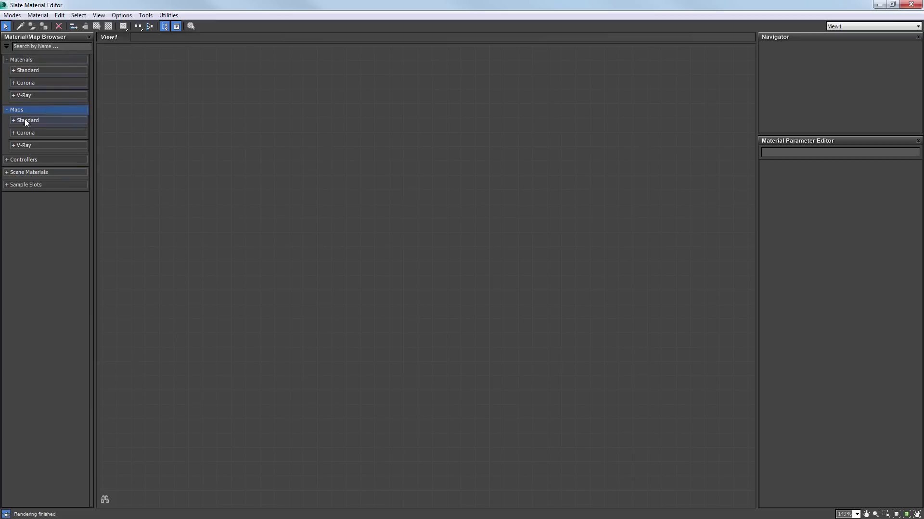
click(29, 161)
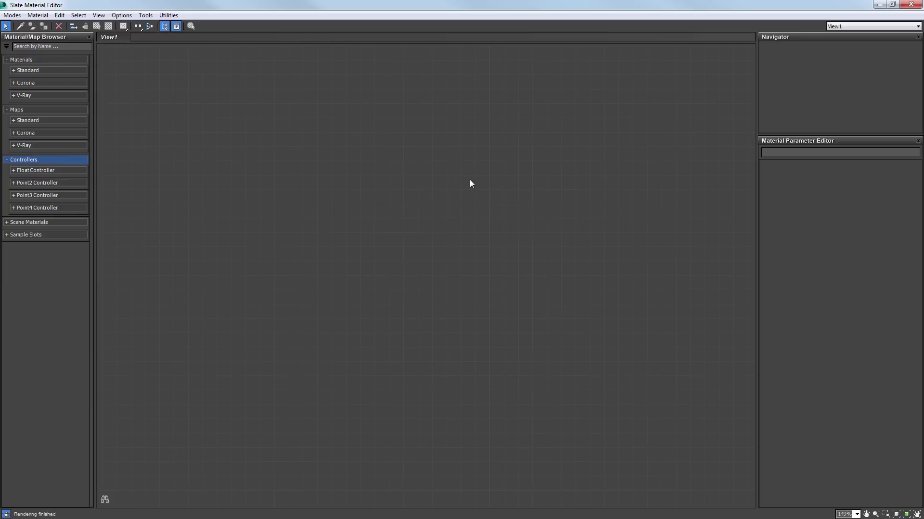
click(27, 70)
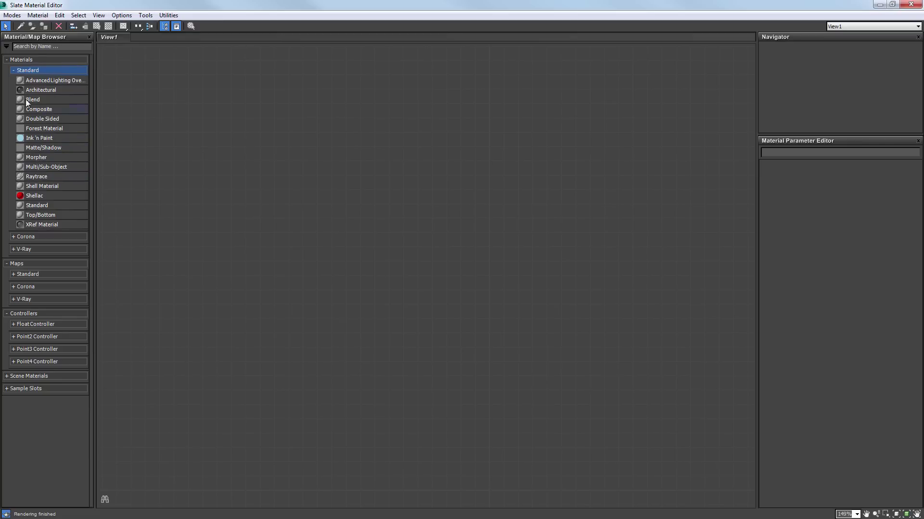
click(27, 72)
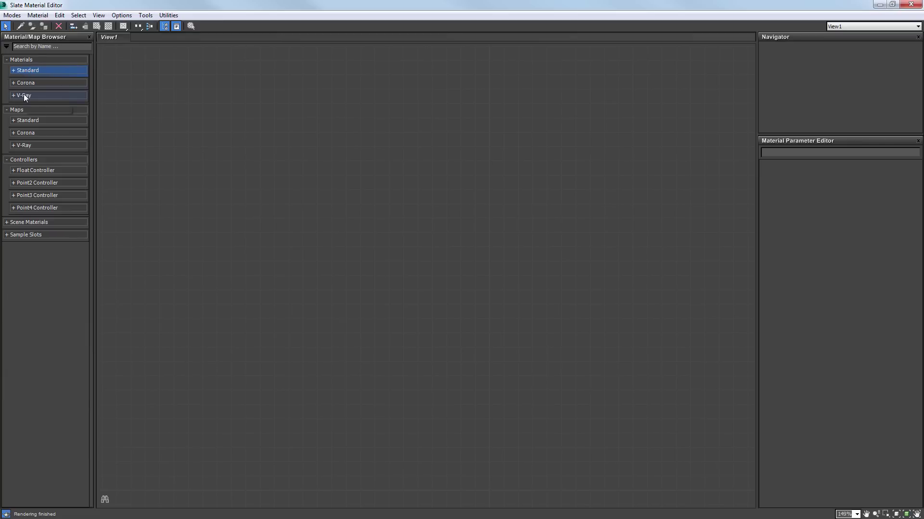
click(24, 94)
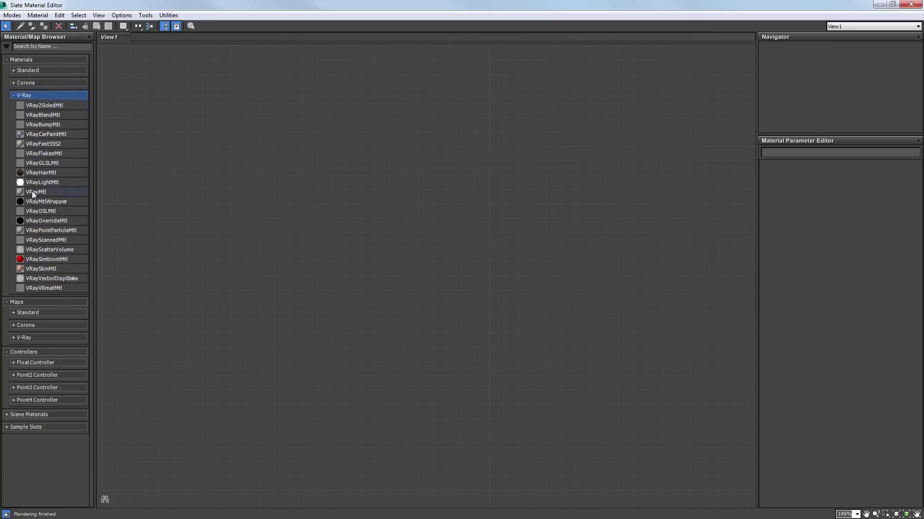
- Add a VRayMtl node to View1 and place it near the middle of the view
click(64, 191)
drag(403, 197, 415, 169)
scroll(415, 172, down, 4)
scroll(415, 169, down, 2)
scroll(415, 169, up, 3)
scroll(414, 169, down, 3)
scroll(414, 170, up, 2)
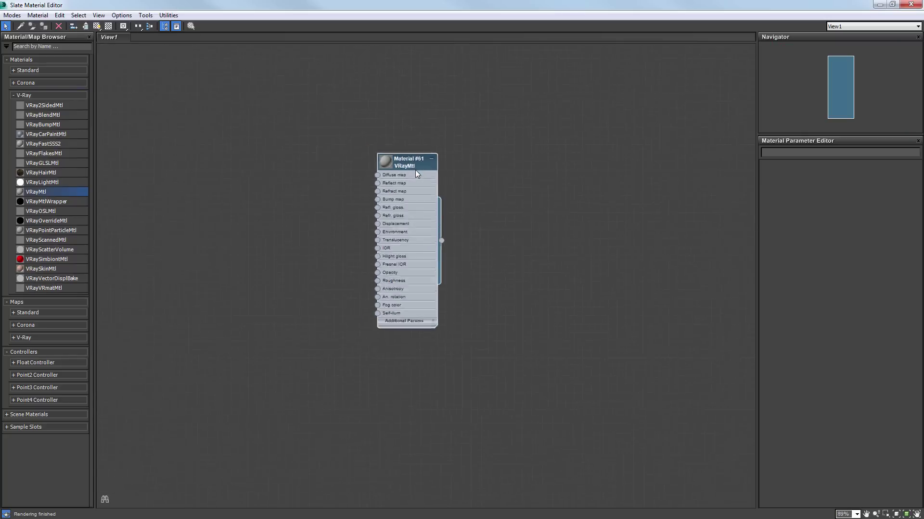
scroll(418, 180, down, 5)
scroll(417, 199, up, 4)
scroll(409, 114, up, 4)
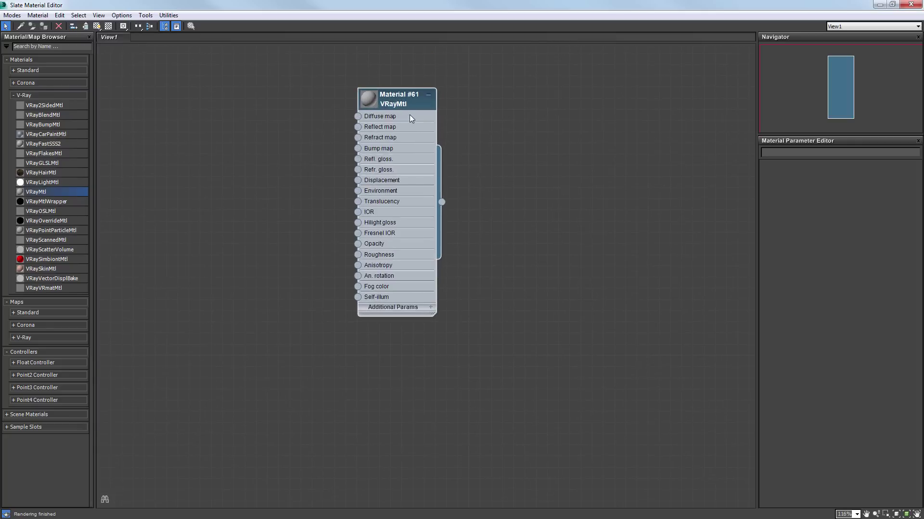
drag(409, 114, 408, 207)
- Enlarge the Navigator, add a second VRayMtl node beside the first one, and delete that second node
drag(848, 135, 850, 205)
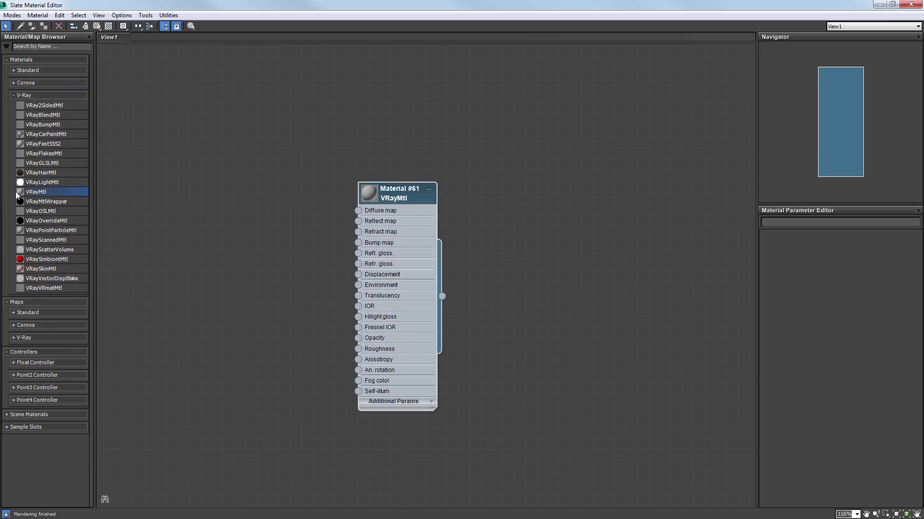
drag(220, 128, 219, 127)
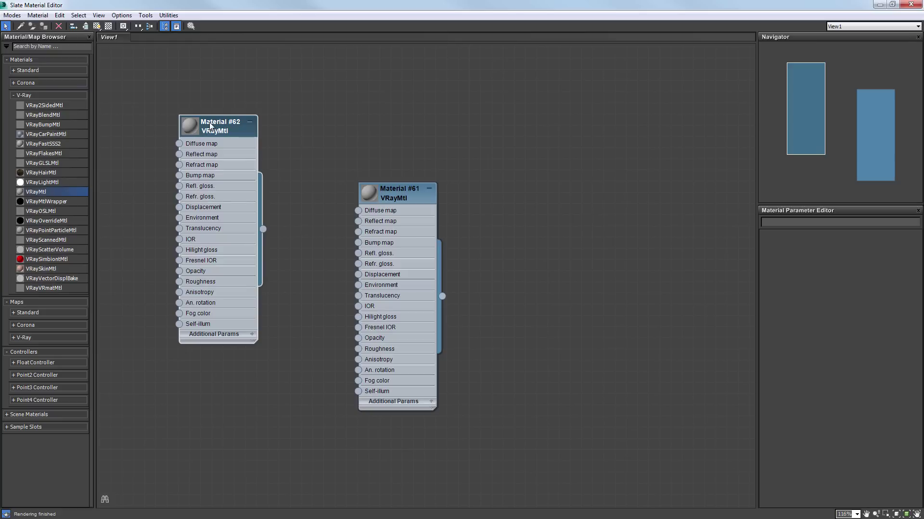
key(Delete)
- Move the VRayMtl node higher, display its parameters, and enlarge the Parameter Editor to show all its rollouts
drag(408, 203, 416, 150)
double_click(402, 133)
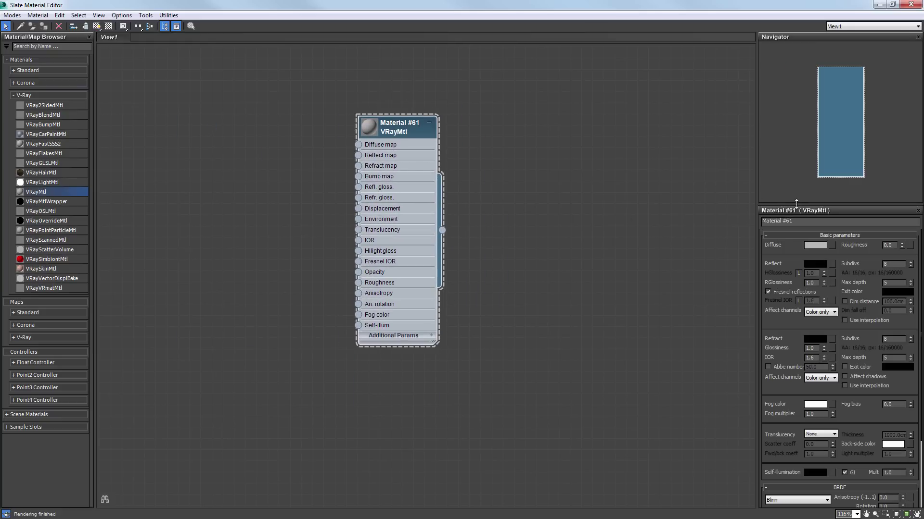
drag(796, 203, 796, 104)
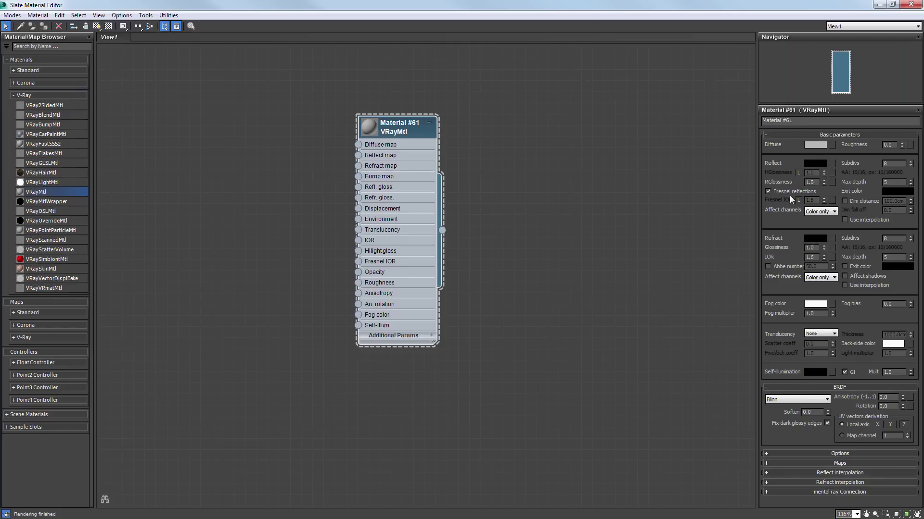
mouse_move(409, 126)
mouse_down()
mouse_move(411, 178)
mouse_move(464, 123)
mouse_move(420, 152)
mouse_move(401, 135)
mouse_up()
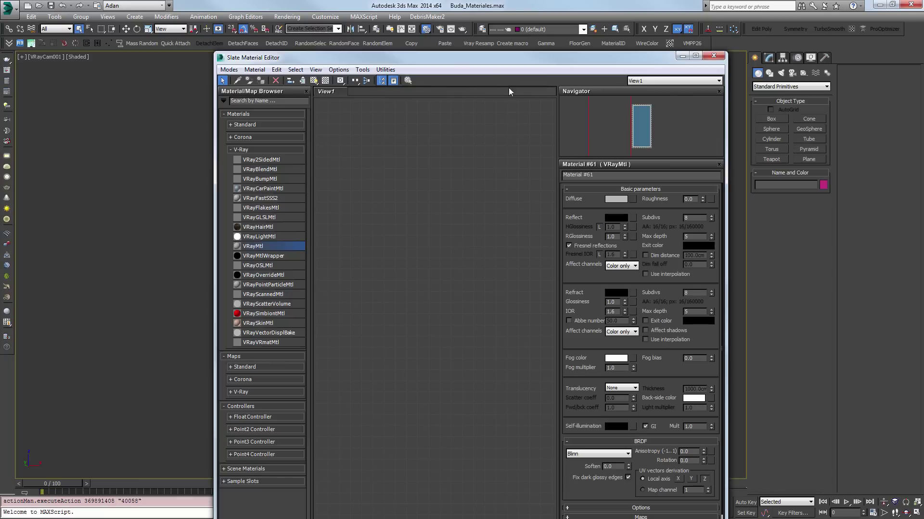
- Place the Slate Material Editor beside the viewport and assign the VRayMtl material to the selected Buddha statue
drag(385, 62, 642, 30)
middle_drag(692, 248, 596, 280)
scroll(748, 221, down, 1)
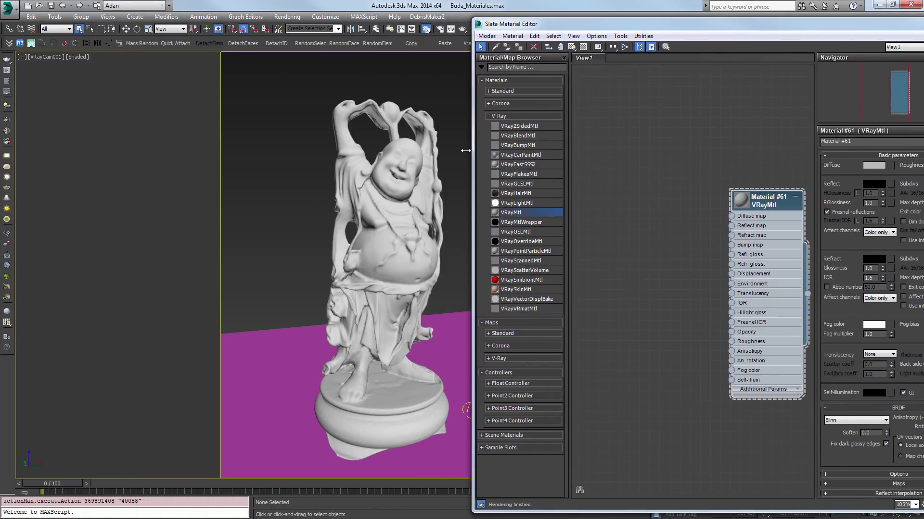
click(394, 153)
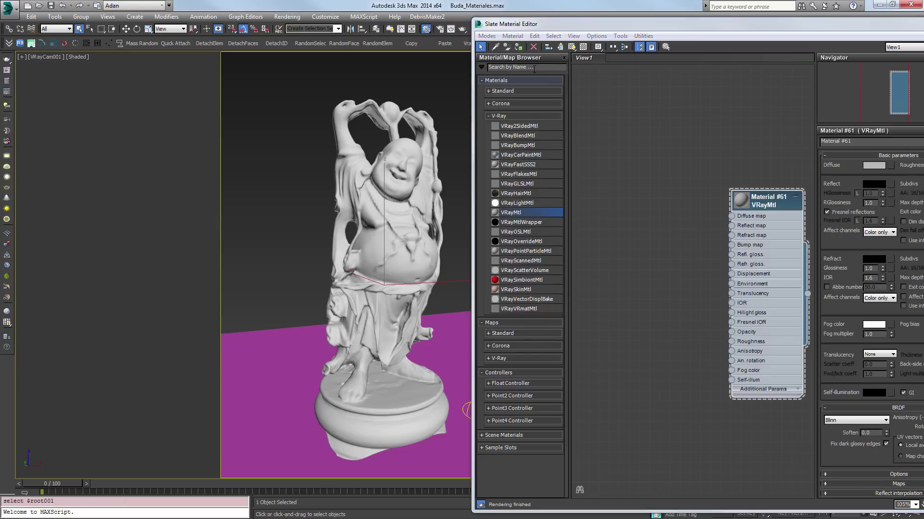
click(518, 48)
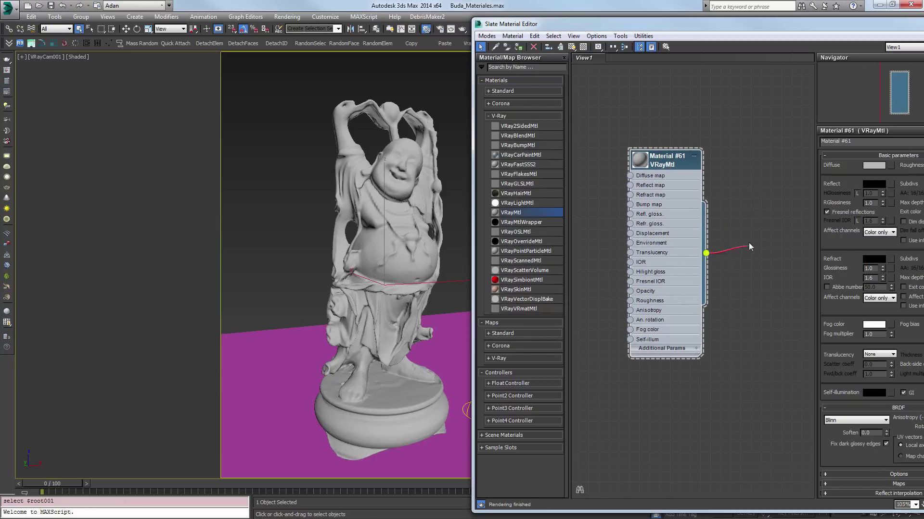
- Apply the VRayMtl material from the node's output socket directly to the Buddha statue and the floor plane
drag(755, 221, 391, 172)
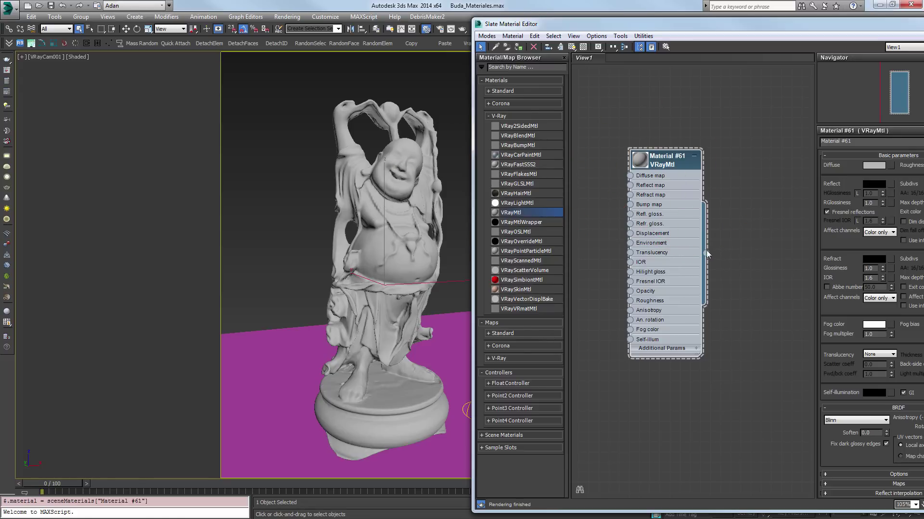
drag(707, 257, 280, 387)
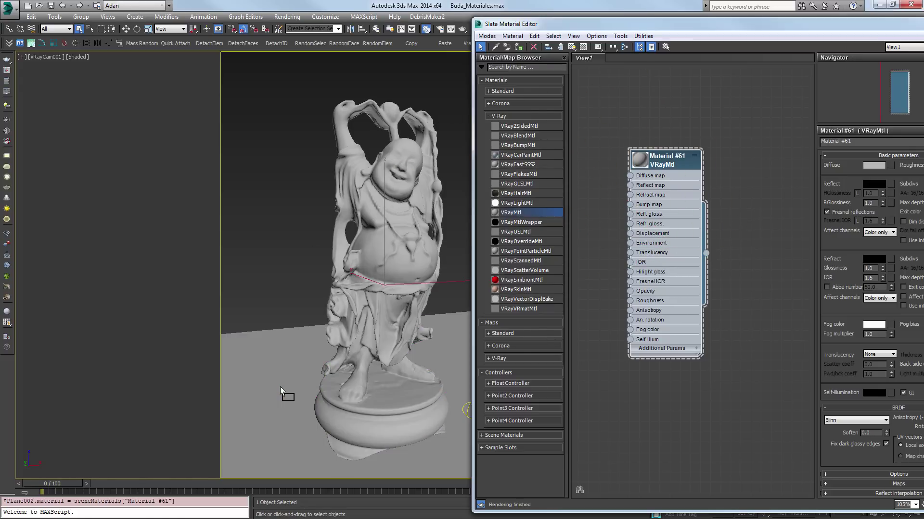
- Maximize the Slate Material Editor, enlarge the VRayMtl node's sample sphere preview, and centre the node in the view
drag(692, 26, 285, 86)
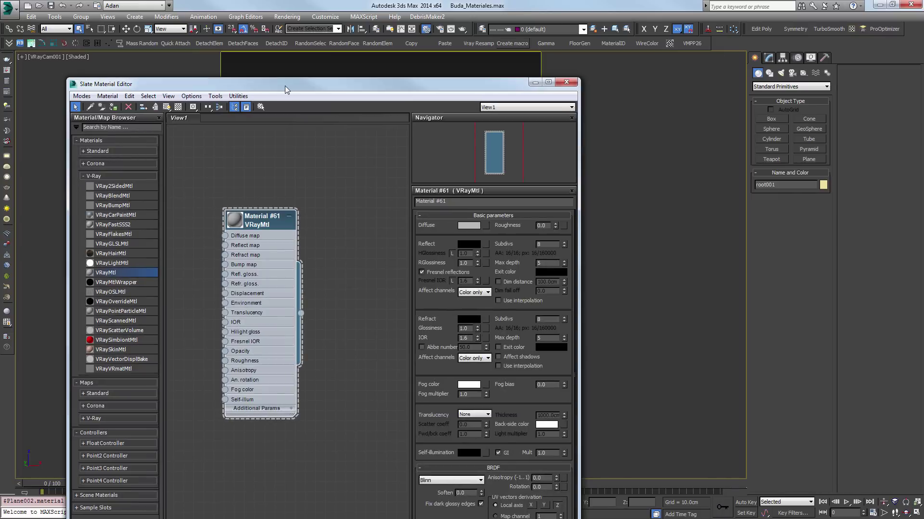
double_click(285, 86)
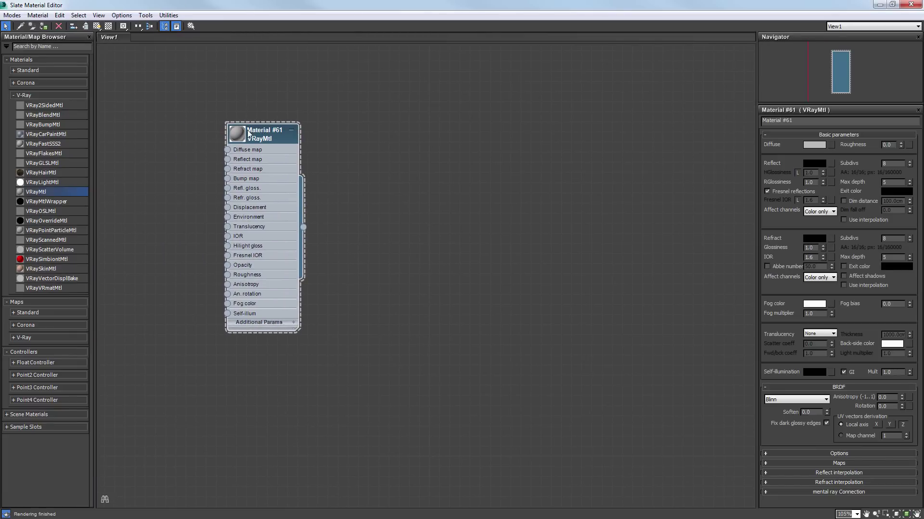
scroll(241, 129, up, 7)
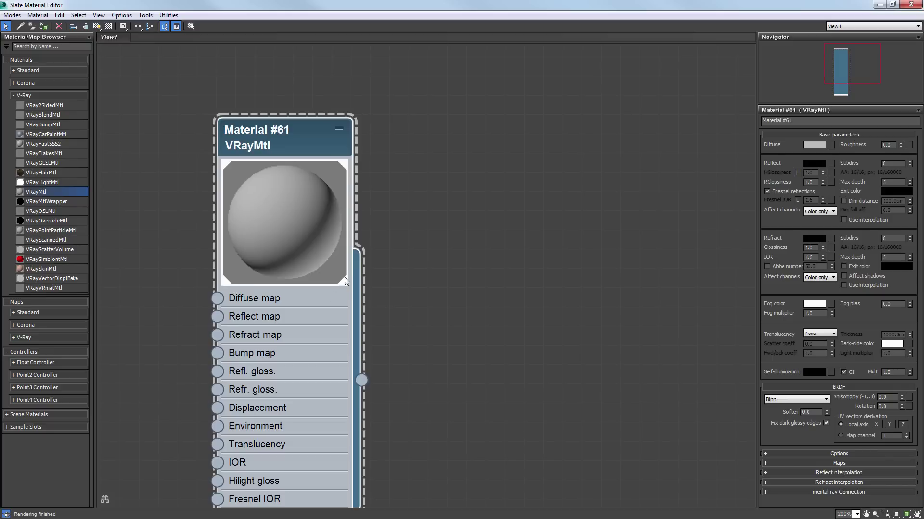
middle_drag(401, 242, 472, 168)
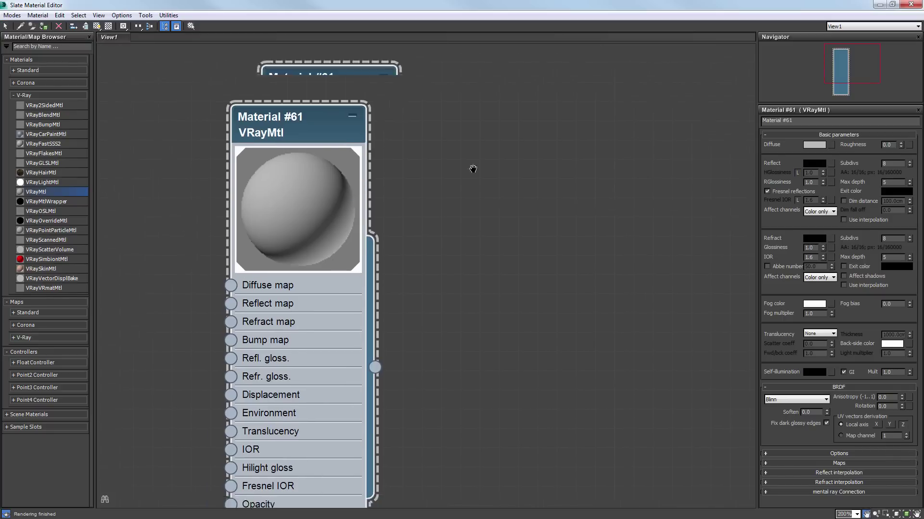
scroll(472, 168, down, 3)
scroll(334, 161, down, 1)
drag(360, 84, 381, 123)
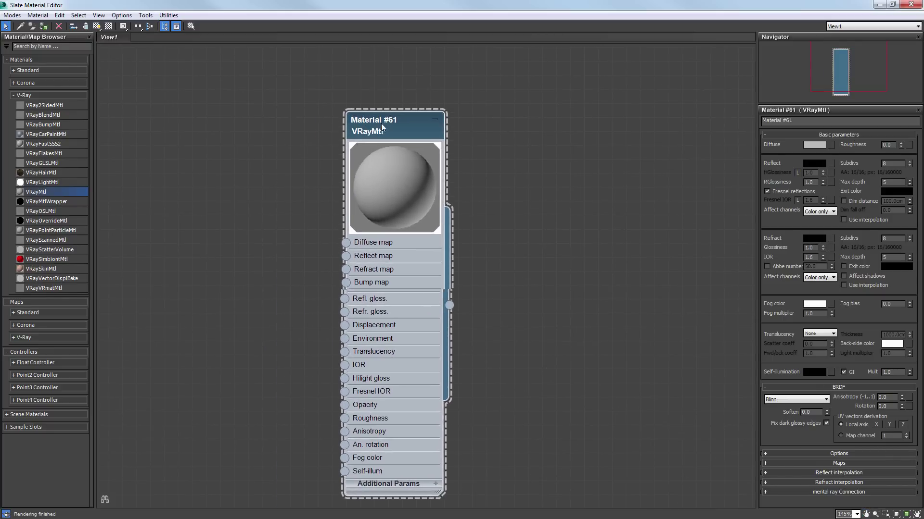
- Restore the material editor beside the camera viewport, switch the viewport to wireframe, and clear the statue selection
double_click(553, 7)
drag(715, 66, 784, 47)
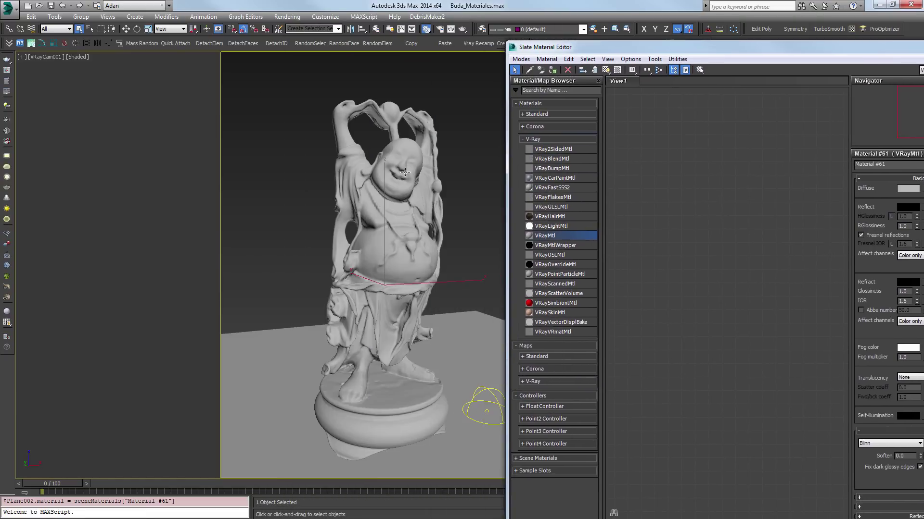
key(F3)
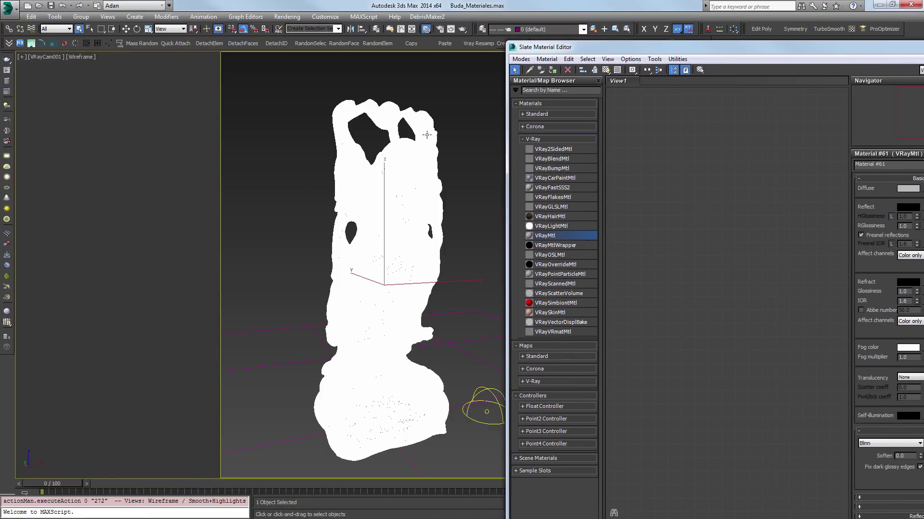
middle_drag(779, 303, 530, 258)
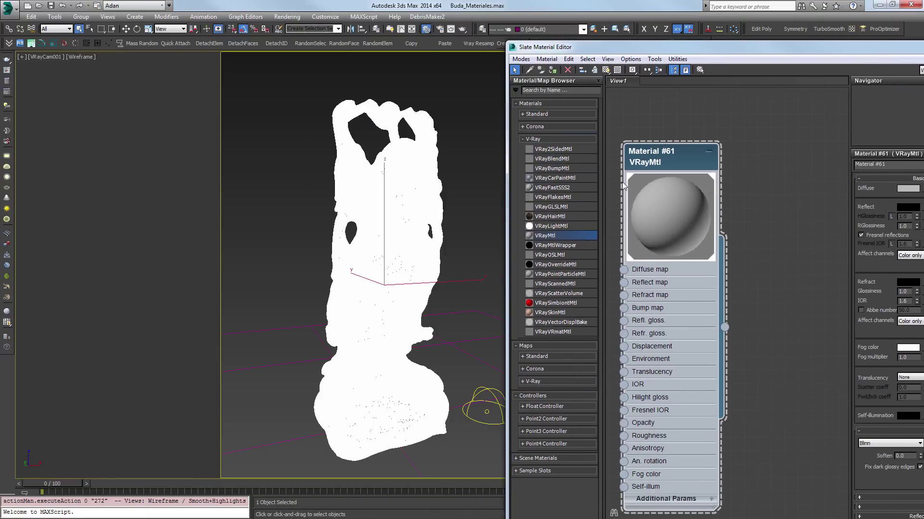
click(475, 131)
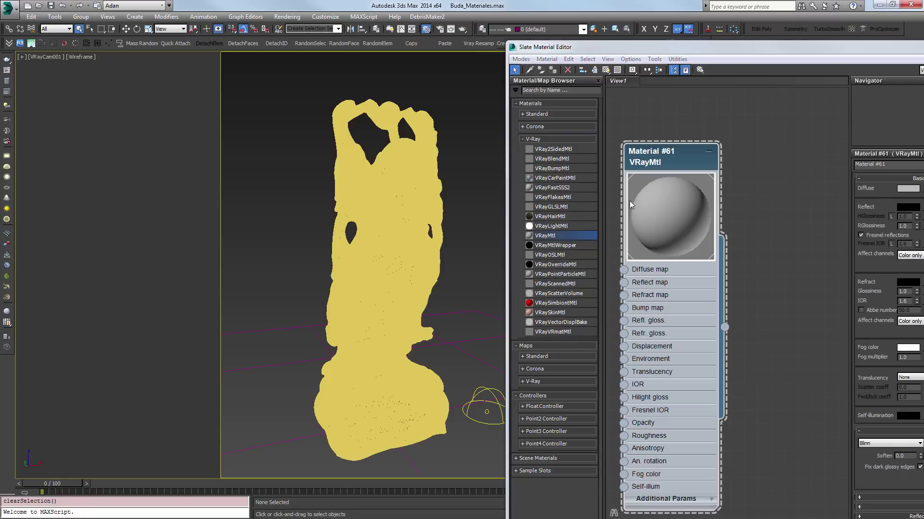
middle_drag(677, 173, 718, 159)
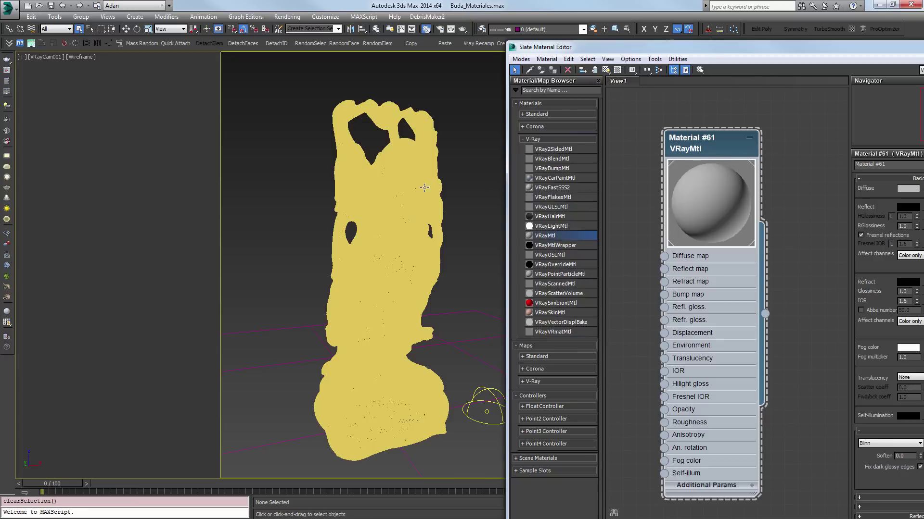
- Maximize the Slate Material Editor again and reposition the VRayMtl node with free space around it
drag(754, 50, 388, 78)
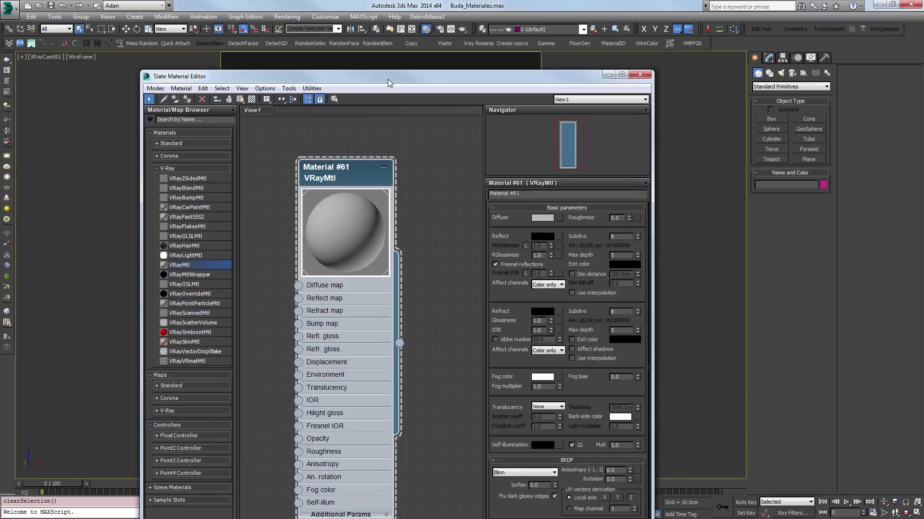
double_click(387, 79)
drag(200, 95, 389, 81)
scroll(402, 159, down, 3)
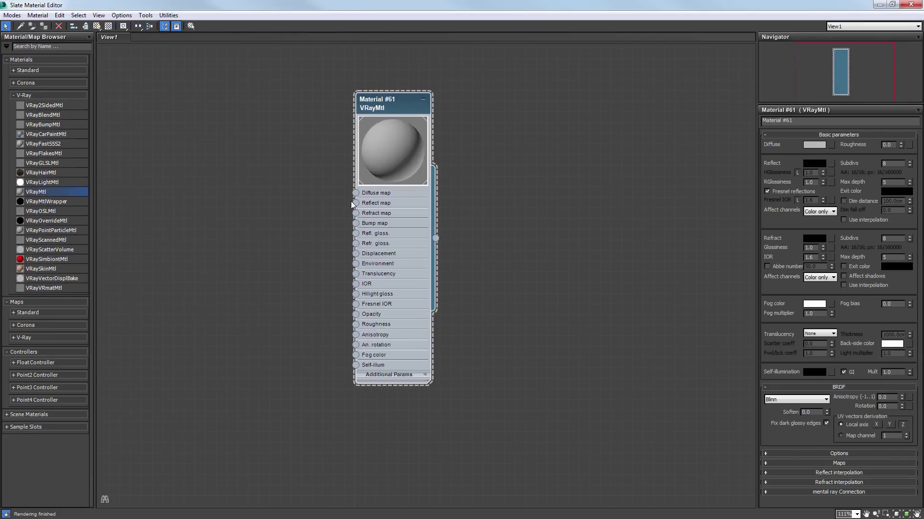
drag(435, 239, 567, 245)
drag(407, 103, 364, 124)
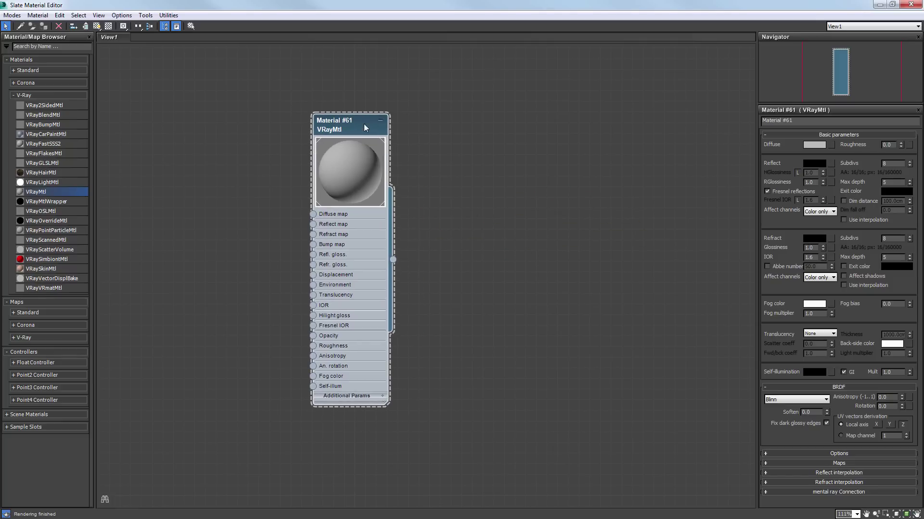
- Set the VRayMtl material's diffuse colour to a fully saturated dark red
click(814, 144)
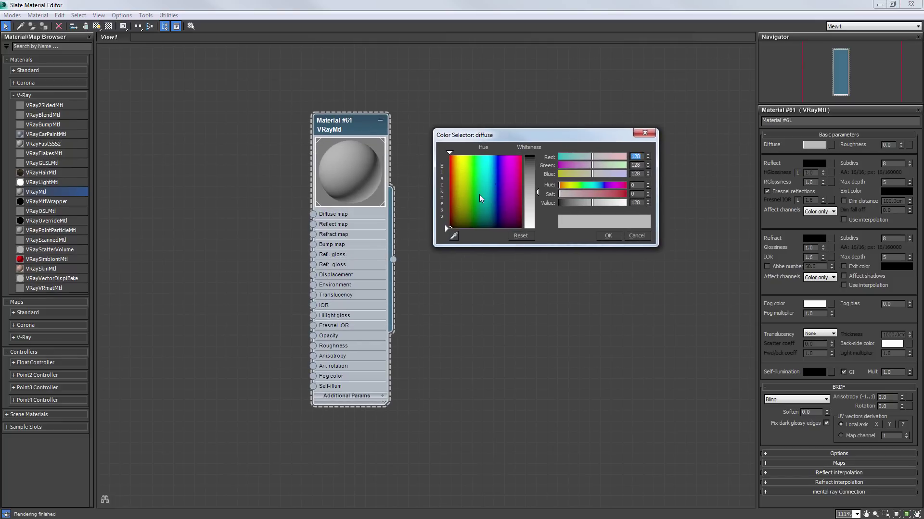
drag(479, 195, 521, 155)
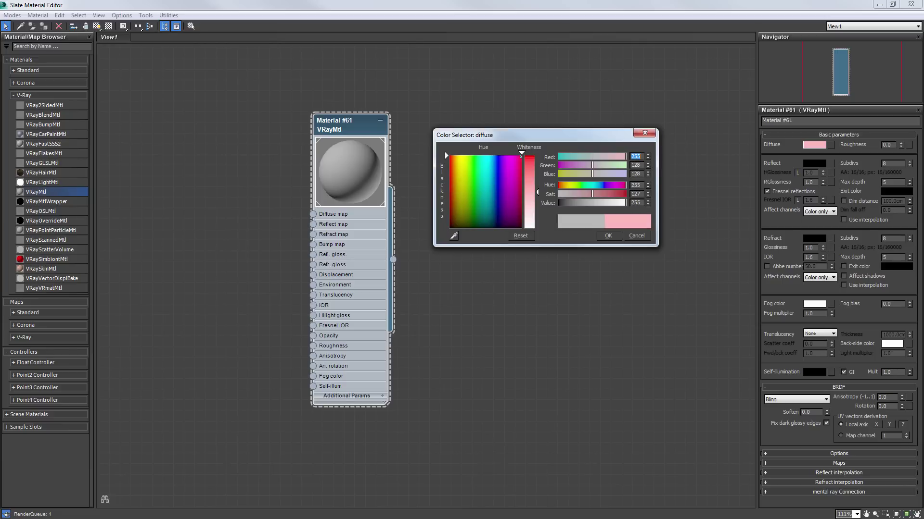
drag(533, 192, 533, 155)
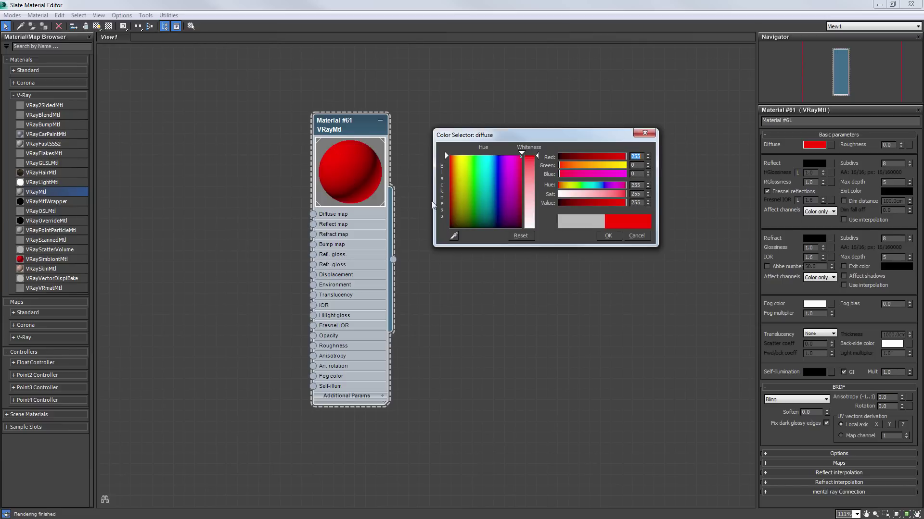
click(586, 202)
click(603, 232)
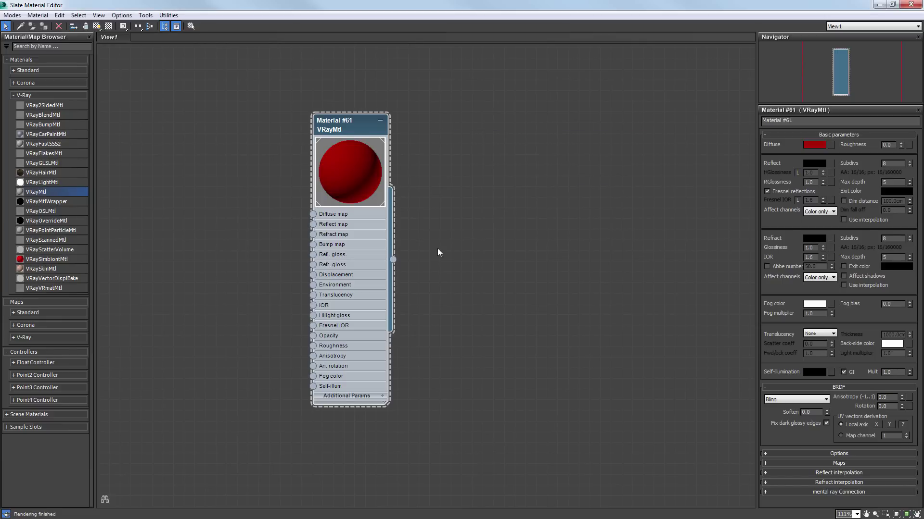
- Collapse the V-Ray materials group and browse the Standard, Corona and V-Ray map groups, leaving the Standard maps expanded
middle_drag(299, 217, 417, 249)
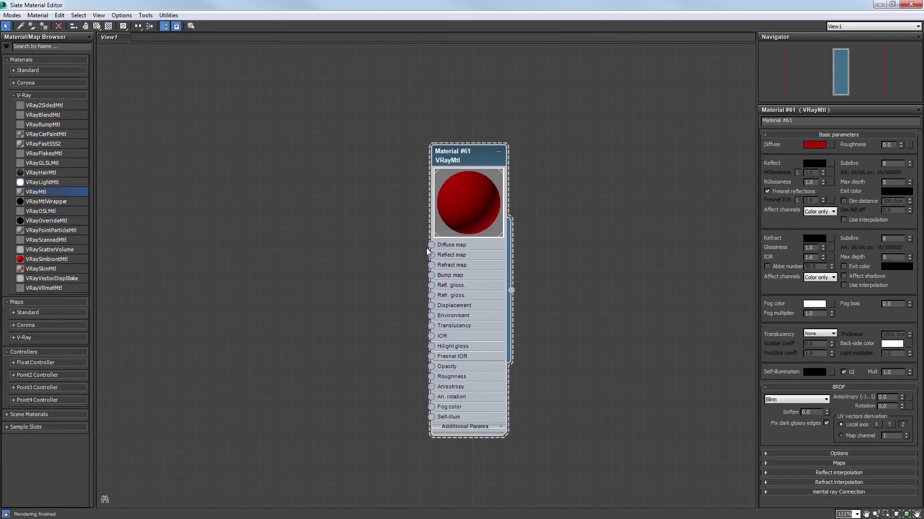
click(26, 96)
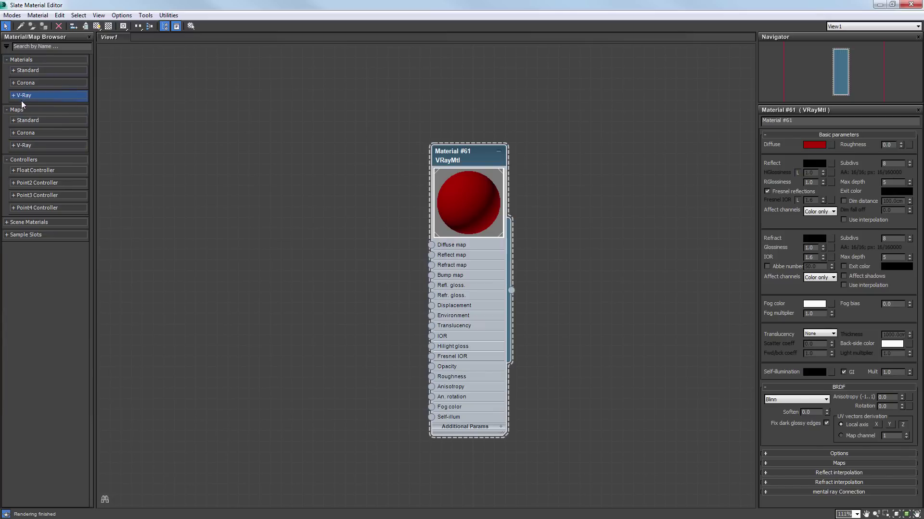
click(22, 120)
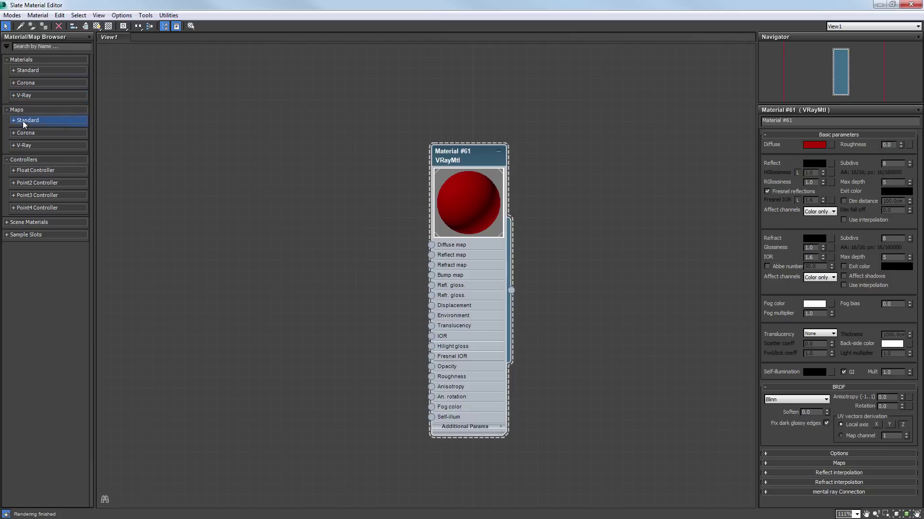
click(22, 120)
click(25, 134)
click(25, 133)
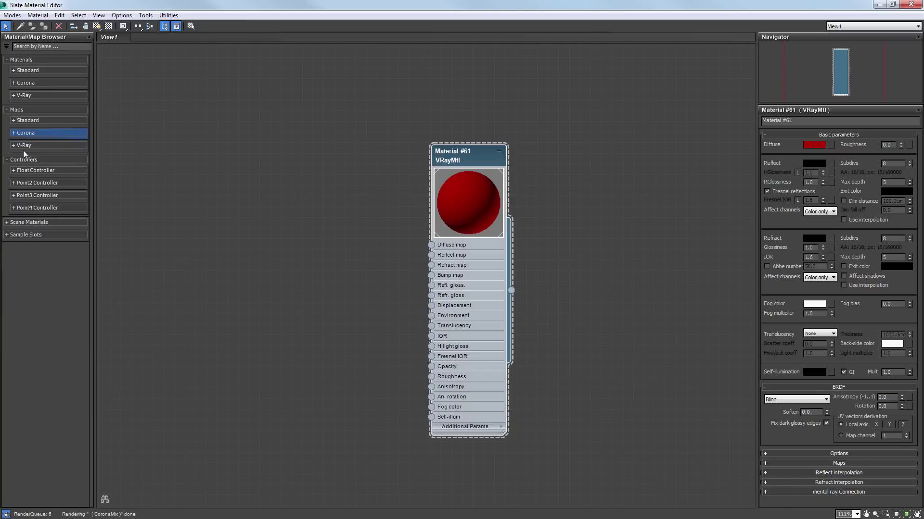
click(23, 147)
click(17, 146)
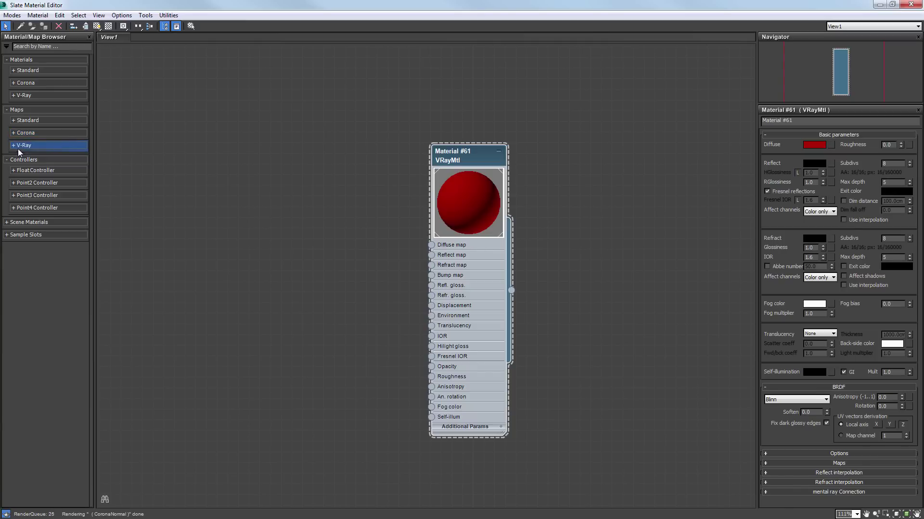
click(27, 121)
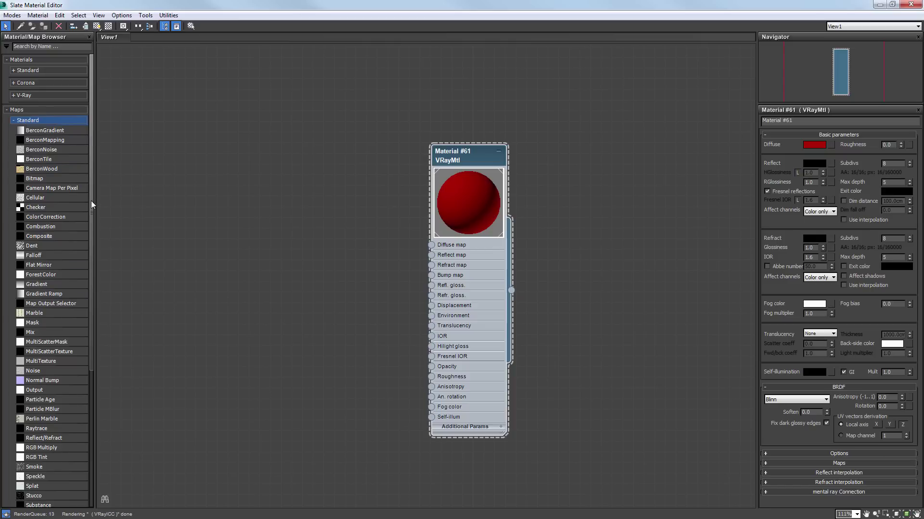
drag(90, 201, 96, 160)
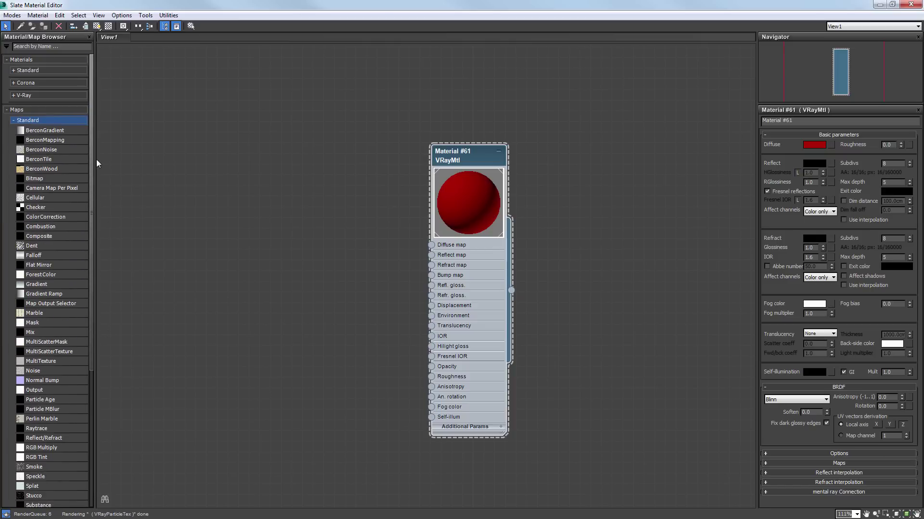
- Add a Bitmap map using the JP_Brick01 brick image, place it up and away from the VRayMtl node, and enlarge its preview
click(38, 180)
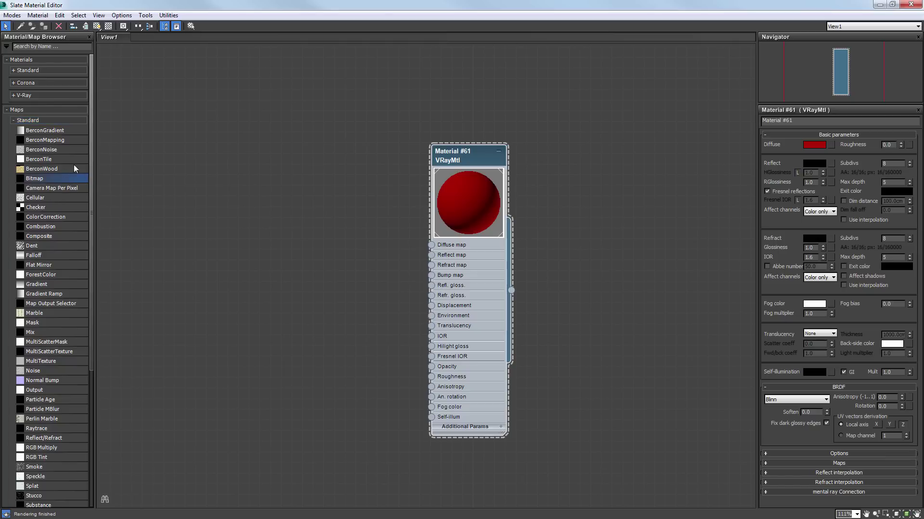
drag(233, 176, 243, 190)
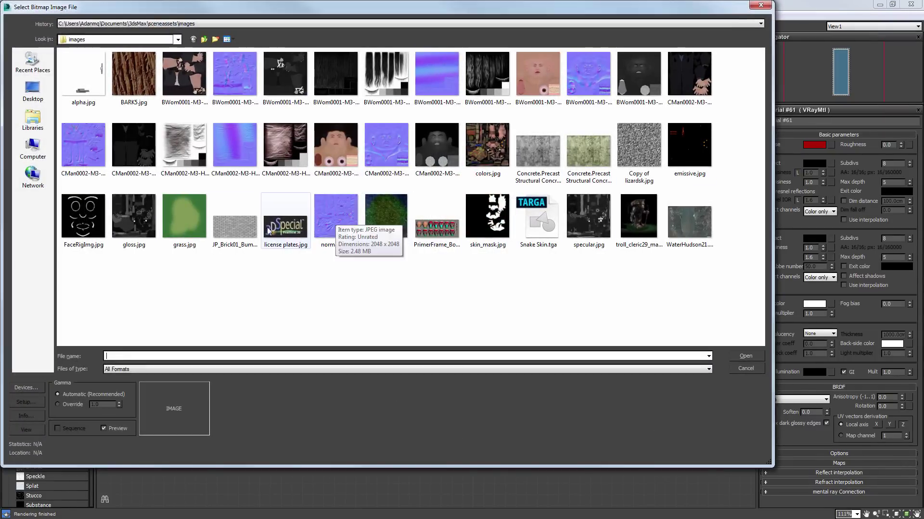
double_click(245, 229)
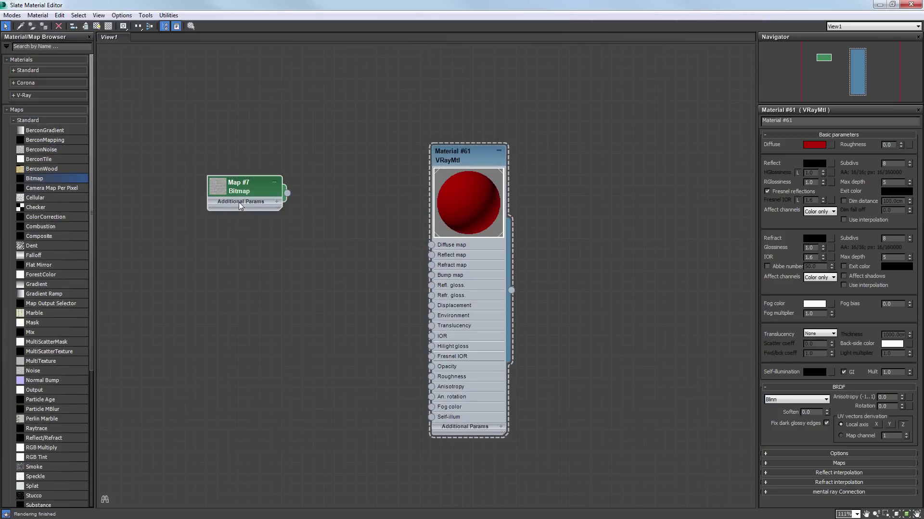
drag(242, 180, 222, 102)
double_click(203, 158)
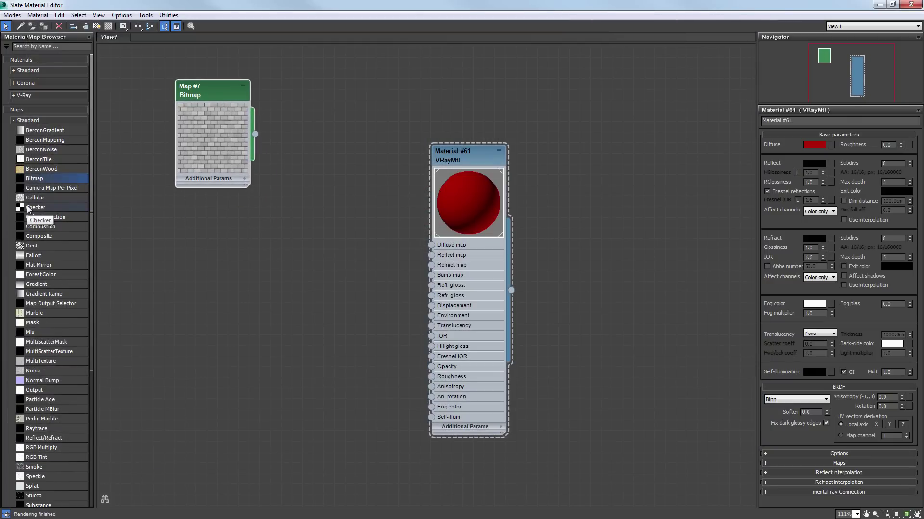
- Add a Cellular map below the Bitmap node, enlarge its preview, and open its parameters
drag(30, 199, 214, 222)
double_click(185, 251)
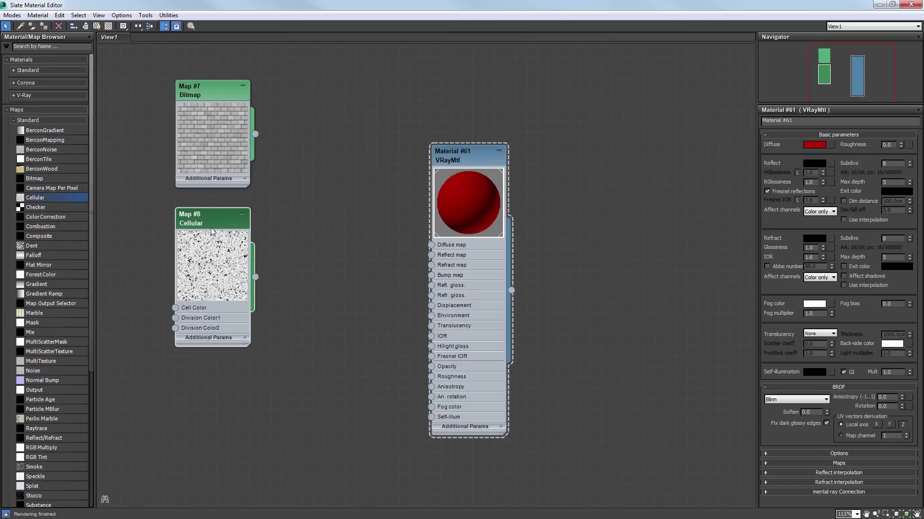
double_click(212, 220)
scroll(209, 246, up, 3)
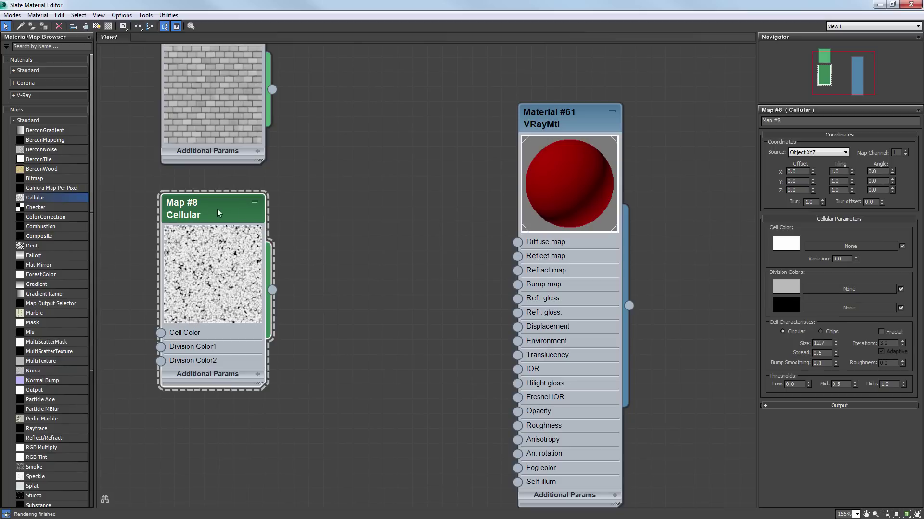
drag(218, 208, 221, 201)
- Set the Cellular map's cell colour to bright red
click(778, 245)
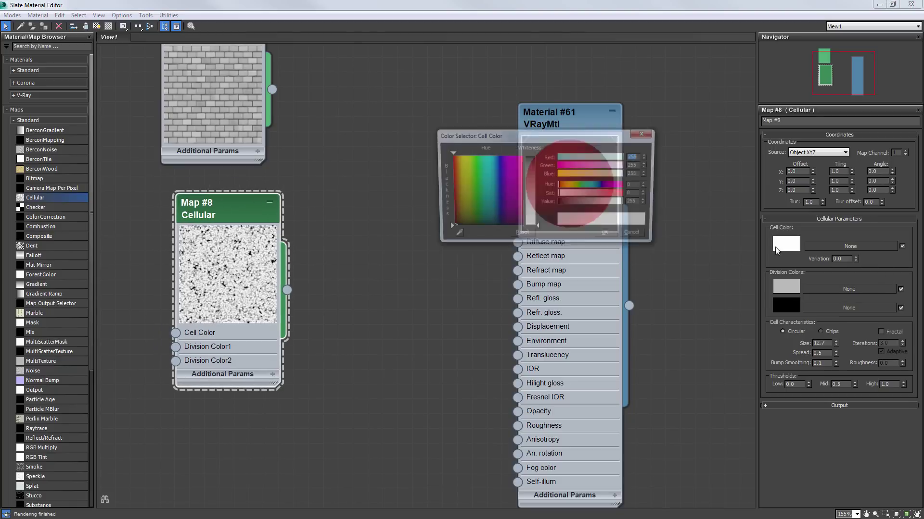
click(520, 155)
drag(527, 191, 528, 155)
click(604, 236)
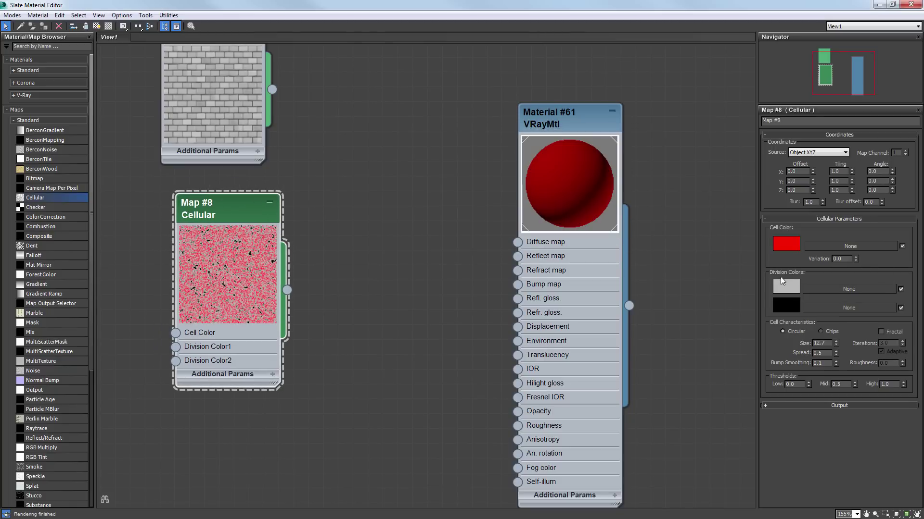
- Set the Cellular map's first division colour to bright green and its second to blue (RGB 0, 104, 176)
click(782, 284)
click(471, 156)
drag(537, 192, 538, 154)
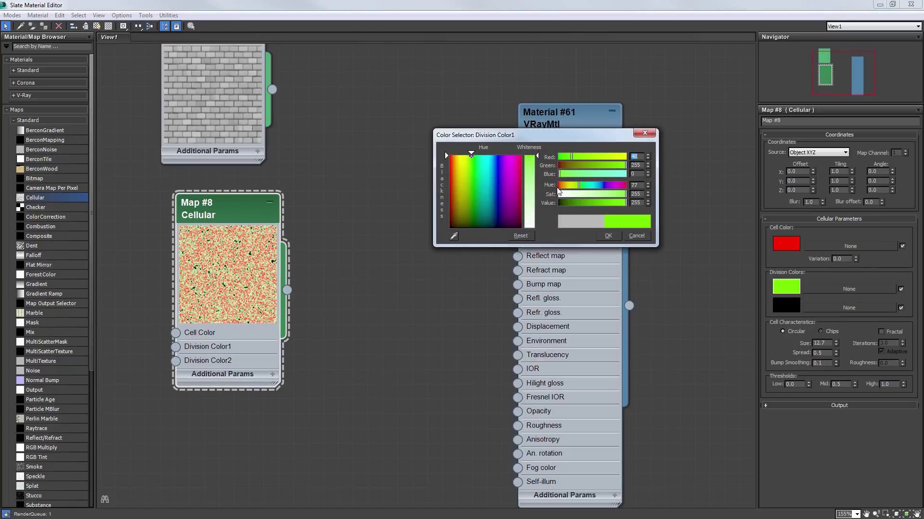
click(607, 235)
click(786, 305)
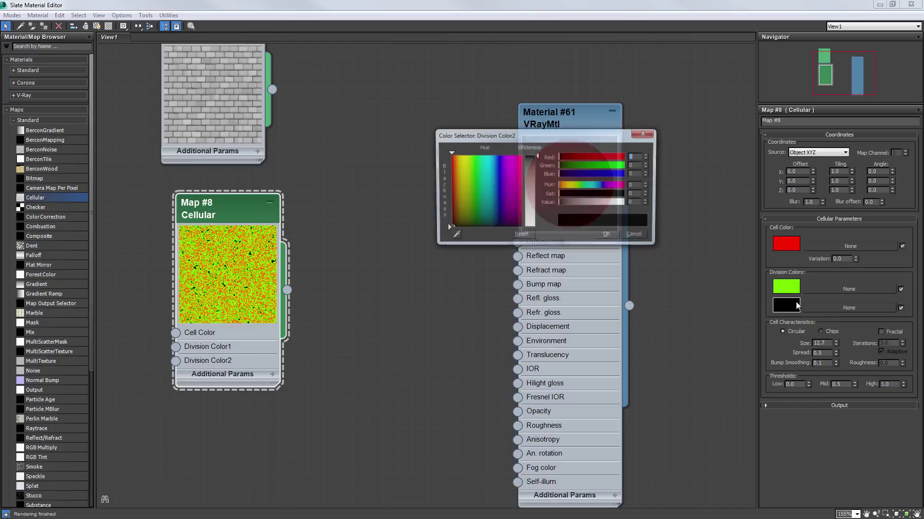
mouse_move(522, 207)
mouse_down()
mouse_move(521, 153)
mouse_move(487, 193)
mouse_move(490, 173)
mouse_up()
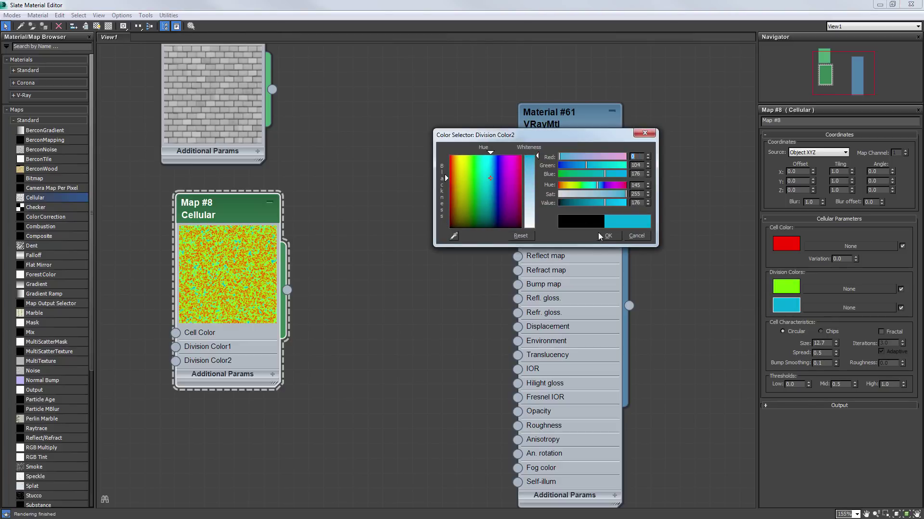
click(608, 235)
- Line up the Bitmap and Cellular nodes in one column, with the Cellular node directly below the Bitmap node
drag(246, 206, 232, 204)
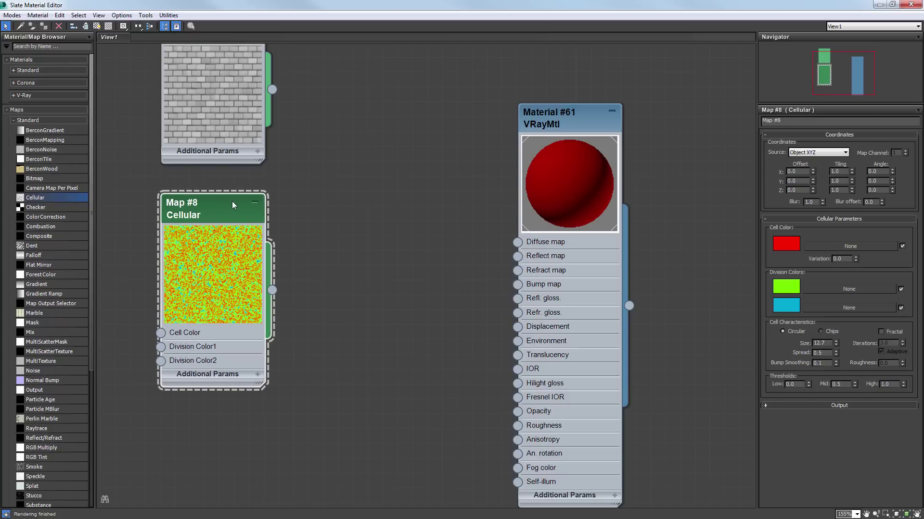
middle_drag(271, 160, 295, 278)
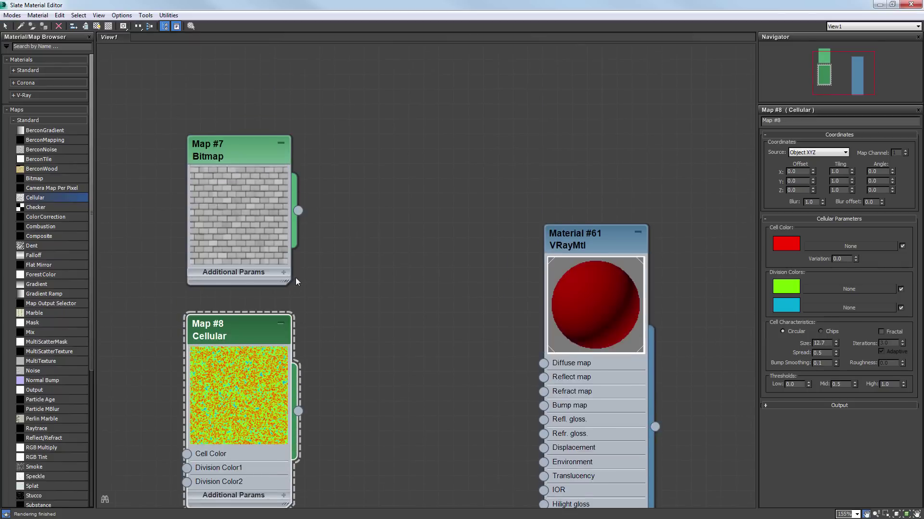
scroll(296, 278, down, 1)
drag(244, 168, 246, 148)
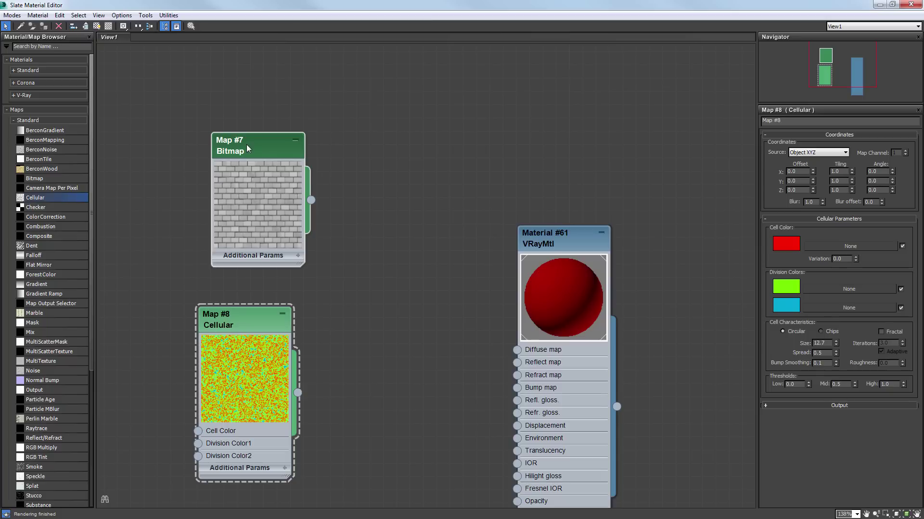
drag(265, 155, 225, 155)
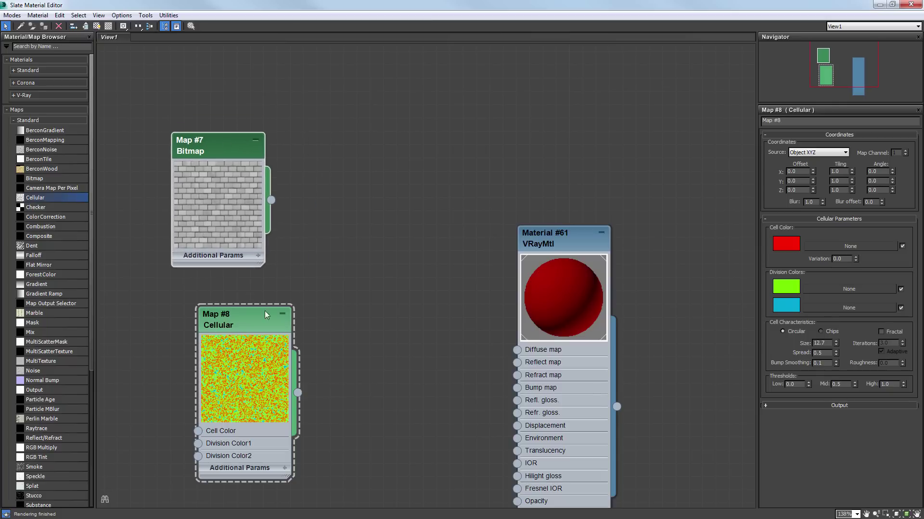
drag(254, 328, 237, 288)
middle_drag(207, 289, 245, 279)
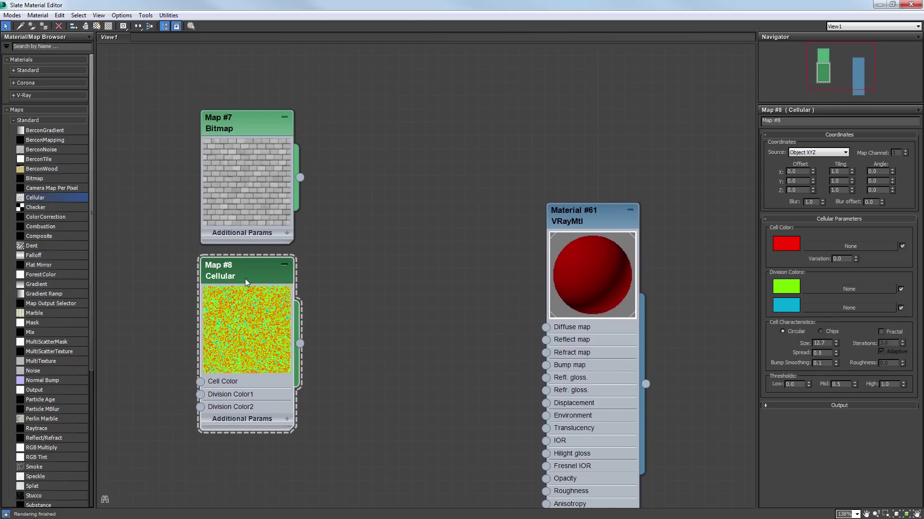
- Delete the Cellular map node from the graph
click(239, 128)
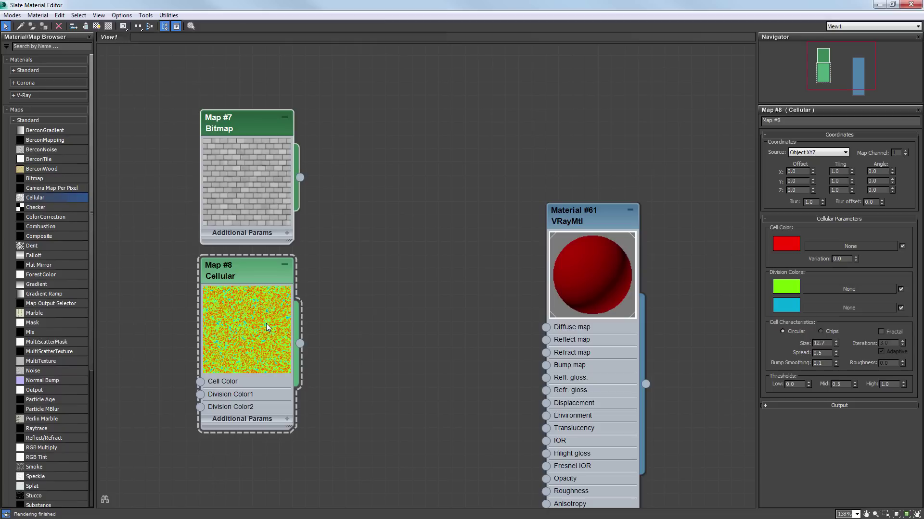
click(253, 279)
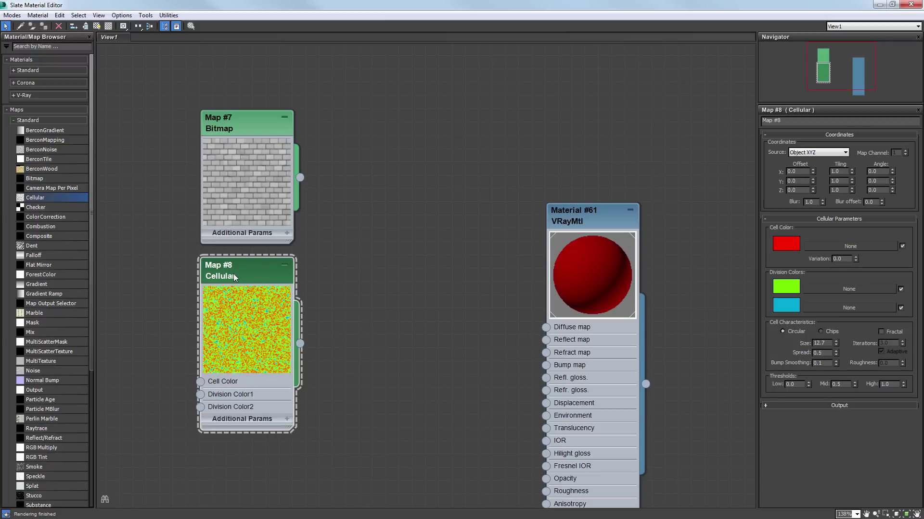
key(Delete)
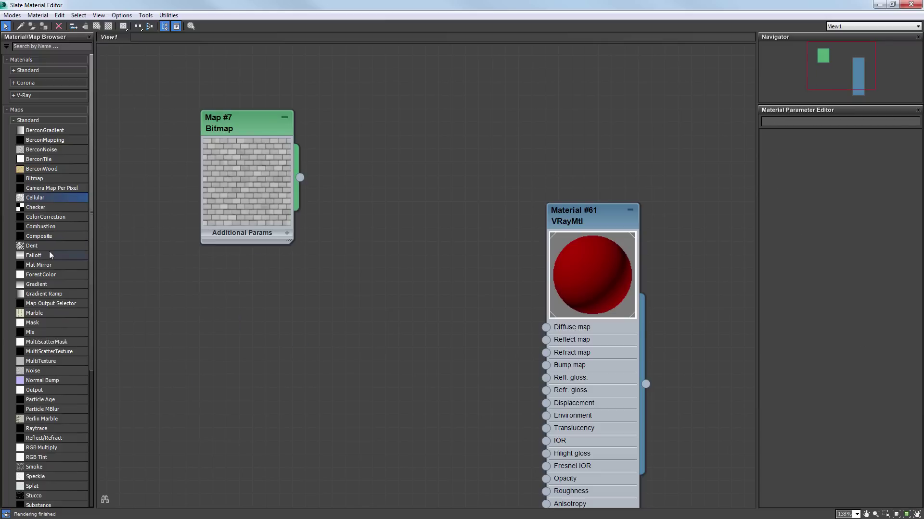
- Add a Dent map beside the Bitmap node and a Mix map in the free space below them
drag(33, 246, 396, 128)
middle_drag(263, 324, 262, 264)
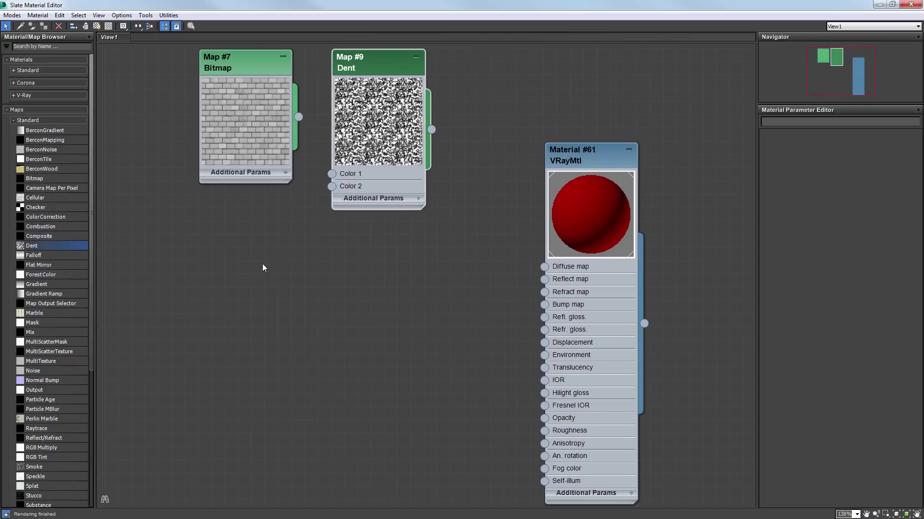
drag(29, 333, 362, 316)
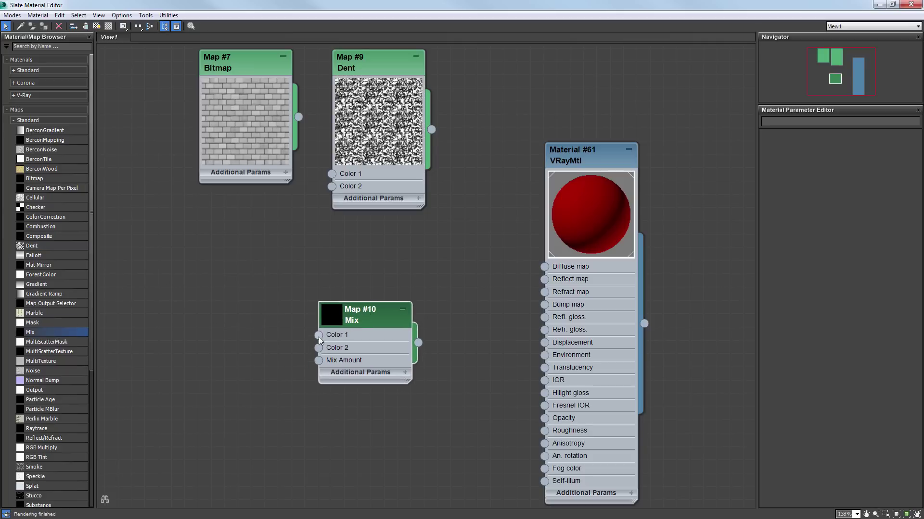
middle_drag(276, 319, 269, 251)
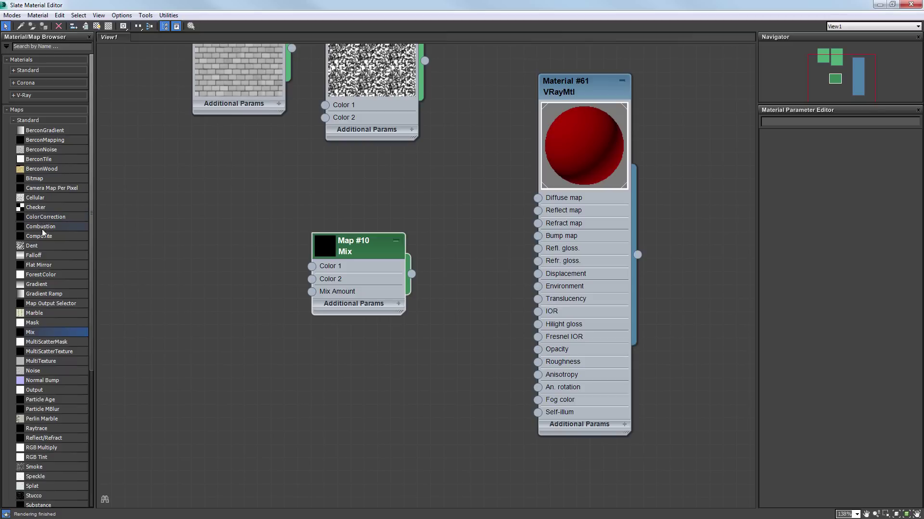
- Add a Composite map below the Mix node
drag(39, 236, 338, 409)
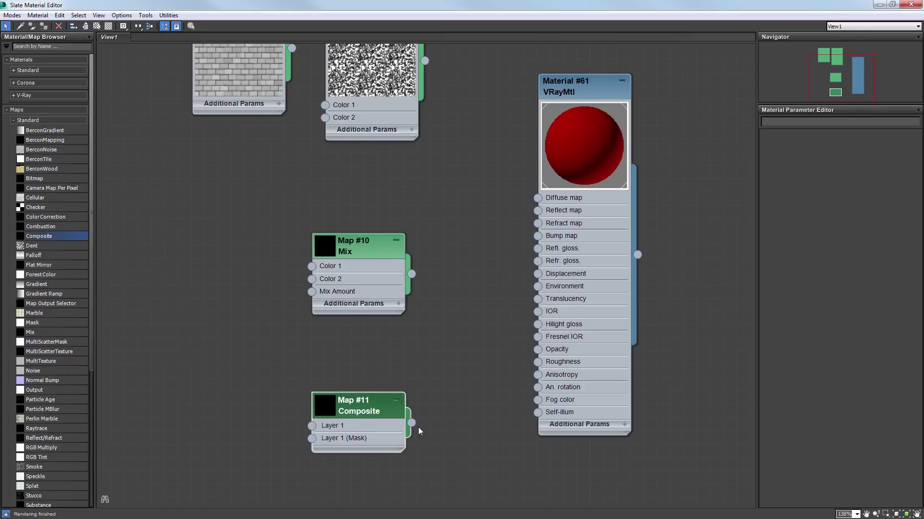
middle_drag(380, 413, 362, 308)
middle_drag(352, 187, 362, 262)
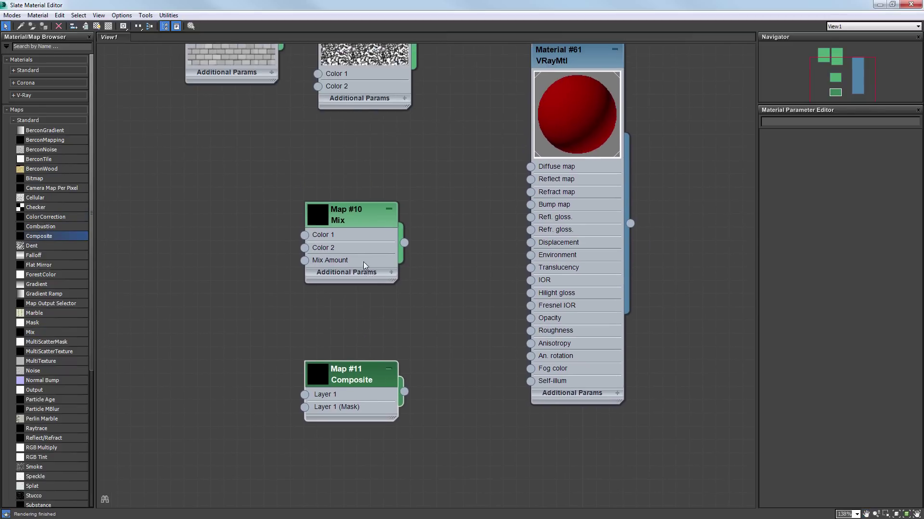
- Place the Composite node directly below the Mix node and add a Color Correction map beside them
scroll(362, 261, down, 1)
drag(356, 382, 356, 322)
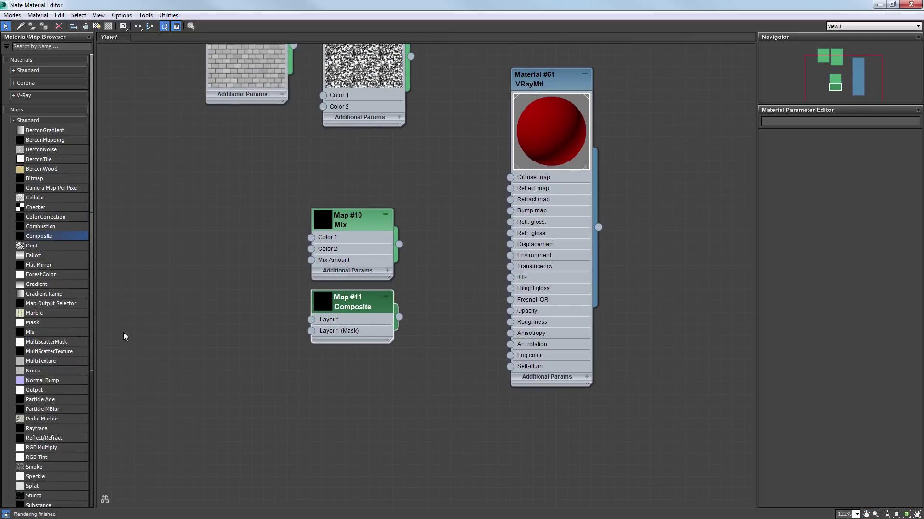
click(35, 218)
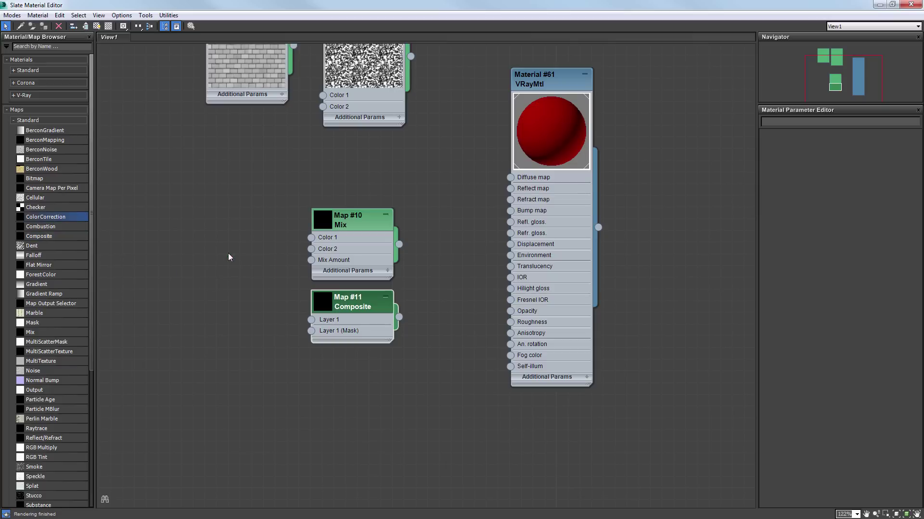
drag(228, 253, 227, 241)
middle_drag(288, 129, 288, 202)
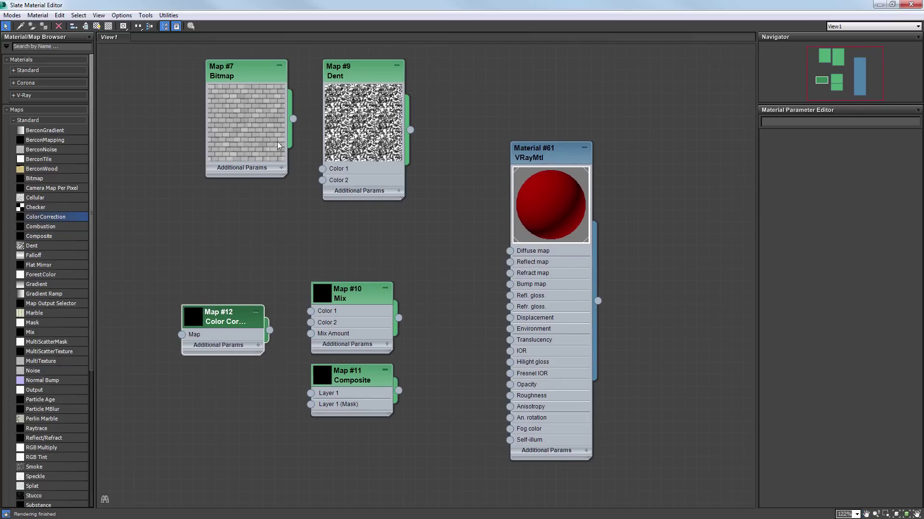
- Move the Bitmap node farther from the Dent node and delete the Mix, Composite and Color Correction nodes
drag(246, 101, 211, 113)
drag(174, 259, 441, 448)
key(Delete)
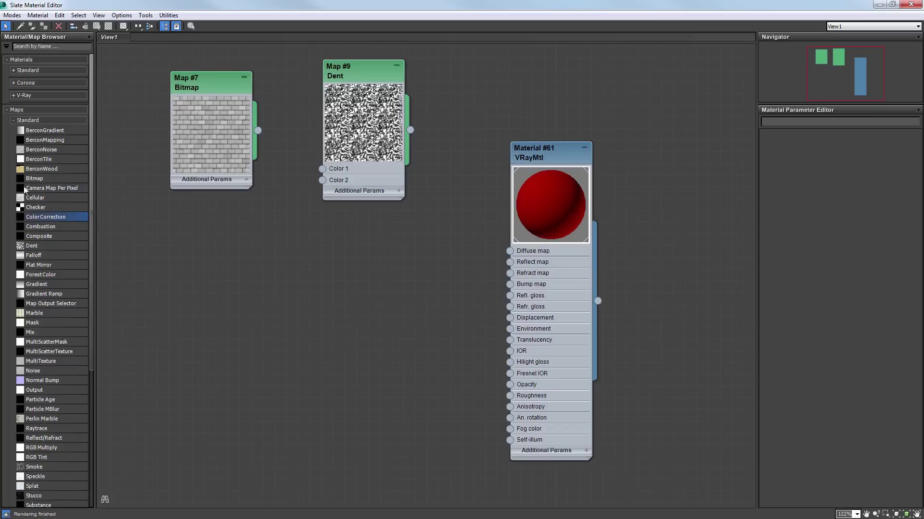
- Add a new Mix map in the free space below and align the Dent node directly above it
drag(29, 332, 348, 284)
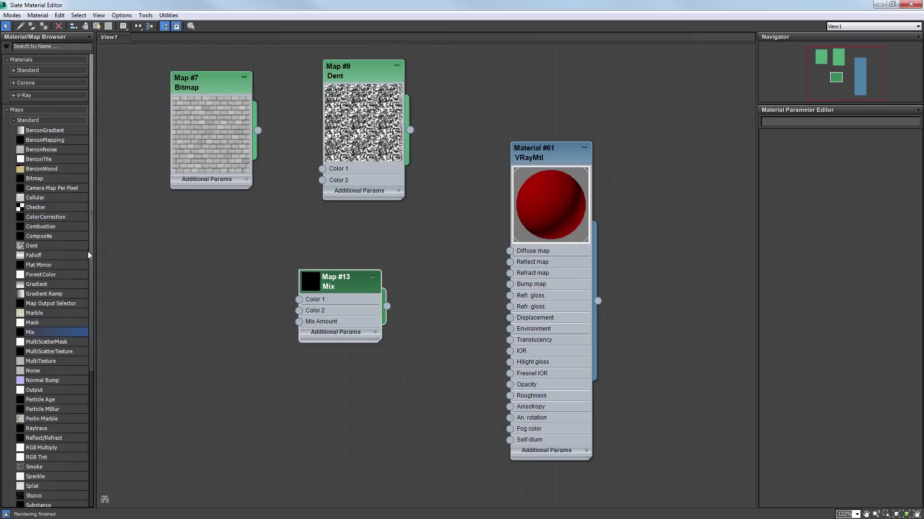
click(29, 120)
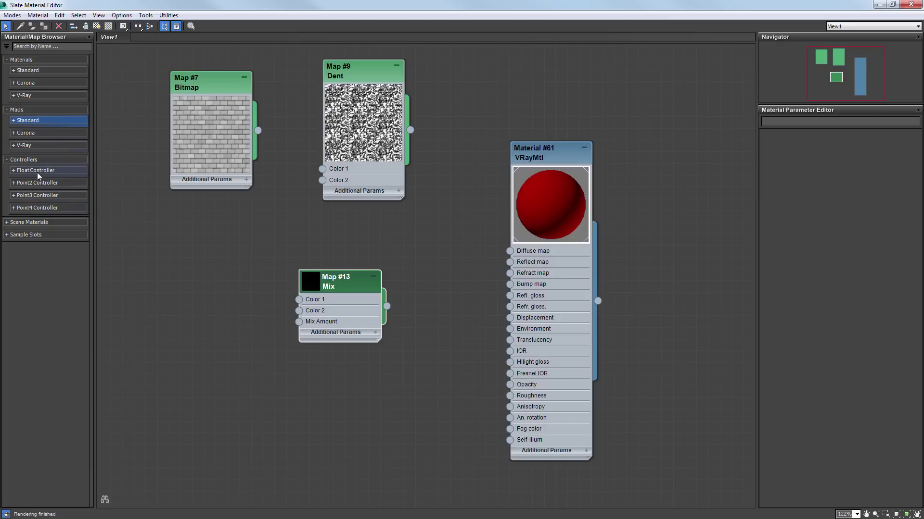
drag(343, 85, 320, 96)
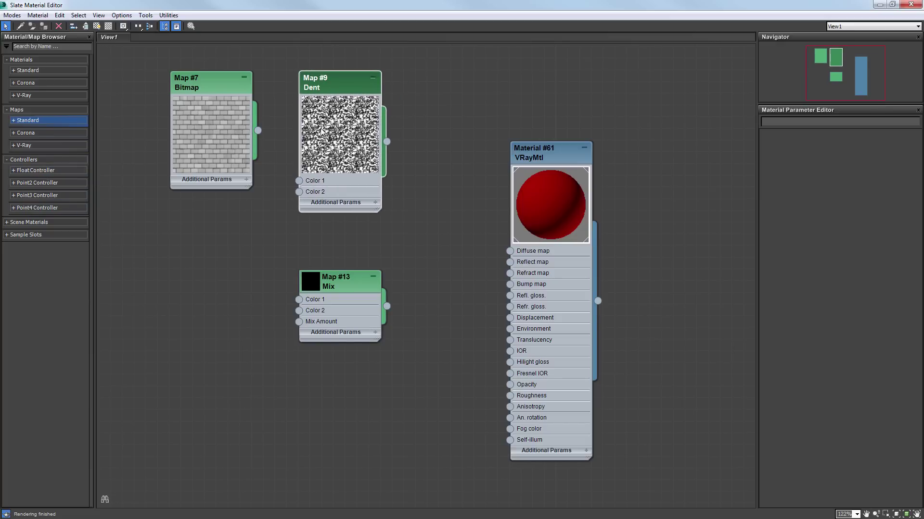
- Open the VRayMtl node's parameters, then collapse the Materials, Maps and Controllers groups and expand Scene Materials in the browser
double_click(541, 157)
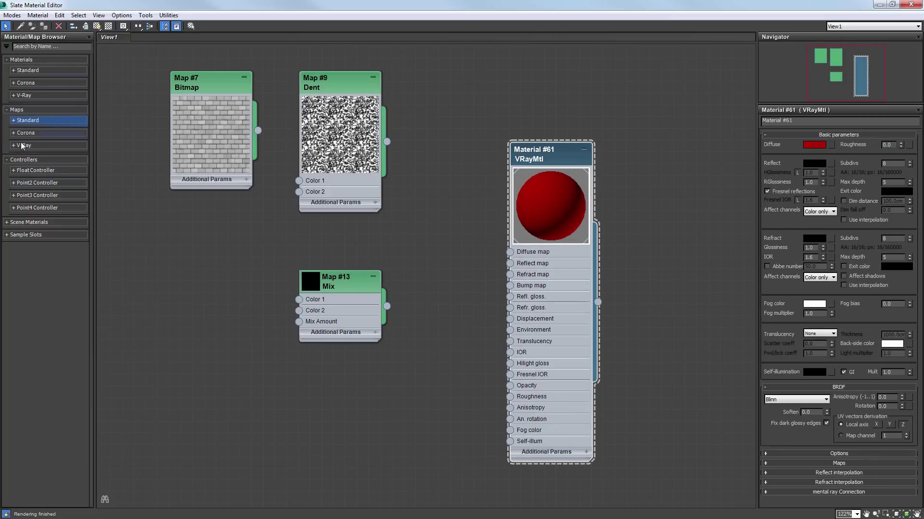
click(20, 60)
click(21, 71)
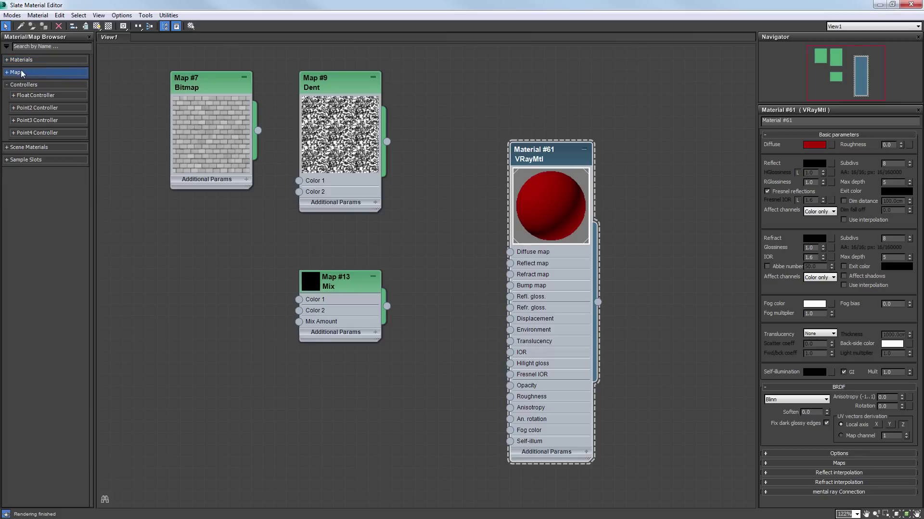
click(24, 84)
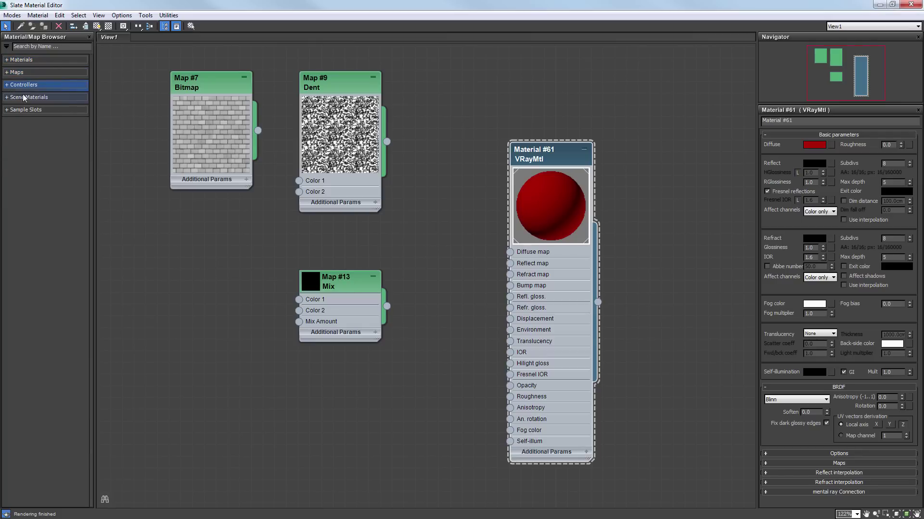
click(21, 97)
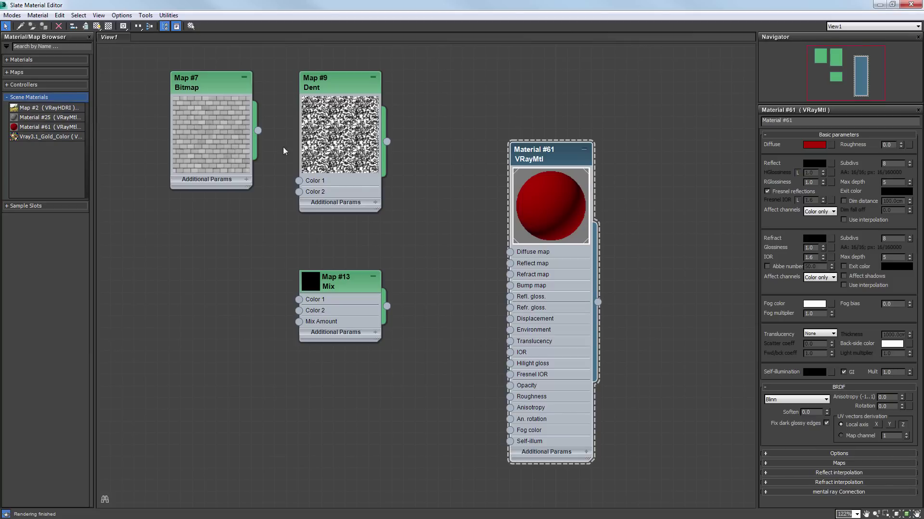
- Expand the Sample Slots group and enlarge its area and the browser's width to show more slots
click(29, 206)
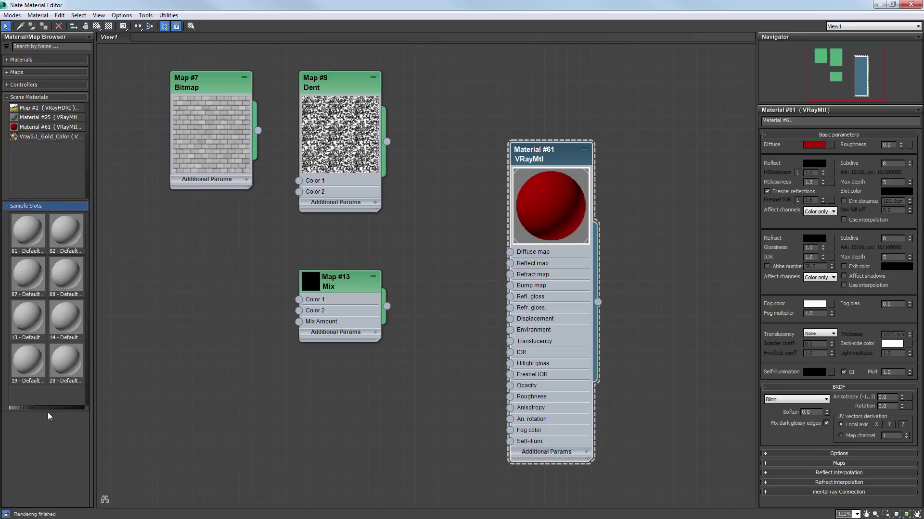
drag(51, 411, 54, 492)
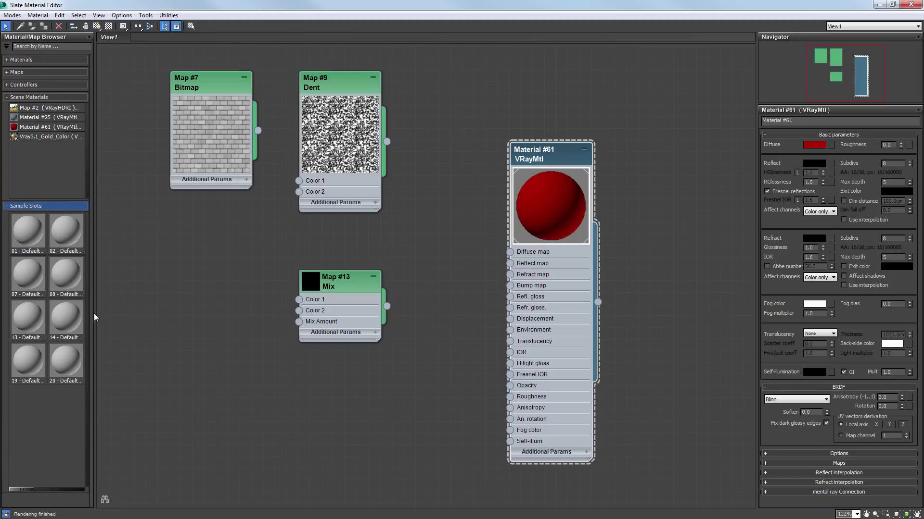
drag(94, 319, 215, 320)
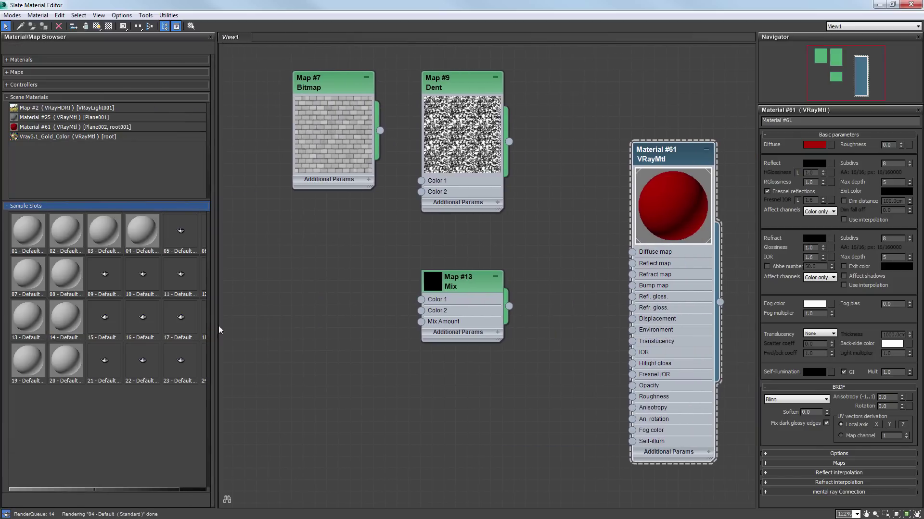
- Move the VRayMtl node beside the Dent node and assign the material to the first sample slot as an instance
drag(672, 164, 579, 104)
drag(624, 243, 32, 232)
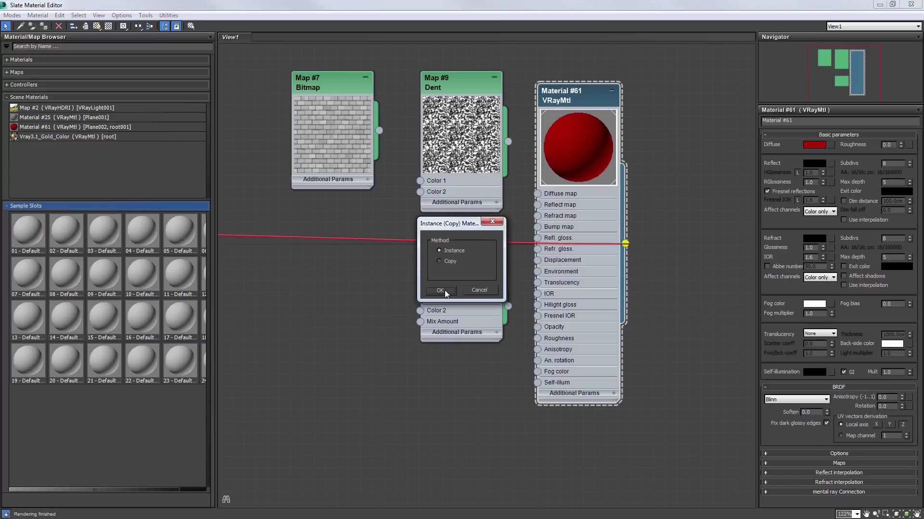
click(444, 289)
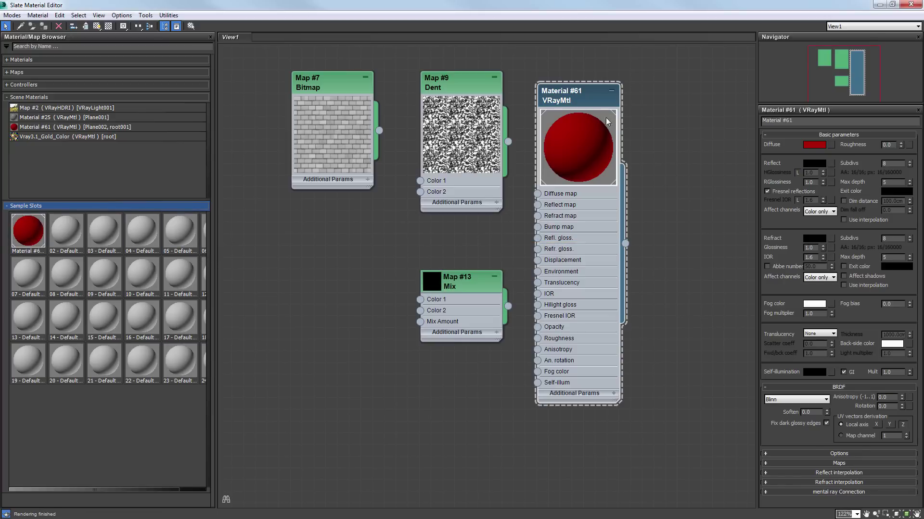
- Delete the VRayMtl node, bring it back from the first sample slot as an instance beside the maps, and narrow the browser
key(Delete)
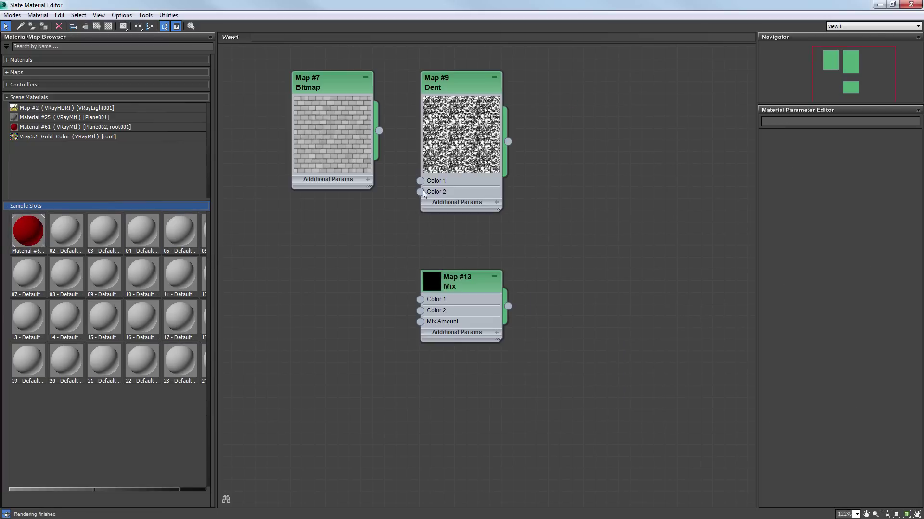
drag(28, 231, 652, 252)
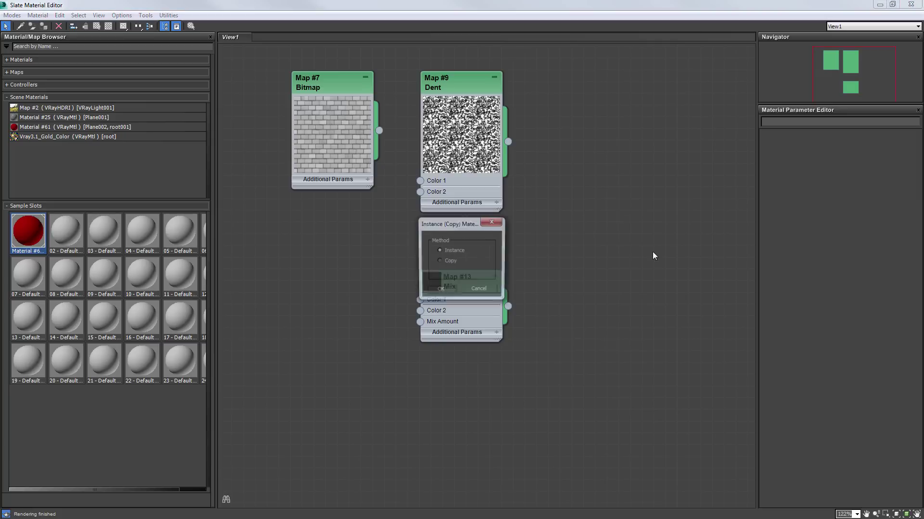
click(446, 289)
drag(619, 209, 601, 159)
drag(216, 229, 97, 229)
- Create a new view named Metales and place the 02 - Default sample slot material in it as an instance
right_click(136, 40)
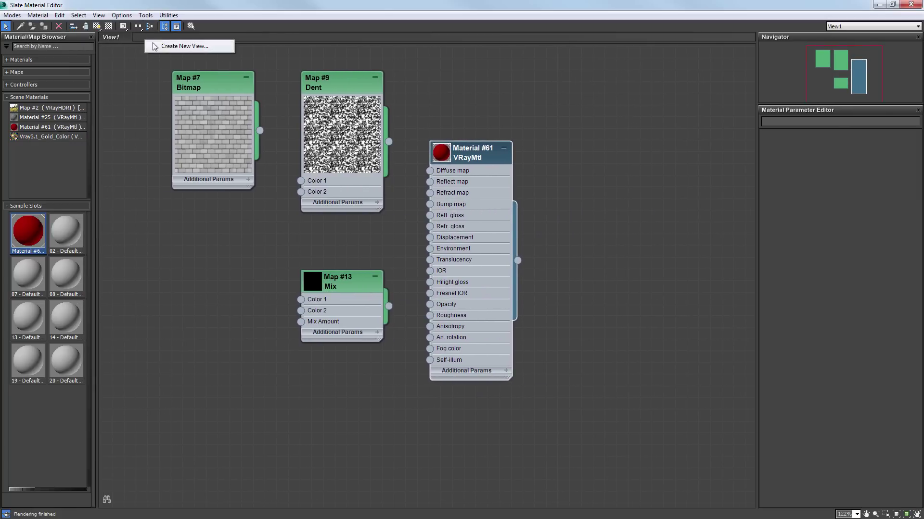
click(158, 46)
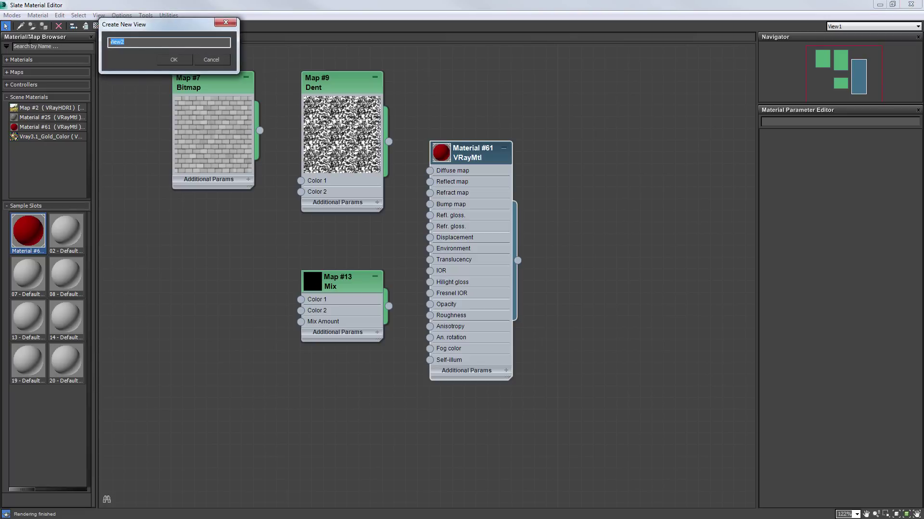
text(Metales)
key(Return)
drag(76, 241, 283, 173)
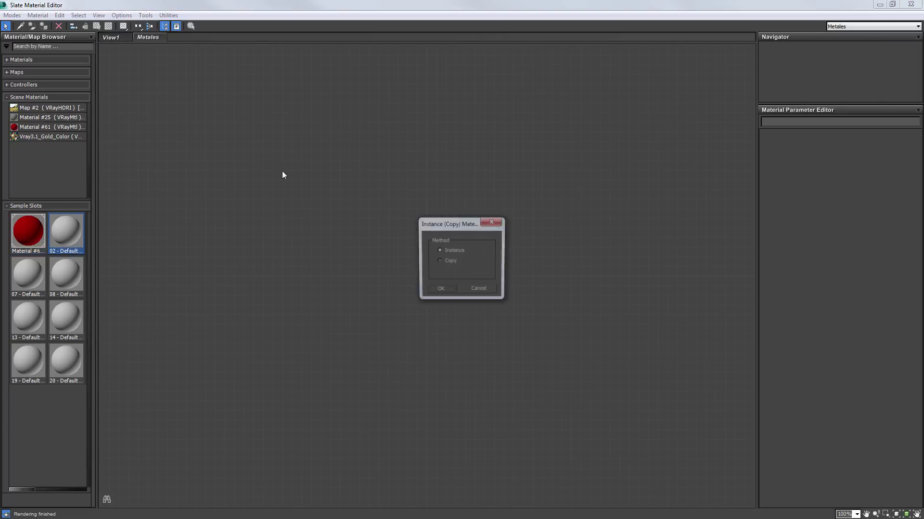
click(436, 291)
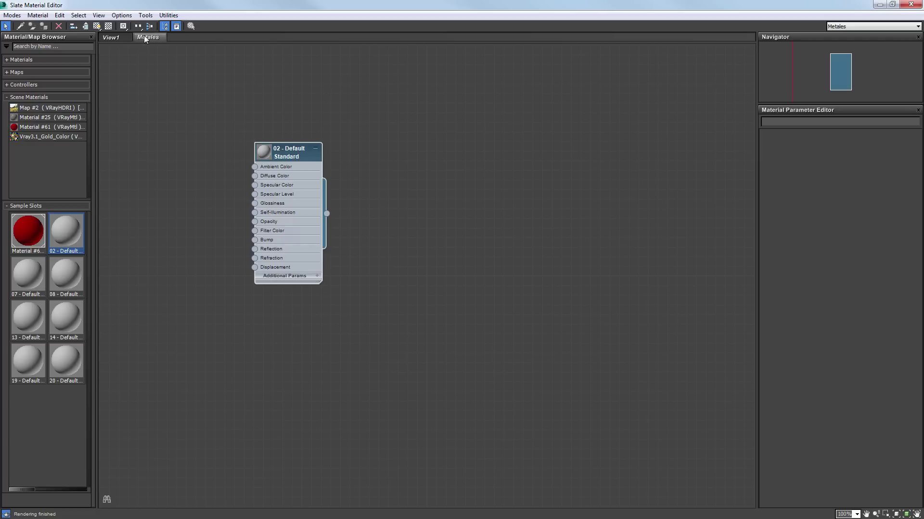
- Create another new view named Plasticos
right_click(179, 38)
click(220, 44)
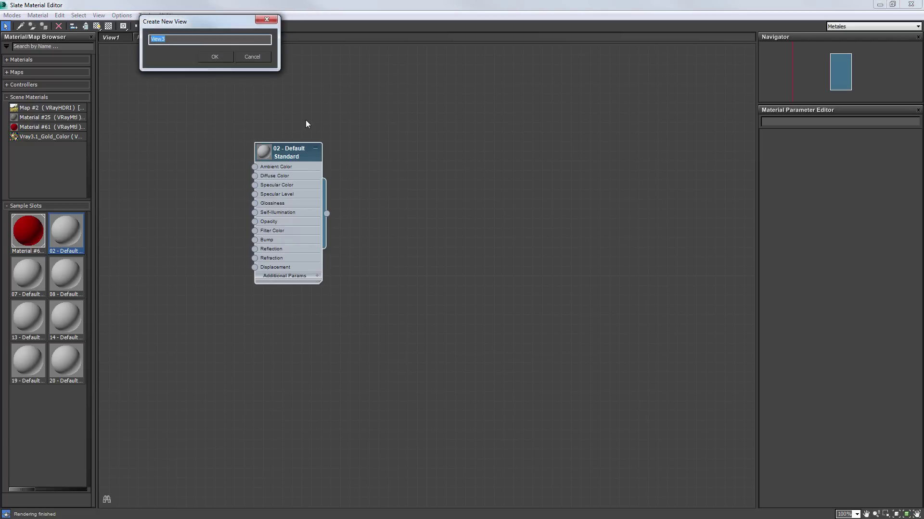
text(Plasticos)
key(Return)
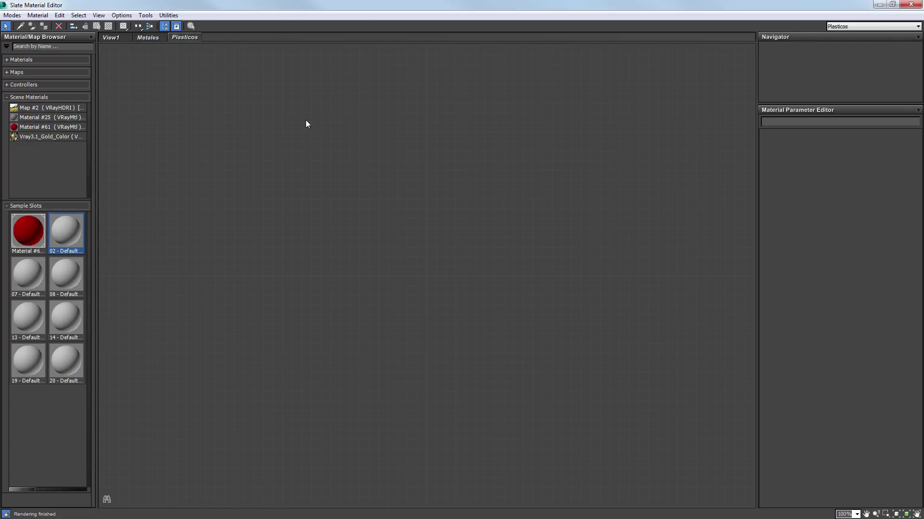
- Switch back and forth between the Metales, Plasticos and View1 views to compare their contents
click(149, 38)
click(186, 38)
click(151, 37)
click(115, 38)
click(178, 38)
- Delete the Metales and Plasticos views, keeping only View1
click(160, 38)
right_click(160, 39)
click(173, 58)
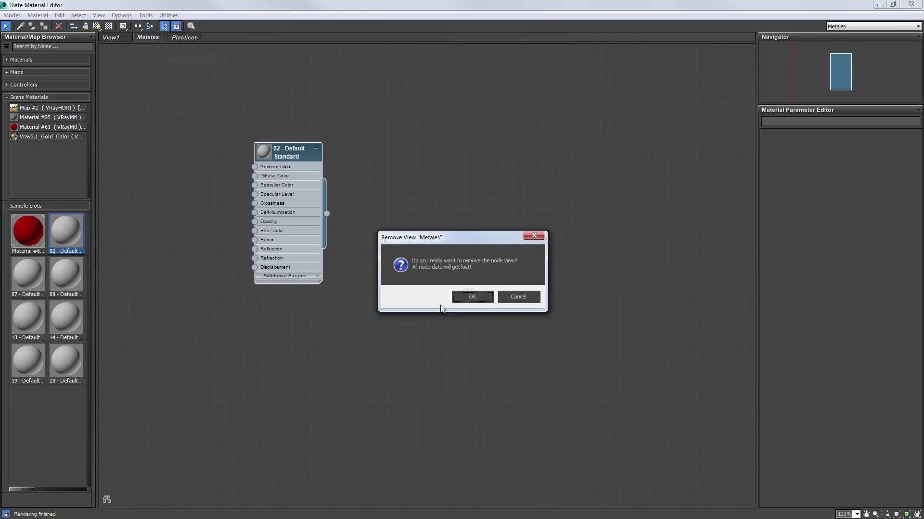
click(471, 296)
right_click(154, 37)
click(183, 63)
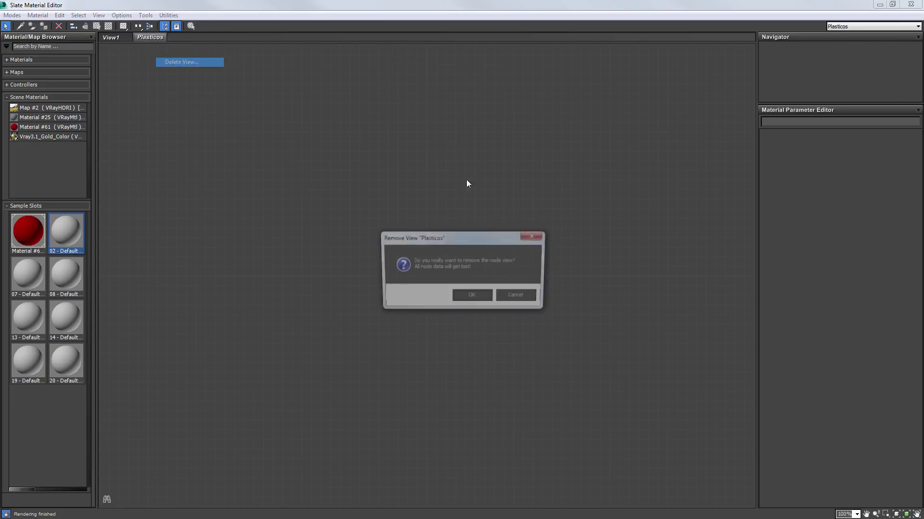
click(472, 297)
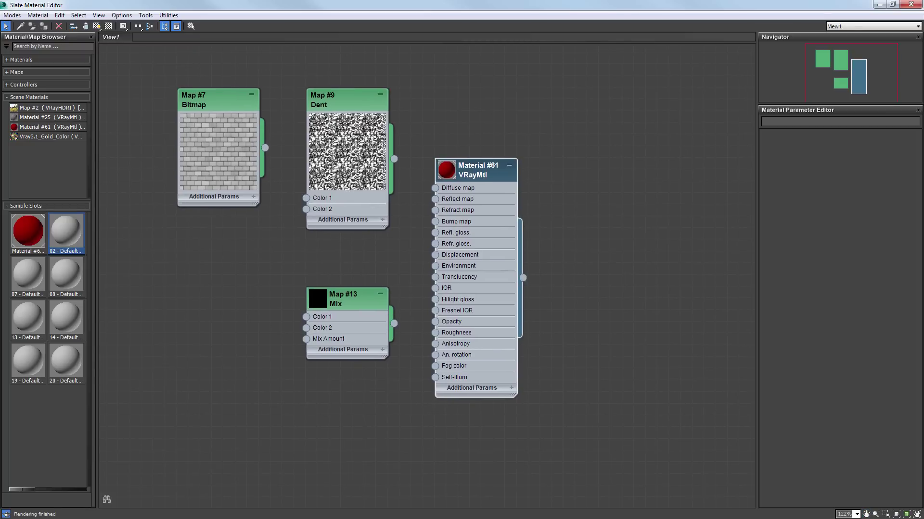
- Collapse the Scene Materials and Sample Slots groups, and move the VRayMtl node away from the maps with its preview enlarged
click(30, 98)
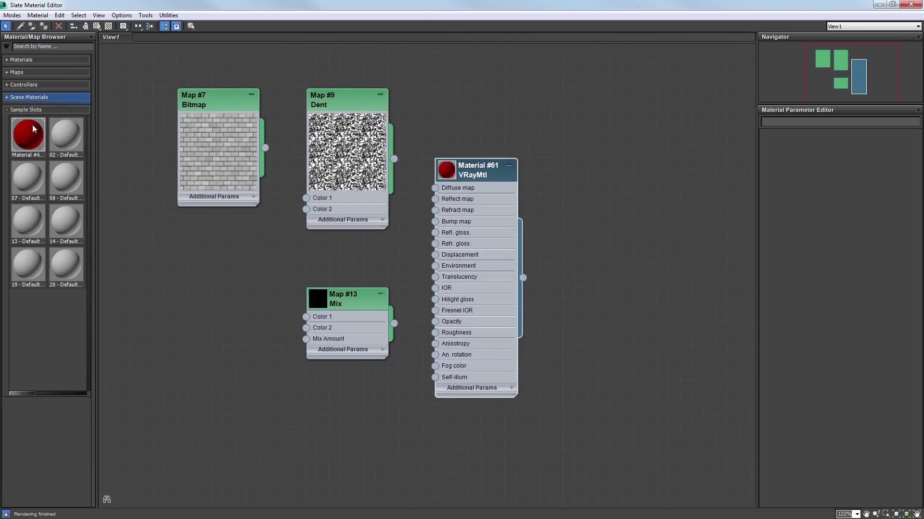
click(23, 111)
drag(450, 175, 521, 140)
double_click(521, 140)
key(z)
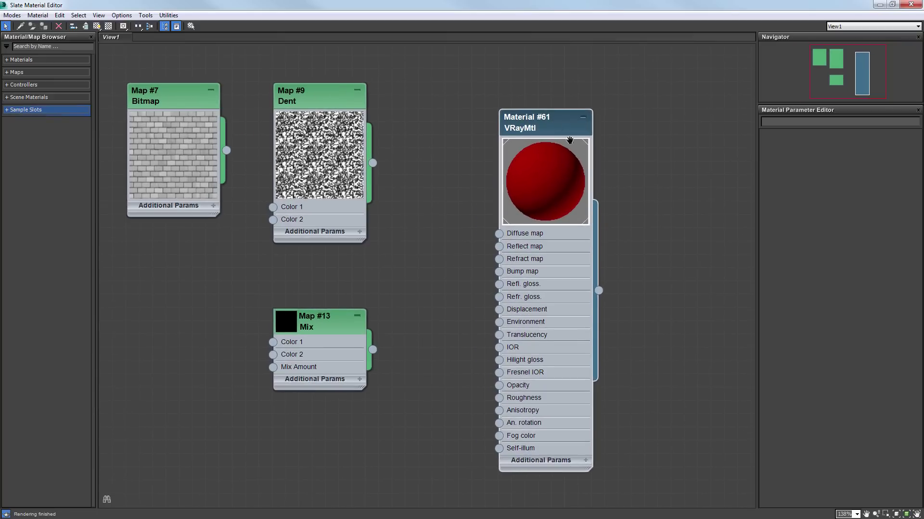
- Open the VRayMtl material's parameters and set its Reflect color to pure white, value 255
double_click(424, 122)
drag(444, 123, 493, 99)
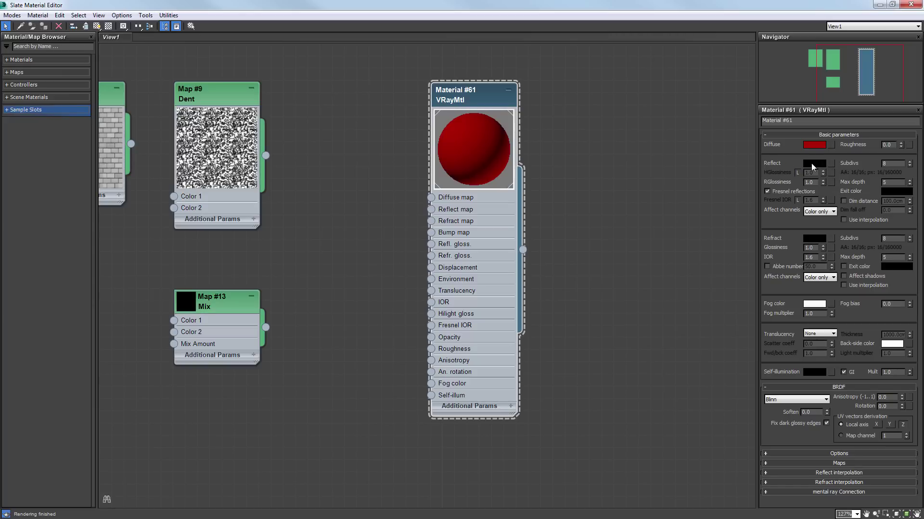
click(813, 163)
drag(533, 154, 620, 188)
click(699, 194)
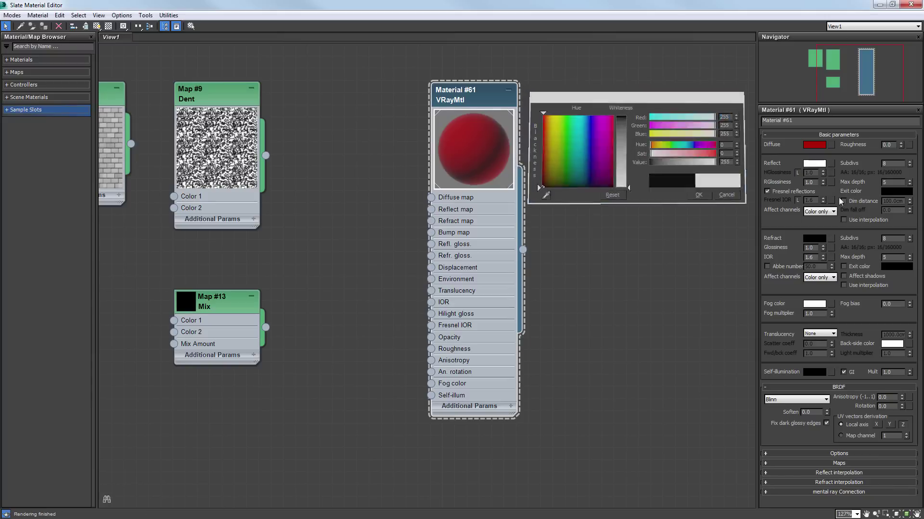
- Add a standard Checker map with an enlarged preview, and arrange the Mix node below Bitmap and the Checker node below Dent
middle_drag(291, 195, 354, 214)
scroll(354, 214, down, 1)
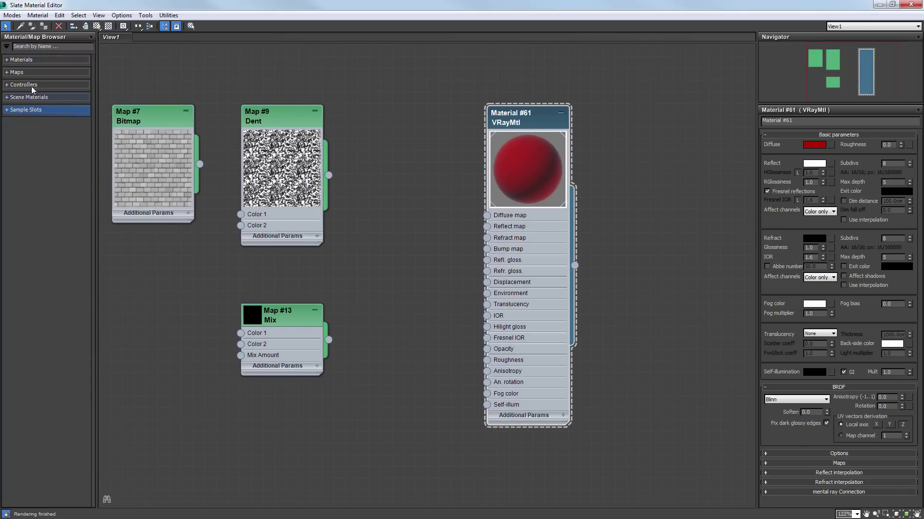
click(15, 73)
click(22, 83)
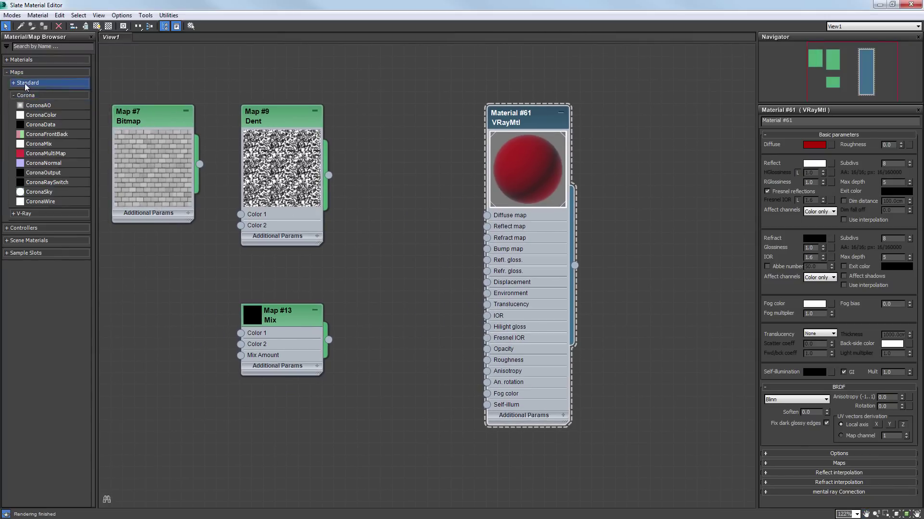
drag(36, 170, 402, 275)
double_click(371, 272)
drag(304, 320, 187, 271)
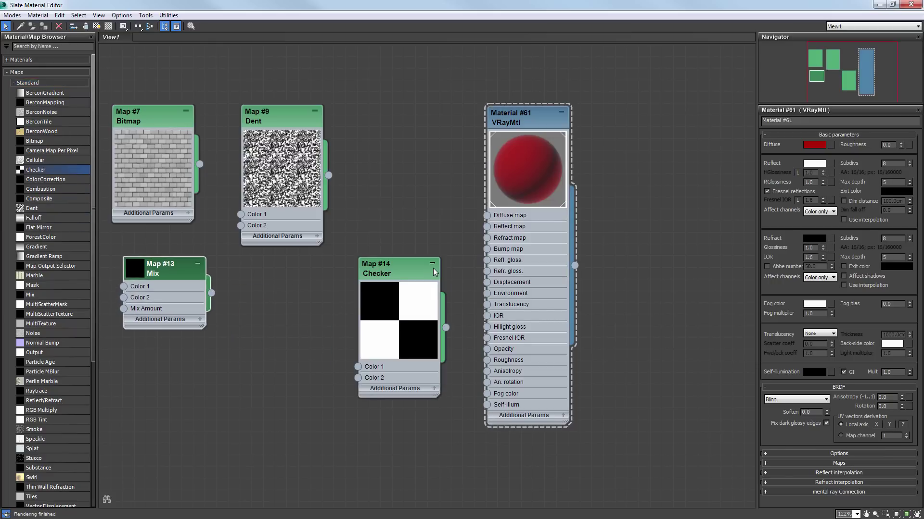
drag(428, 275, 288, 287)
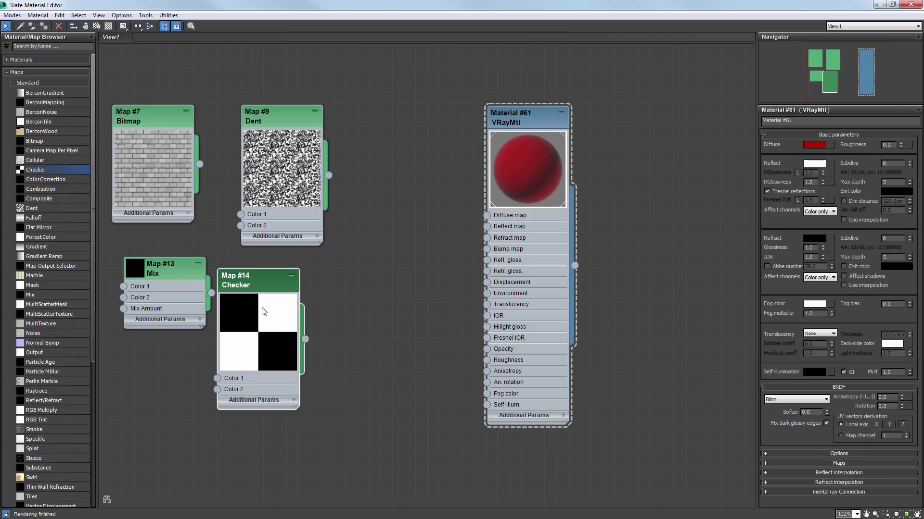
- Align the Checker node under the Dent node and set its U and V tiling to 10
mouse_move(276, 279)
mouse_down()
mouse_move(302, 276)
mouse_move(290, 276)
mouse_up()
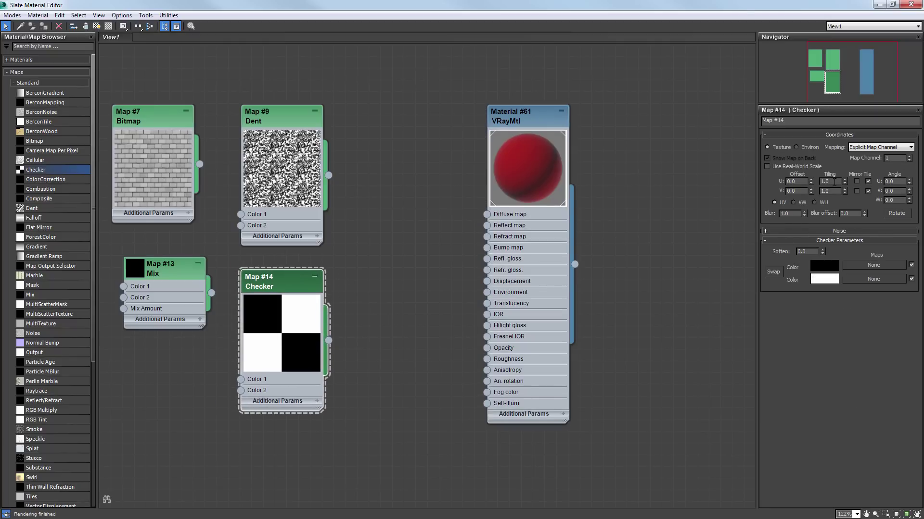
drag(834, 182, 740, 164)
text(10)
key(Tab)
text(10)
key(Return)
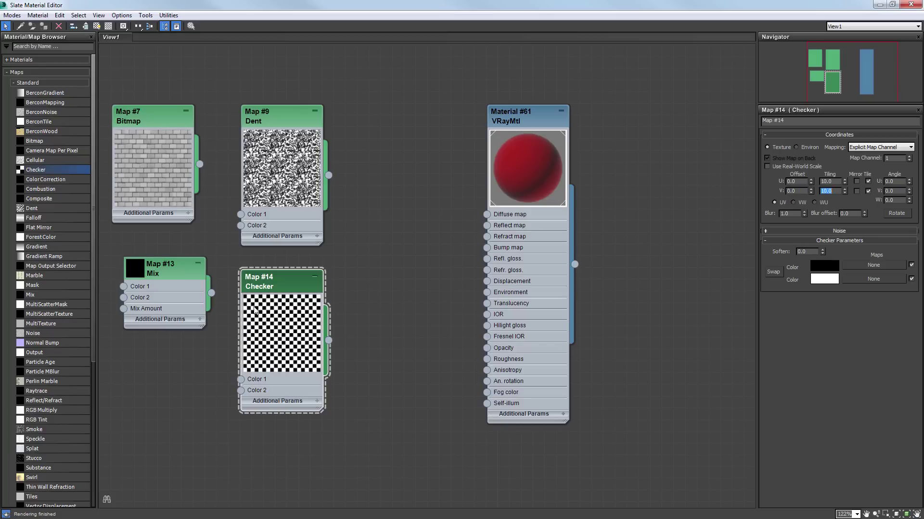
- Set the Checker map's U and V tiling to 5
double_click(837, 181)
text(5)
key(Tab)
text(5)
key(Return)
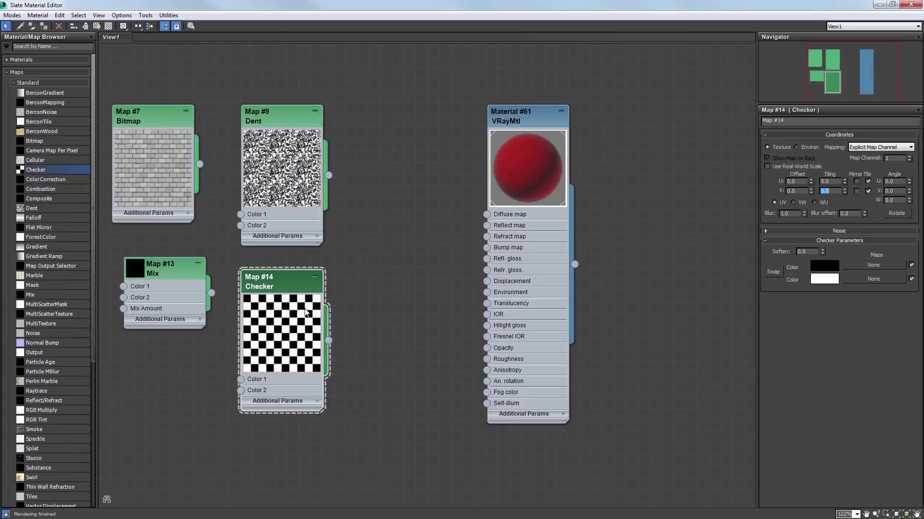
- Turn on the checkered background in the VRayMtl preview and move the Checker node next to the material
click(532, 116)
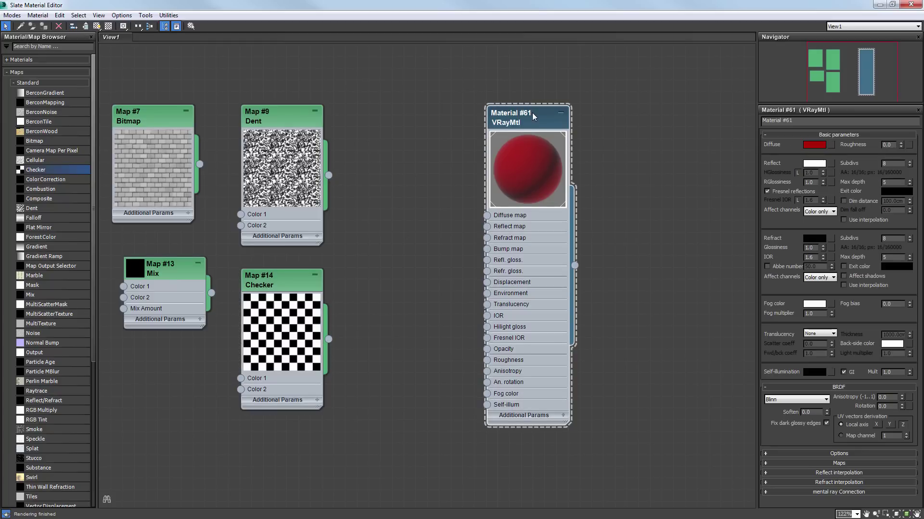
click(109, 26)
scroll(308, 289, up, 4)
scroll(294, 308, up, 1)
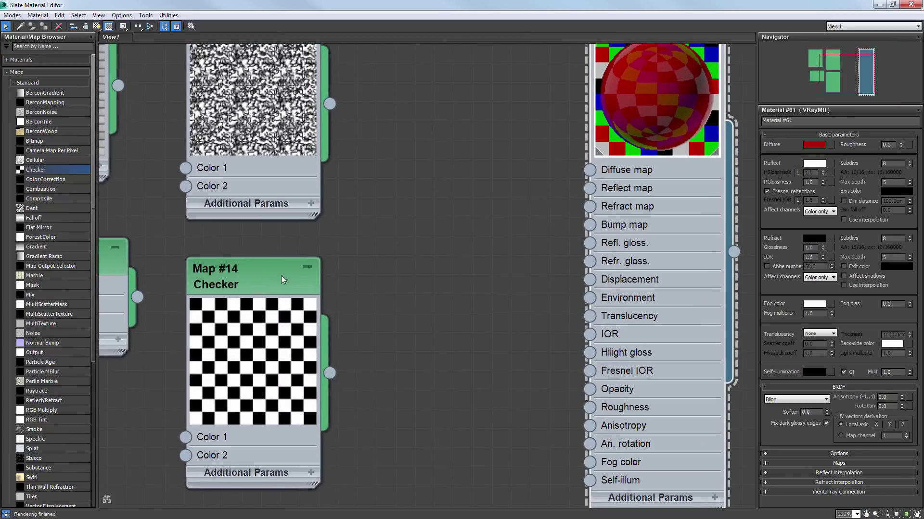
drag(281, 275, 491, 65)
middle_drag(501, 105, 284, 164)
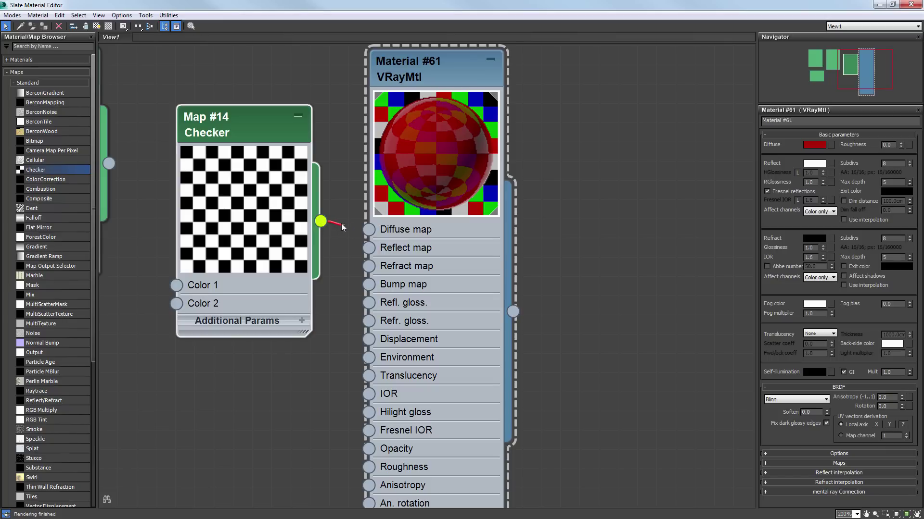
- Connect the Checker map to the VRayMtl's Reflect map as an instance and disable Fresnel reflections
drag(368, 236, 438, 141)
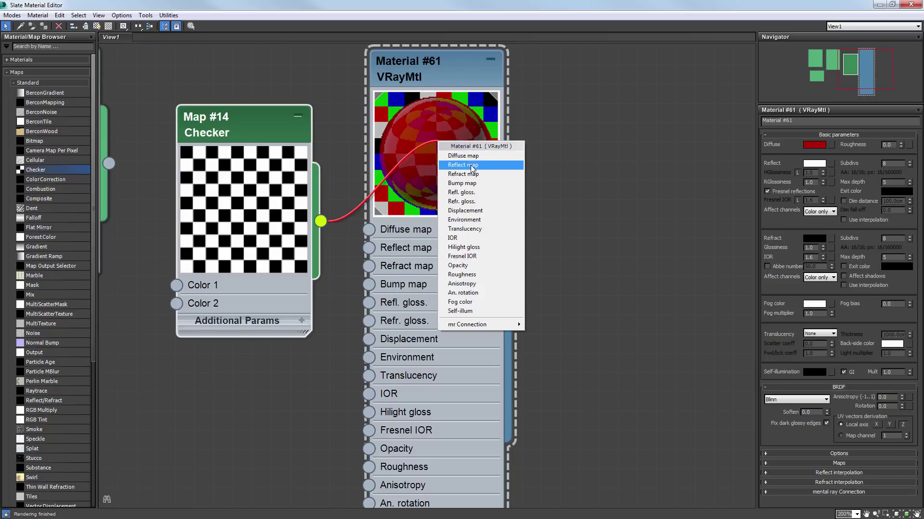
click(338, 151)
drag(315, 220, 830, 163)
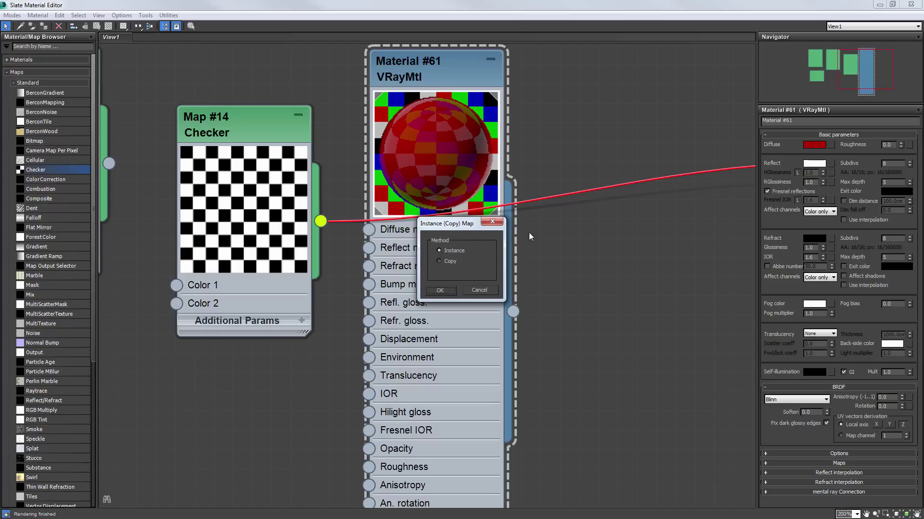
click(438, 293)
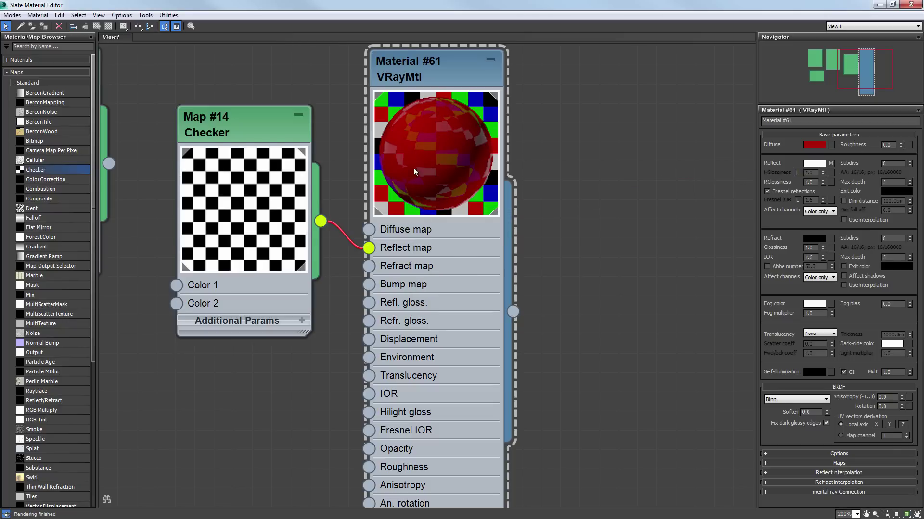
click(767, 191)
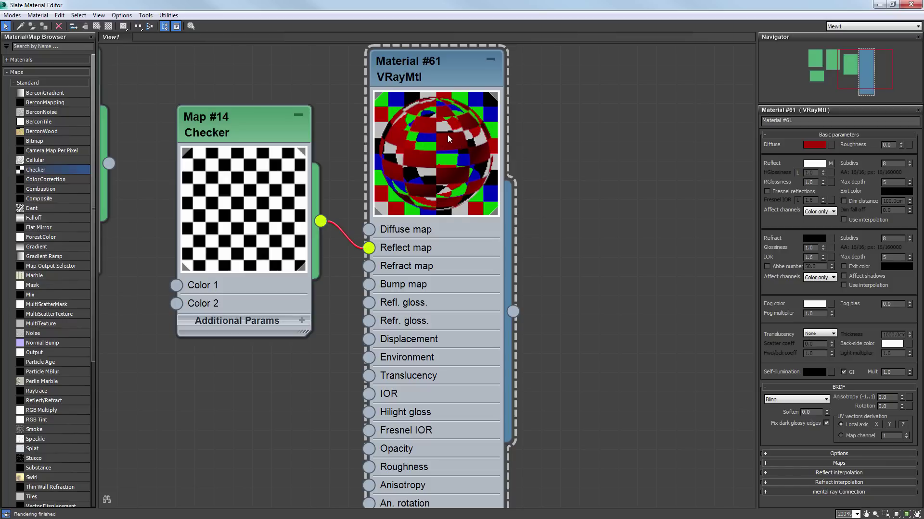
- Open the Checker map's parameters and set its first color to mid gray, value 128
double_click(236, 128)
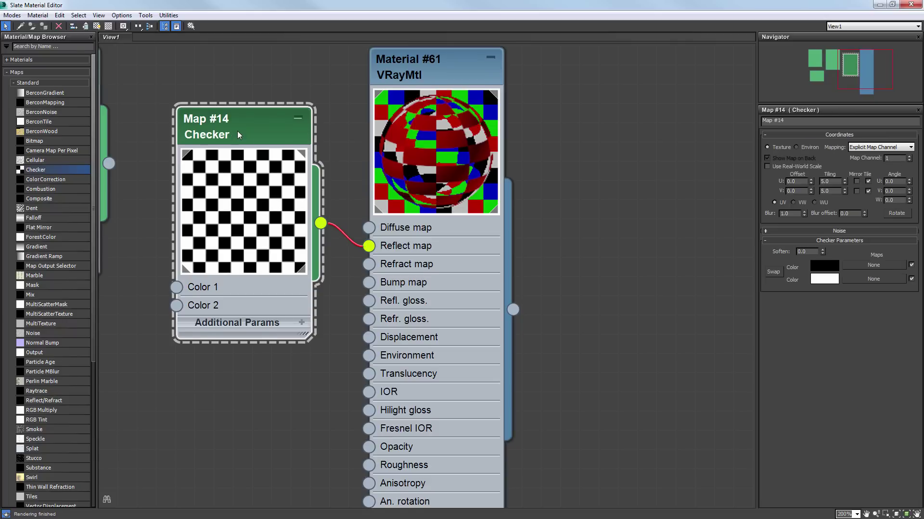
click(823, 269)
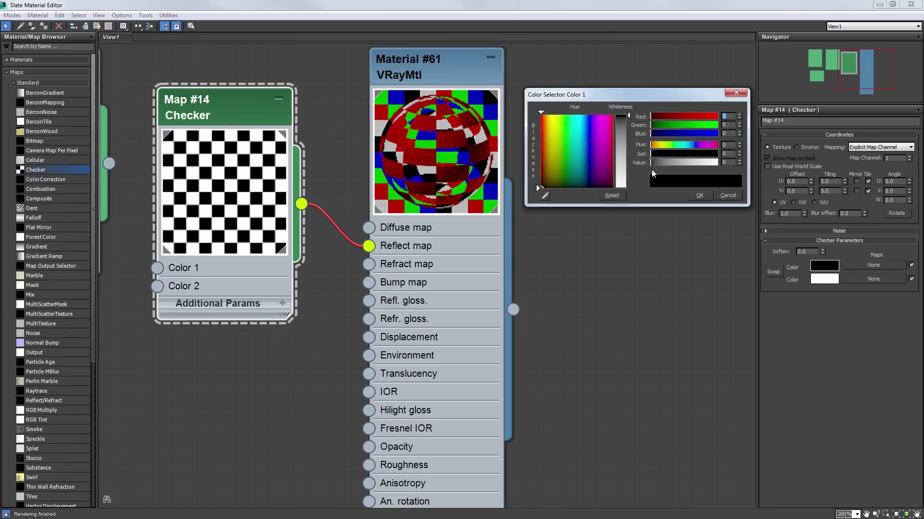
text(128)
key(Return)
click(703, 192)
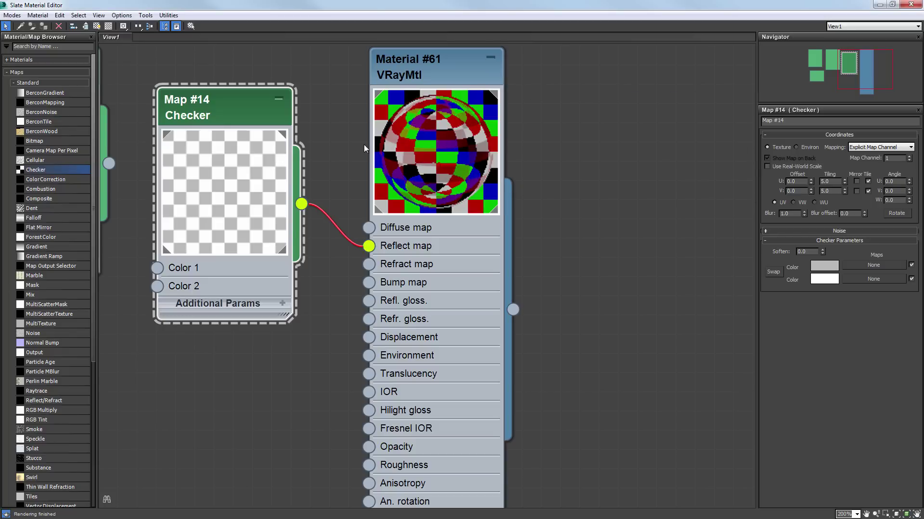
- Set the Checker map's second color to dark gray, value 45, and move its node closer to the VRayMtl
click(835, 280)
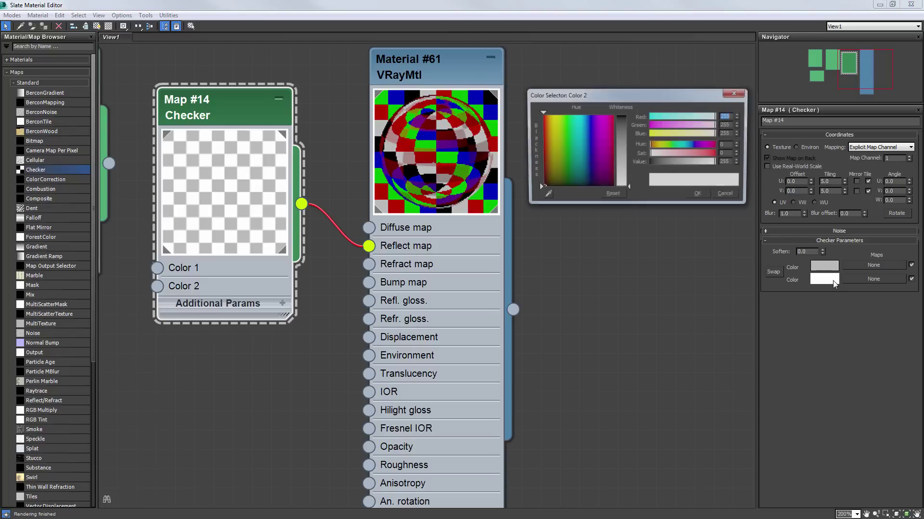
drag(630, 188, 628, 131)
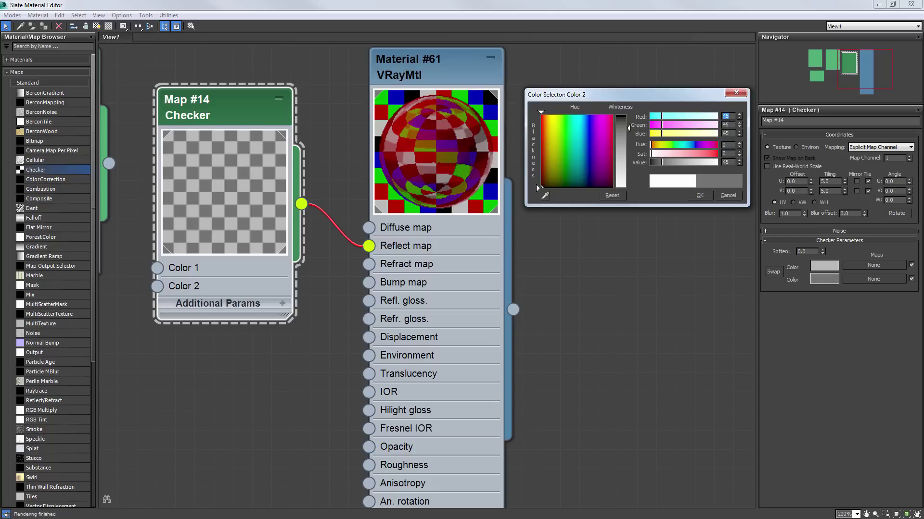
click(695, 197)
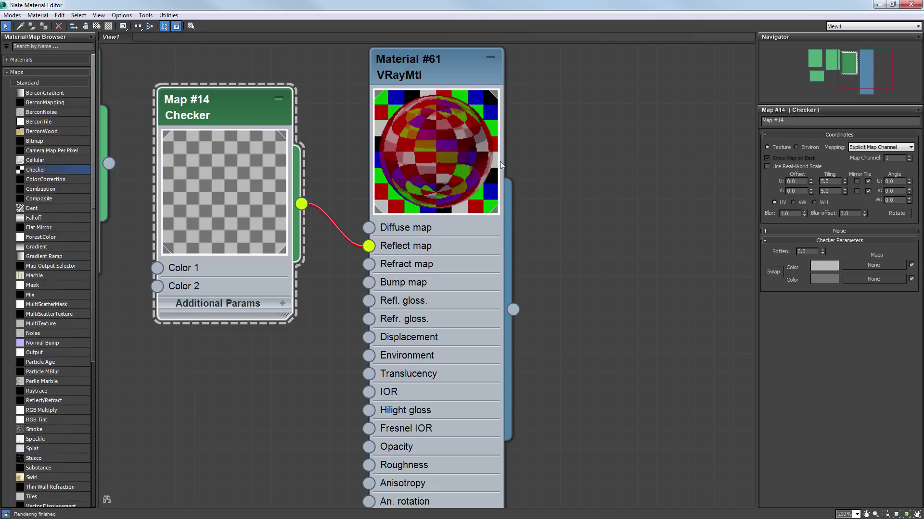
drag(202, 114, 222, 114)
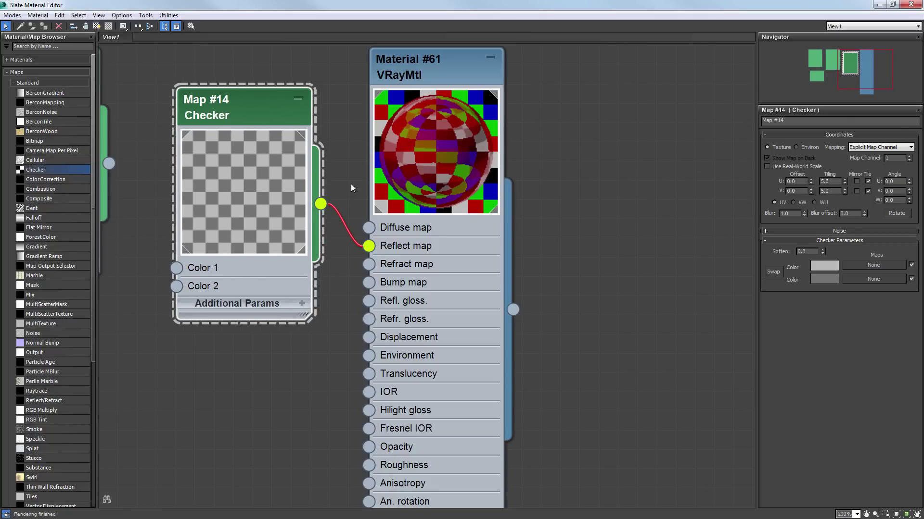
- Expand the VRayMtl's Maps rollout and line up the Checker node between the Dent and VRayMtl nodes
click(421, 78)
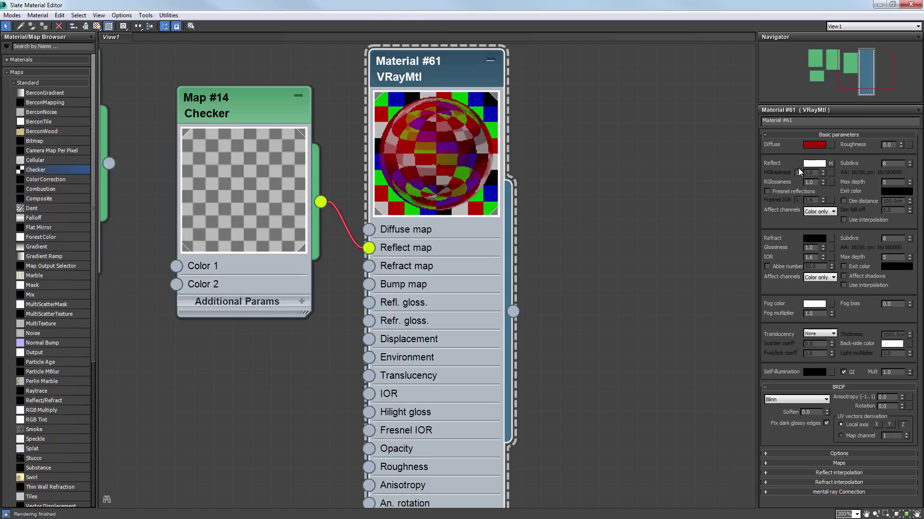
click(822, 462)
scroll(818, 301, down, 2)
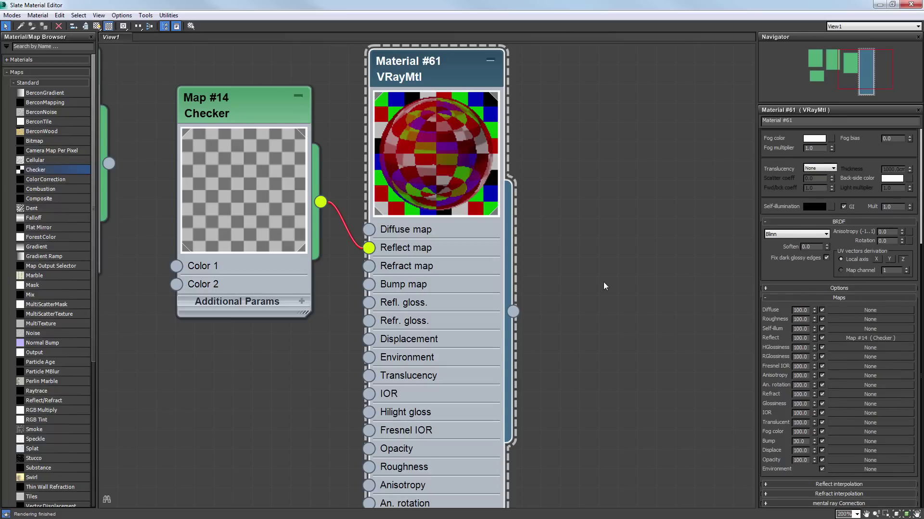
scroll(590, 279, down, 8)
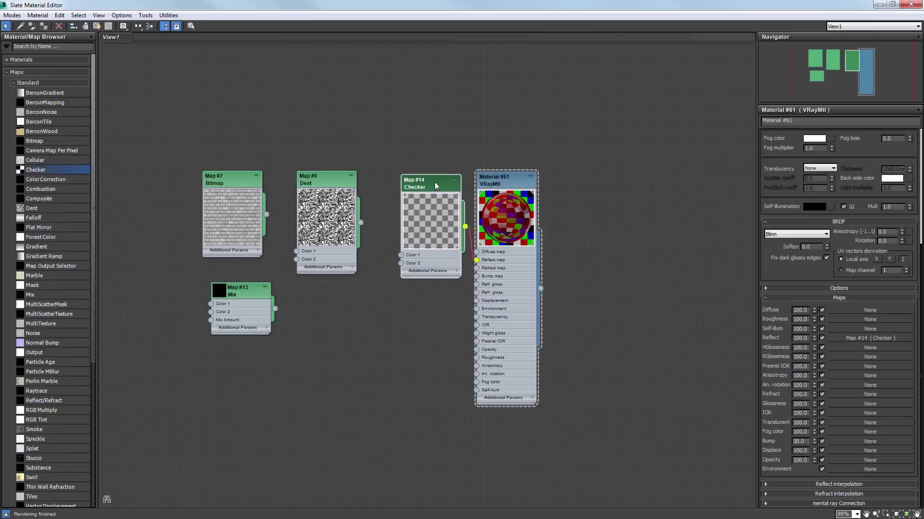
drag(435, 182, 415, 184)
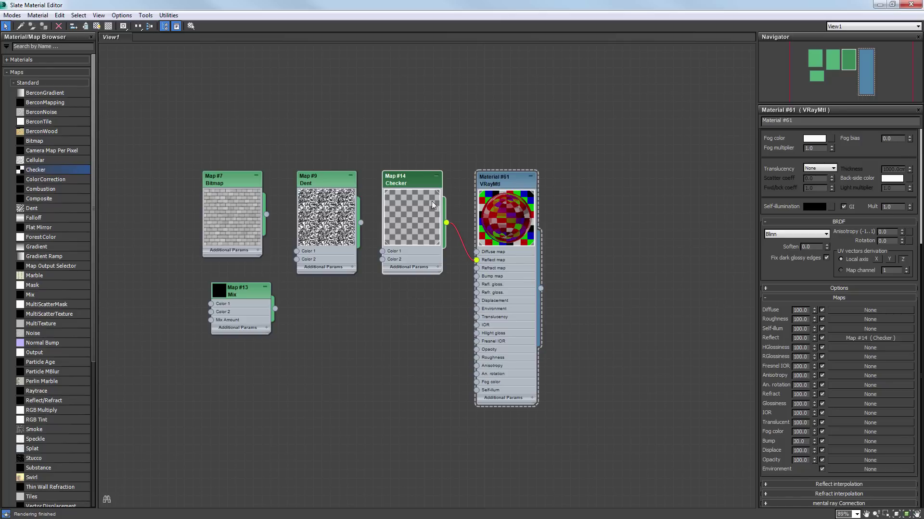
click(500, 180)
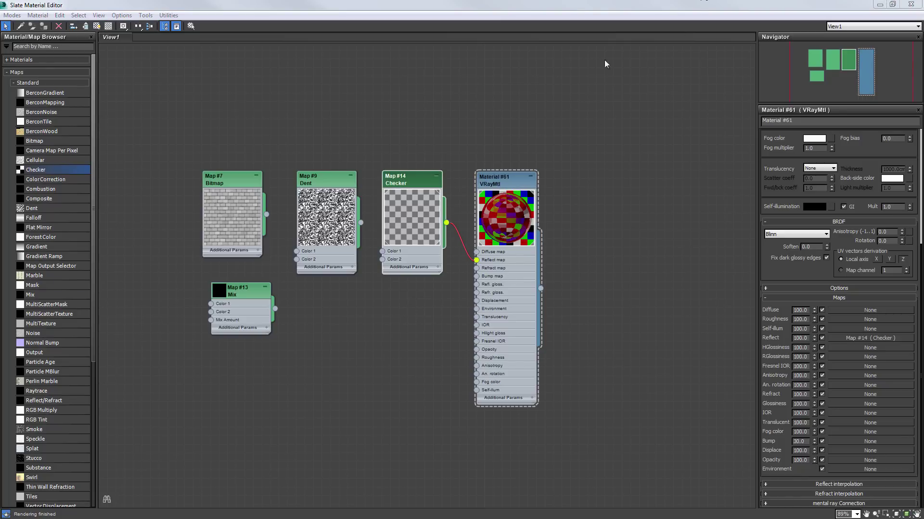
- Move the material editor aside, hide the Buddha statue in the camera viewport and select the floor plane
drag(615, 5, 811, 204)
click(433, 180)
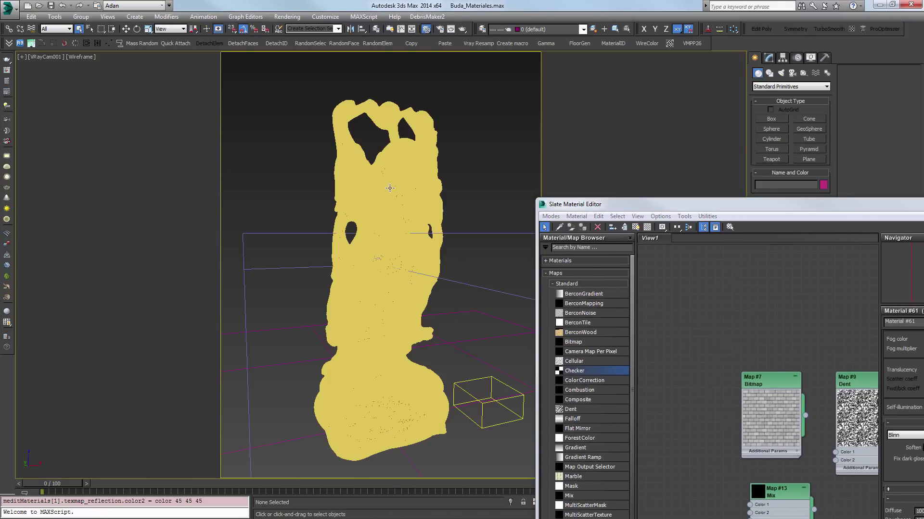
right_click(387, 187)
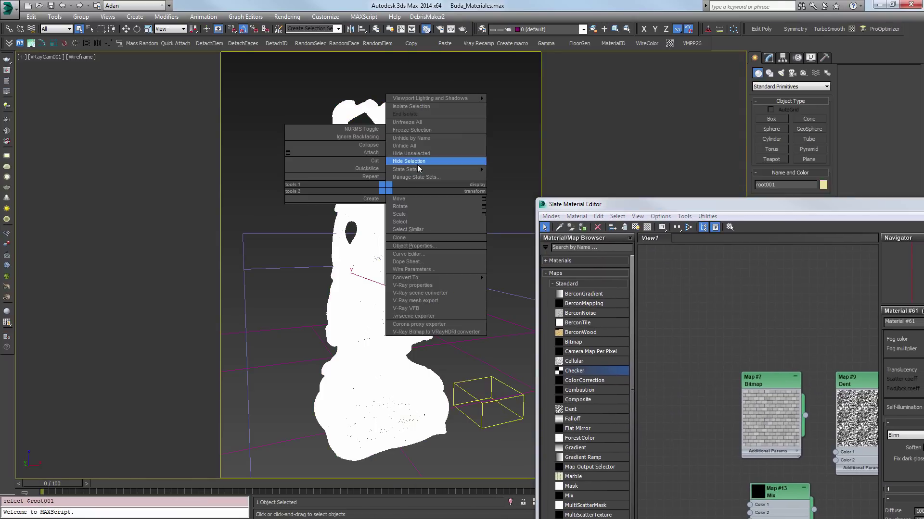
click(409, 161)
click(456, 343)
- Reposition the Slate Material Editor fully on screen and set the Checker map's U and V tiling to 2
drag(736, 206, 640, 62)
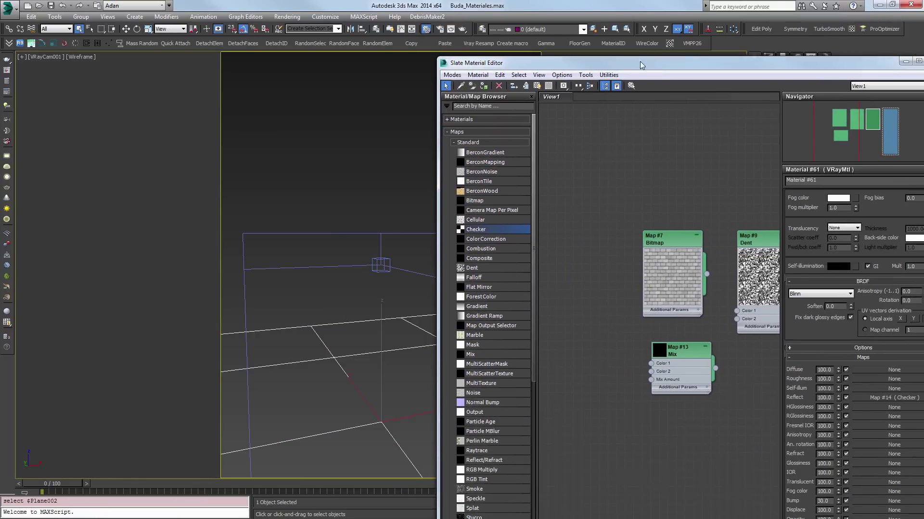
drag(701, 55, 545, 19)
middle_drag(571, 195, 414, 205)
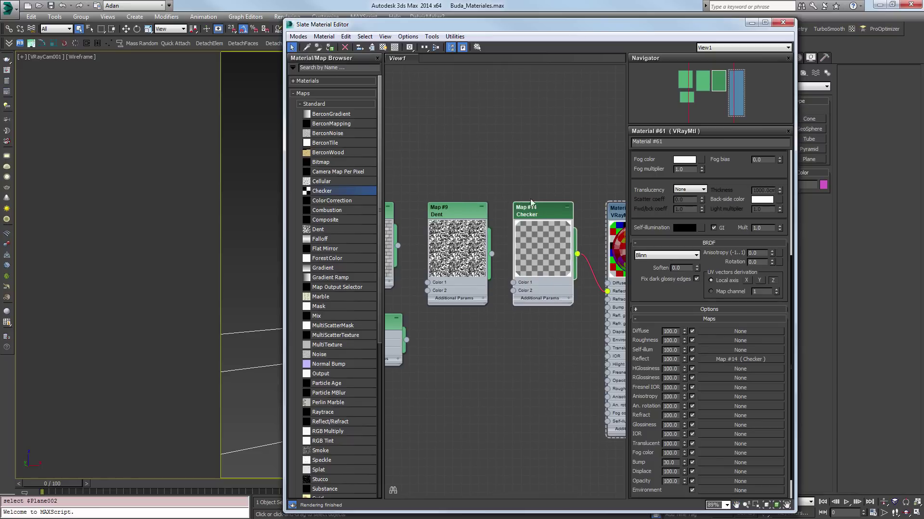
middle_drag(530, 206, 394, 173)
click(512, 180)
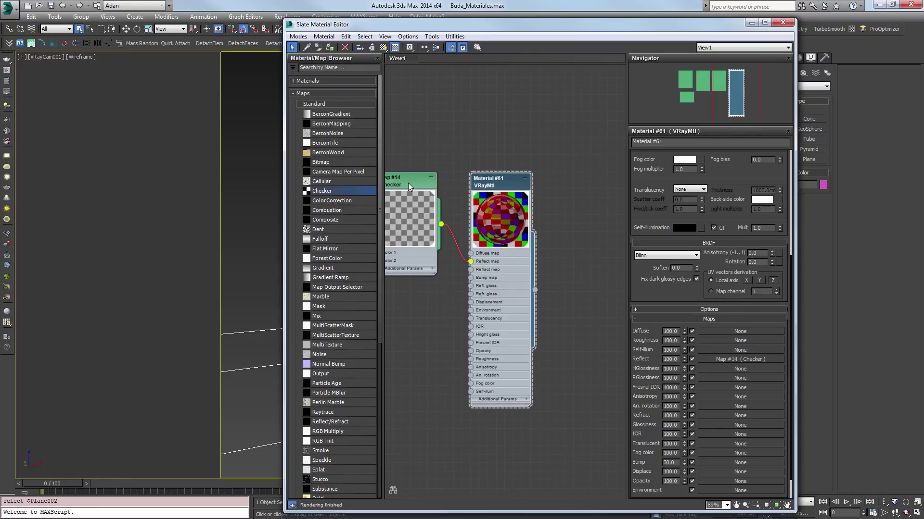
double_click(408, 183)
double_click(703, 203)
text(2)
key(Tab)
text(2)
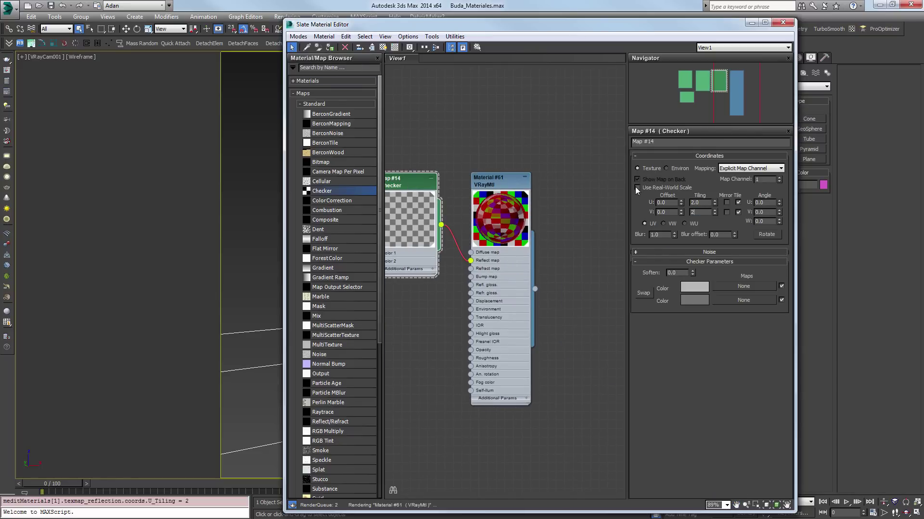
key(Return)
- Set the Checker map's first color to pure black, value 0, and its second color to pure white, value 255
click(697, 288)
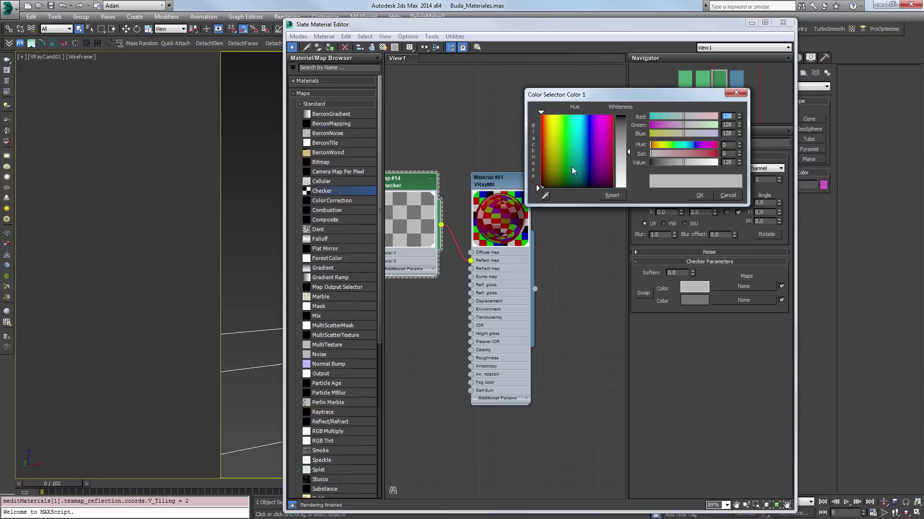
drag(624, 155, 624, 114)
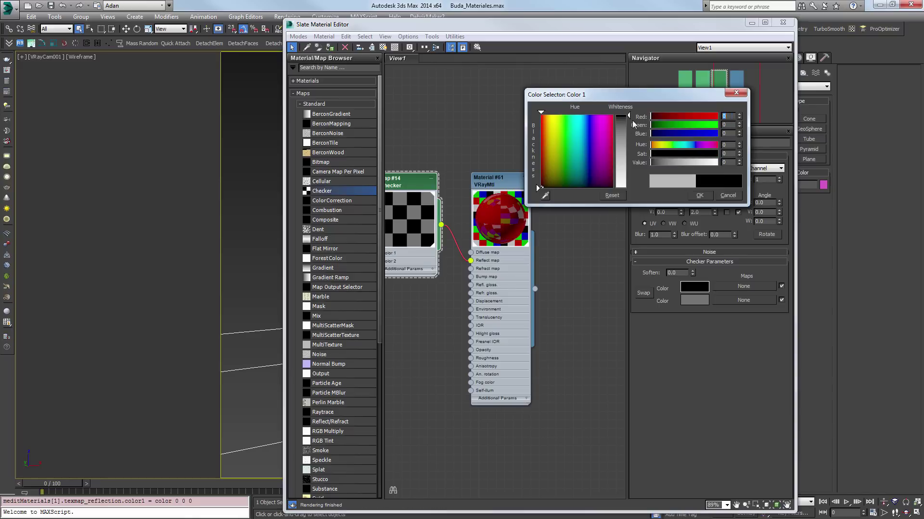
click(700, 196)
click(692, 300)
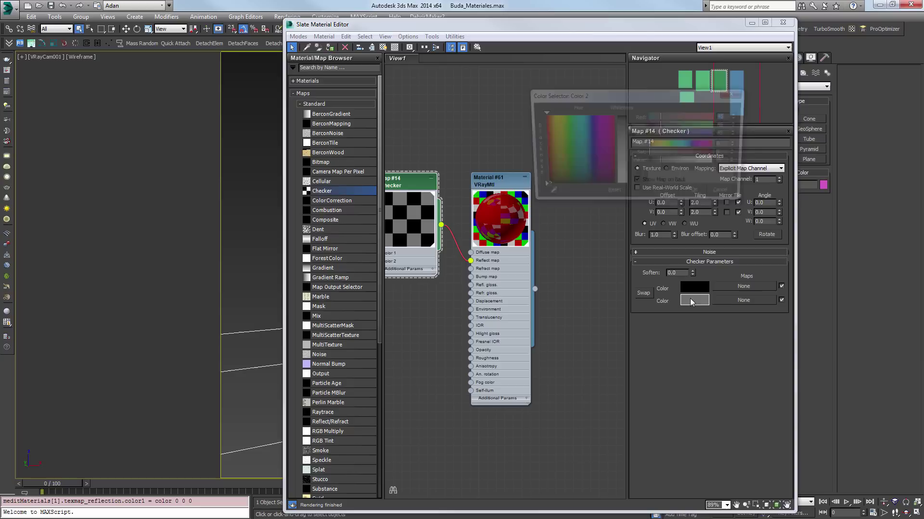
drag(626, 134, 626, 189)
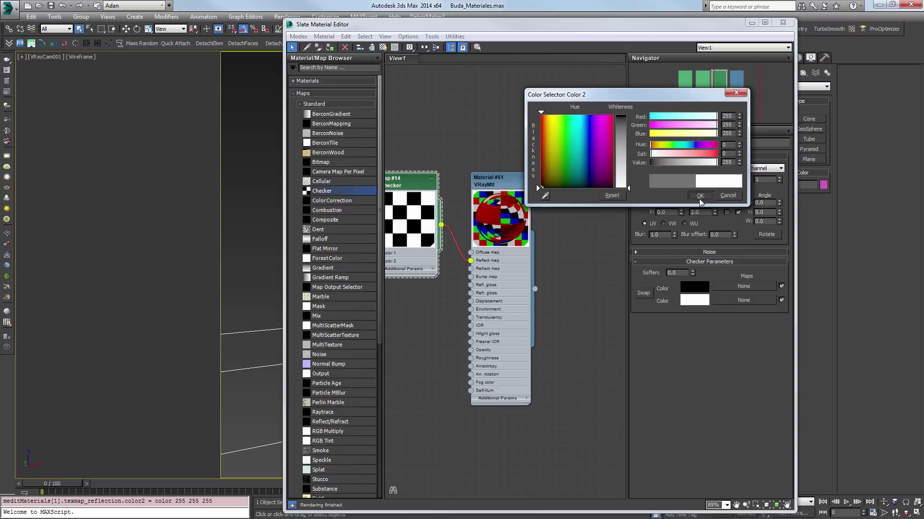
click(699, 196)
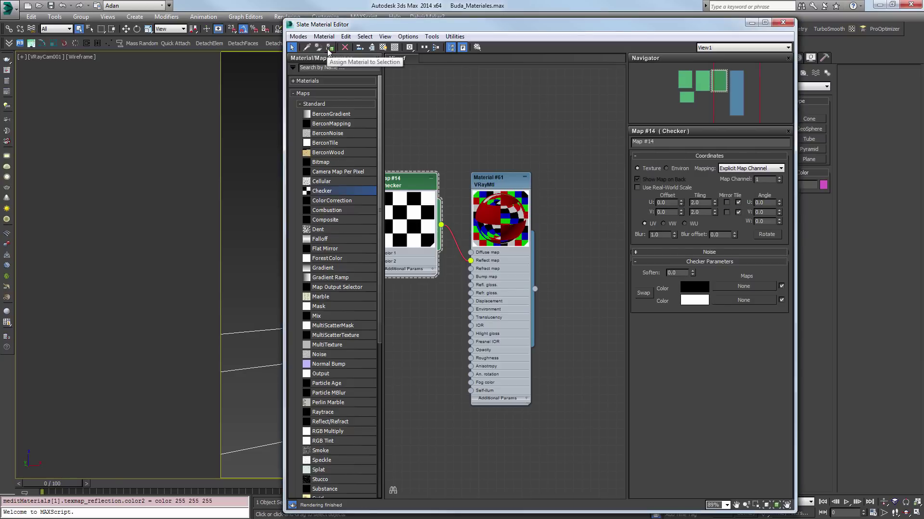
- Clear the viewport selection and render the scene with the last render settings
click(258, 291)
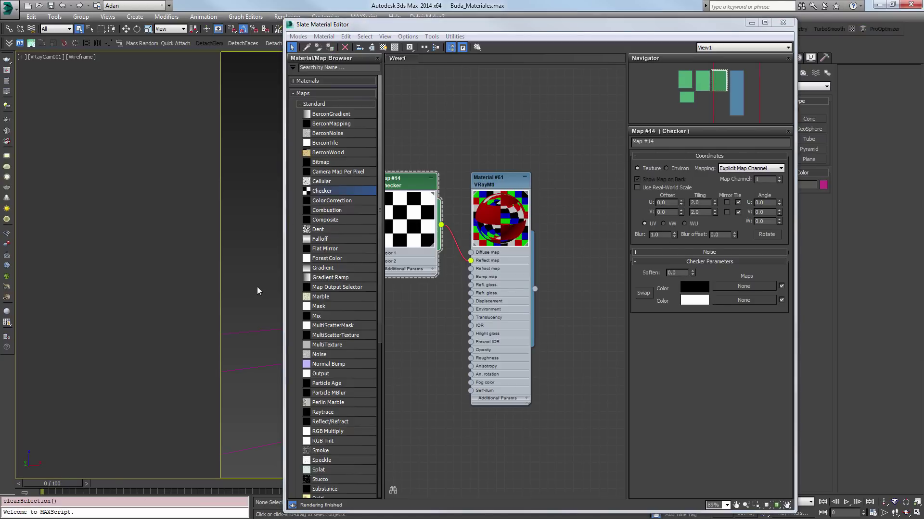
key(F9)
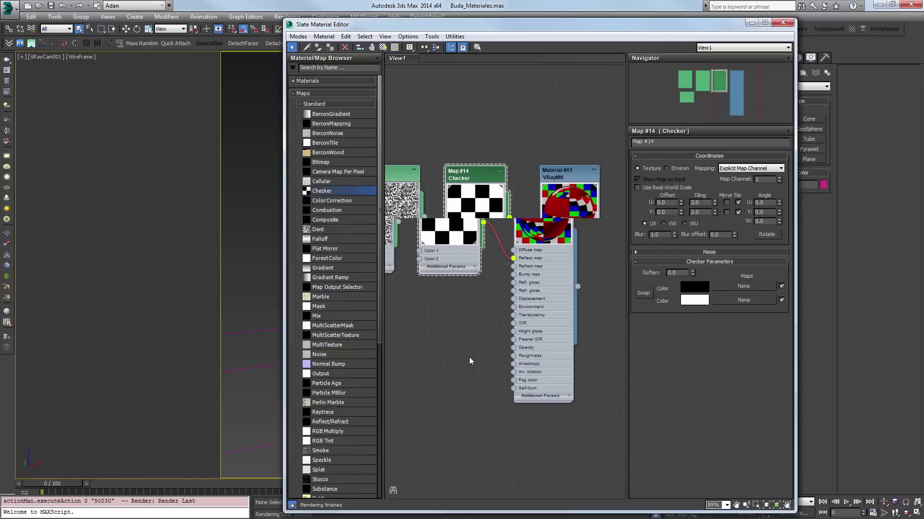
- Connect the JP_Brick01_Bump.jpg bitmap to the VRayMtl's Reflect map in place of the Checker and render the scene
key(super+Up)
key(l)
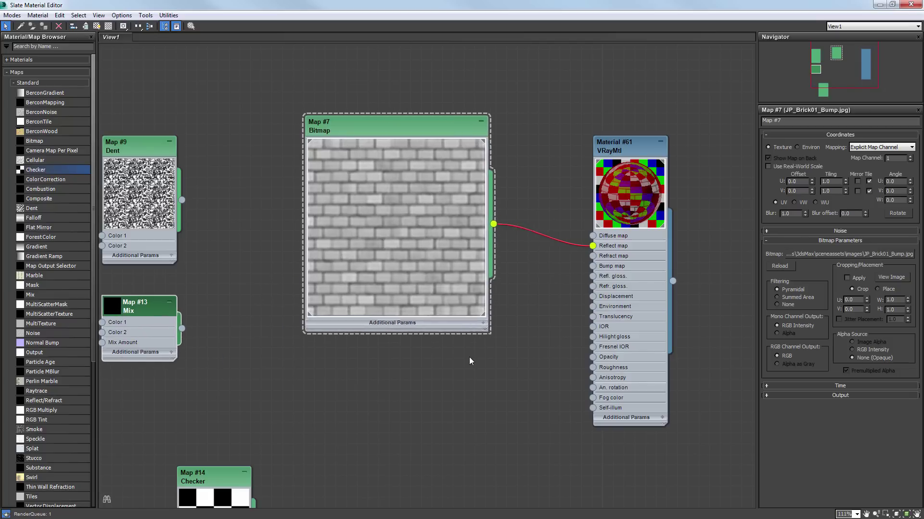
scroll(469, 356, up, 6)
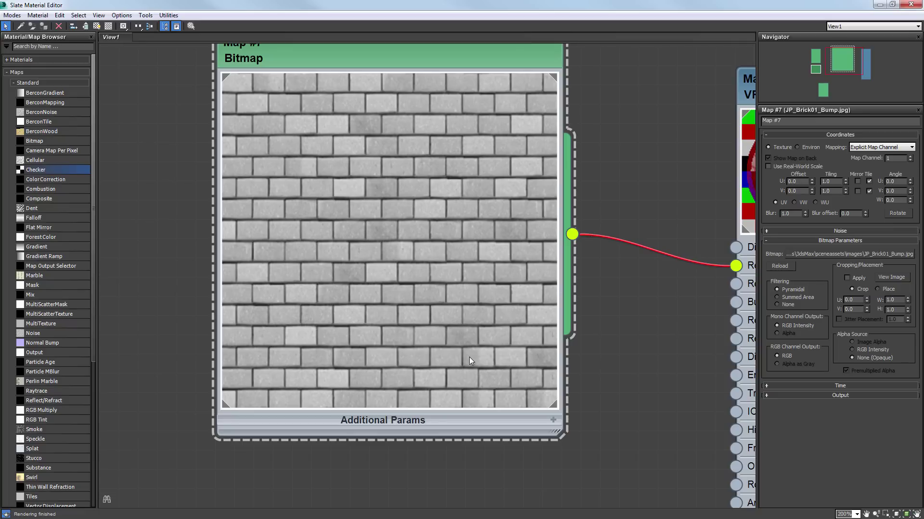
middle_drag(469, 357, 319, 357)
scroll(469, 357, down, 6)
middle_drag(469, 357, 548, 327)
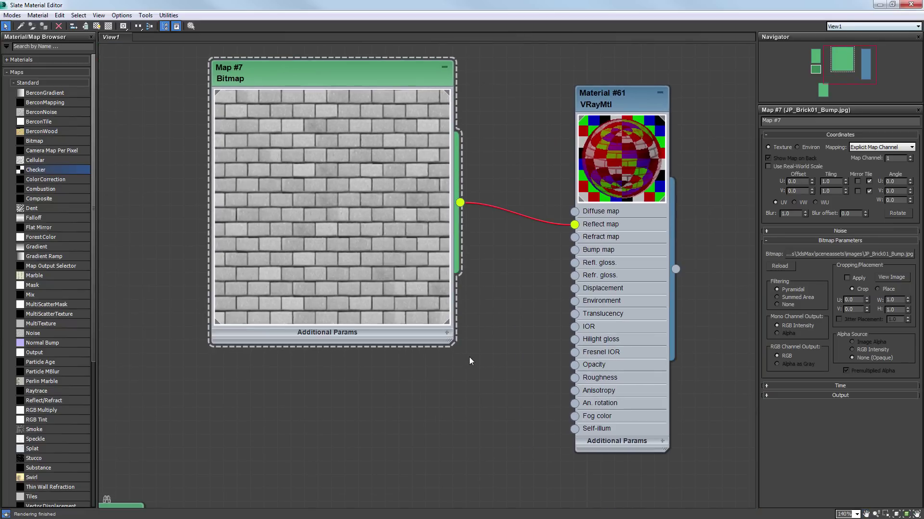
key(F9)
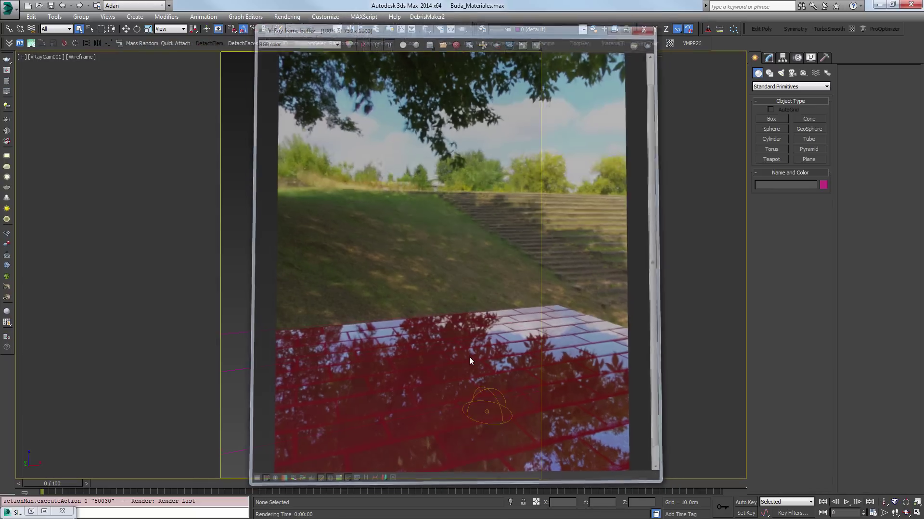
- Move the brick bitmap to the VRayMtl's Diffuse map, set the reflection color to 0 and render the scene
key(m)
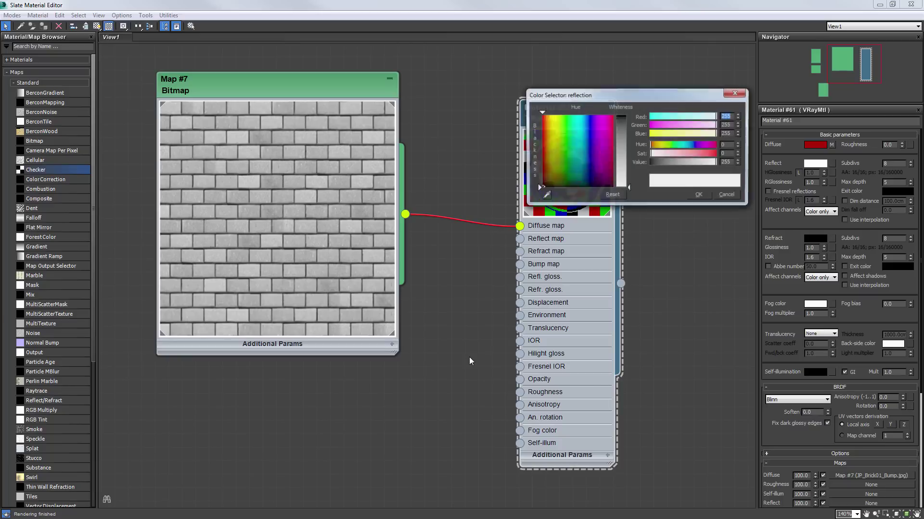
text(0)
key(Return)
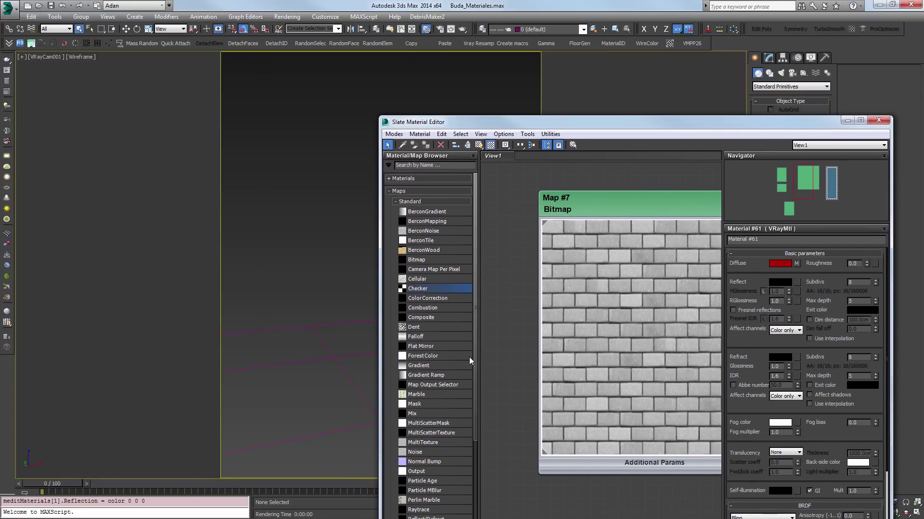
key(F9)
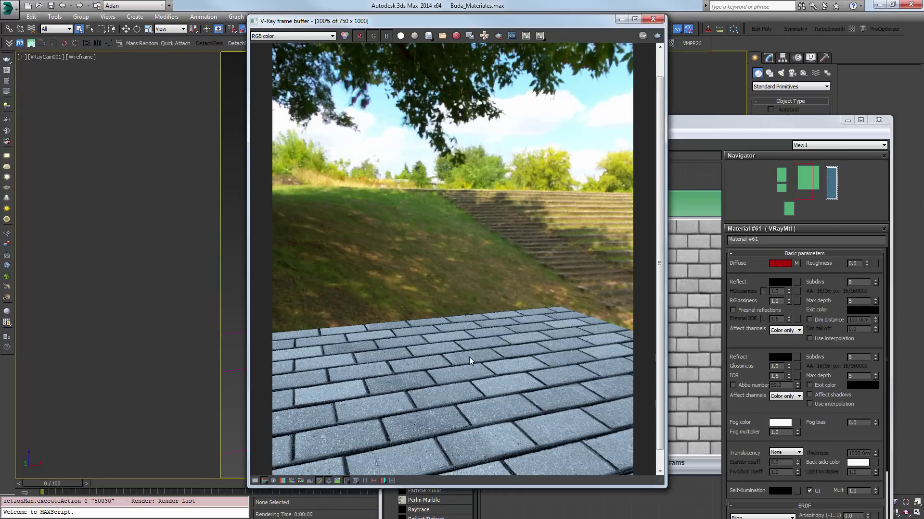
key(Escape)
- Disconnect the brick bitmap from the VRayMtl's Diffuse map and rearrange the map nodes with Dent nearest the material
key(super+Up)
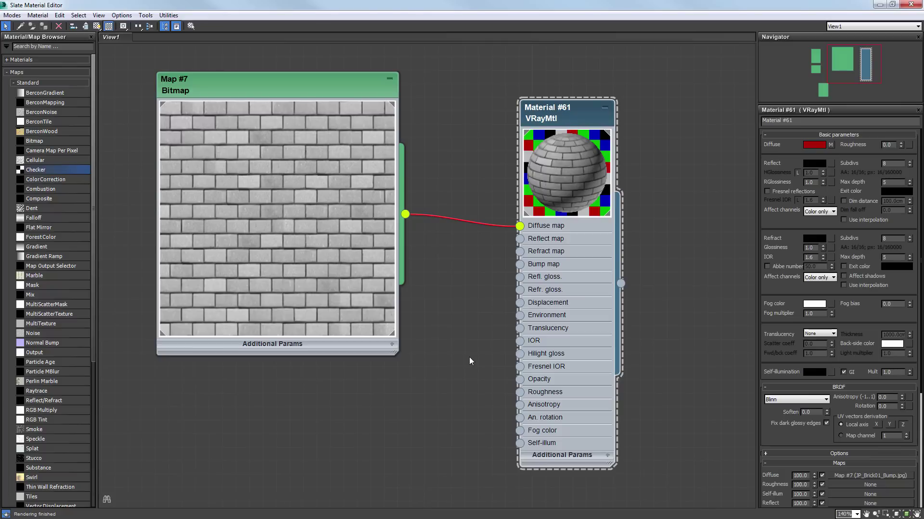
scroll(469, 357, down, 3)
key(ctrl+z)
key(ctrl+z)
key(ctrl+z)
key(ctrl+z)
key(ctrl+z)
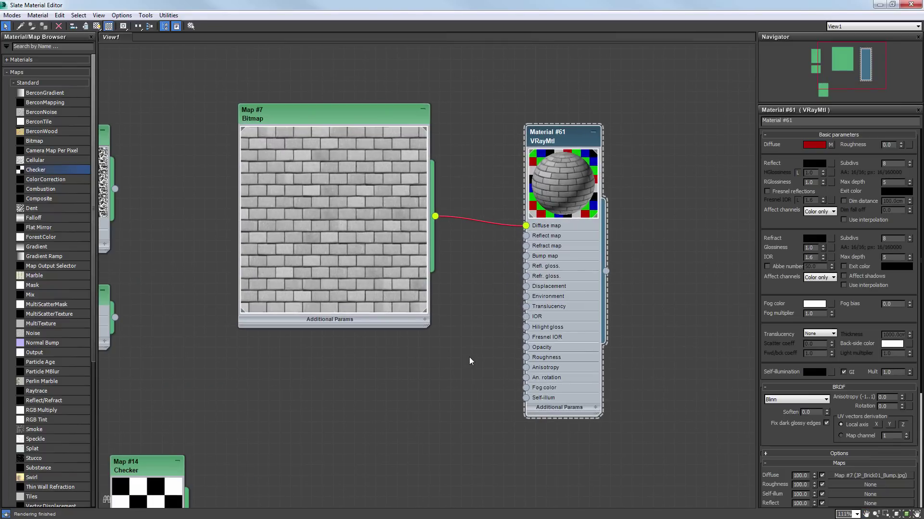
key(ctrl+z)
key(ctrl+z)
key(ctrl+z)
key(ctrl+z)
key(ctrl+z)
key(ctrl+z)
key(ctrl+z)
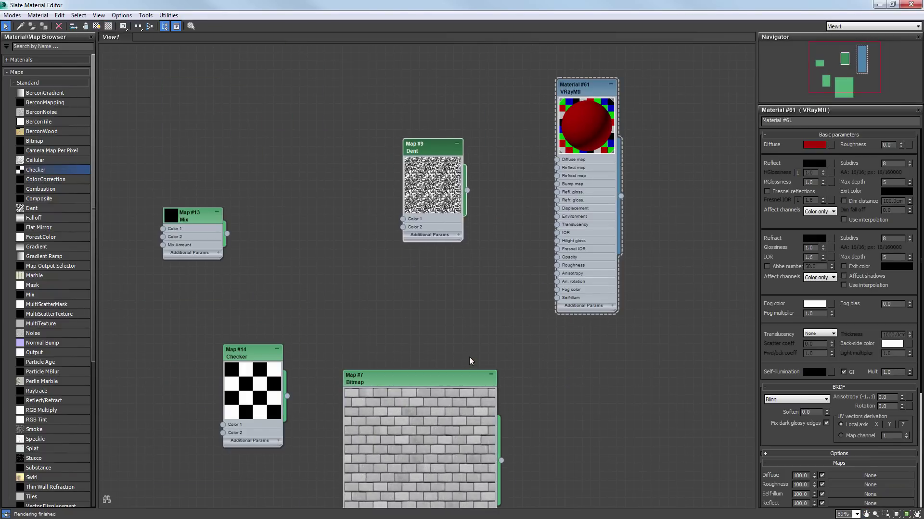
- Set the VRayMtl's reflection to white with Fresnel reflections, connect the Dent map to Refl. gloss. and render the floor
key(ctrl+z)
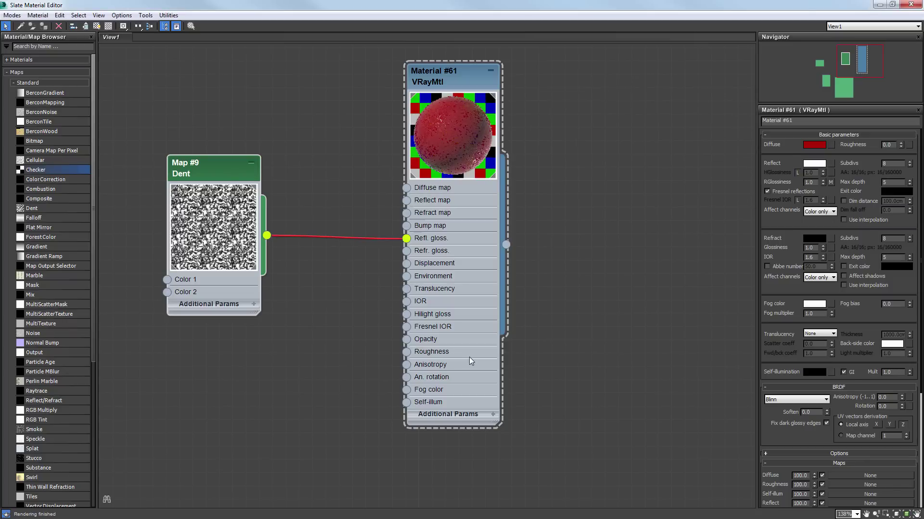
key(shift+q)
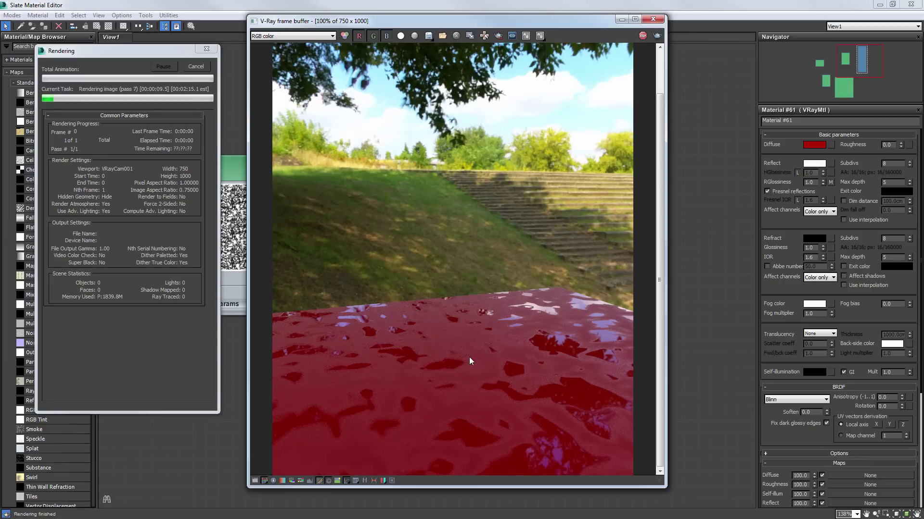
scroll(469, 357, up, 1)
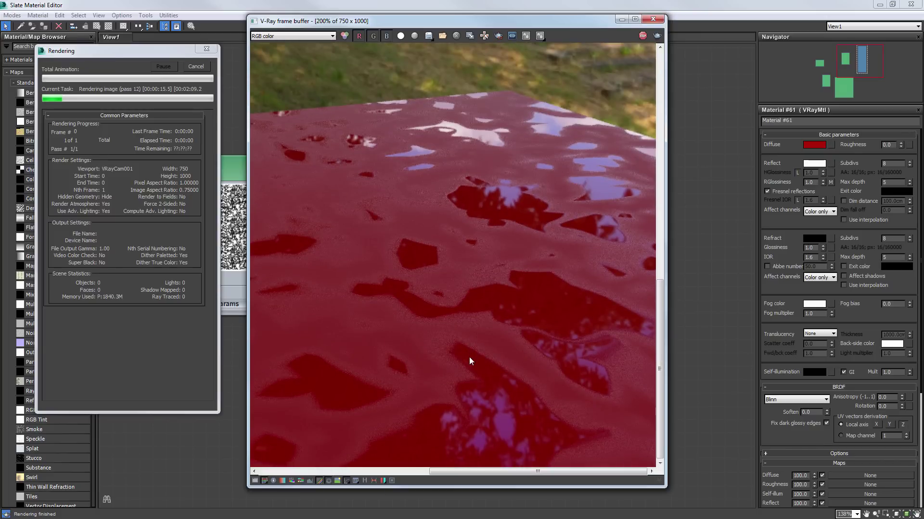
scroll(469, 357, down, 1)
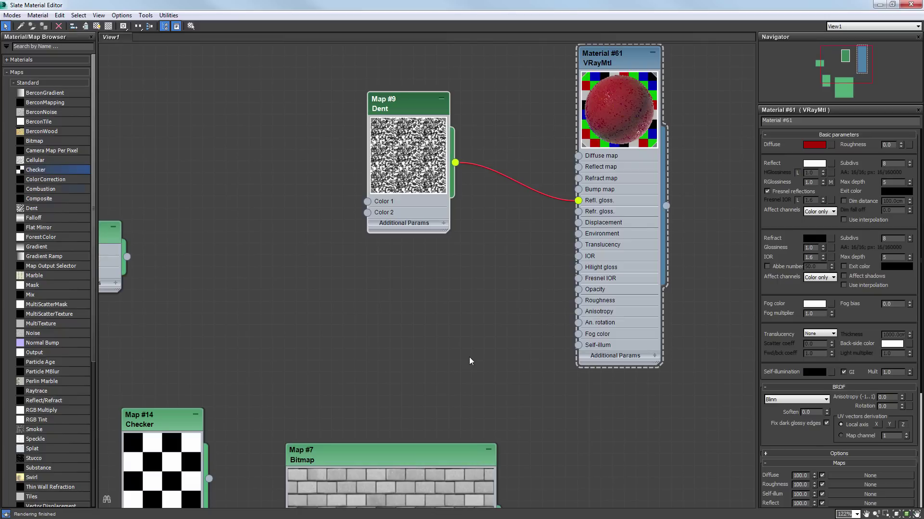
- Move the Checker node beside Dent, connect it to the VRayMtl's Refl. gloss. input and render the floor
drag(163, 420, 291, 126)
drag(337, 185, 578, 200)
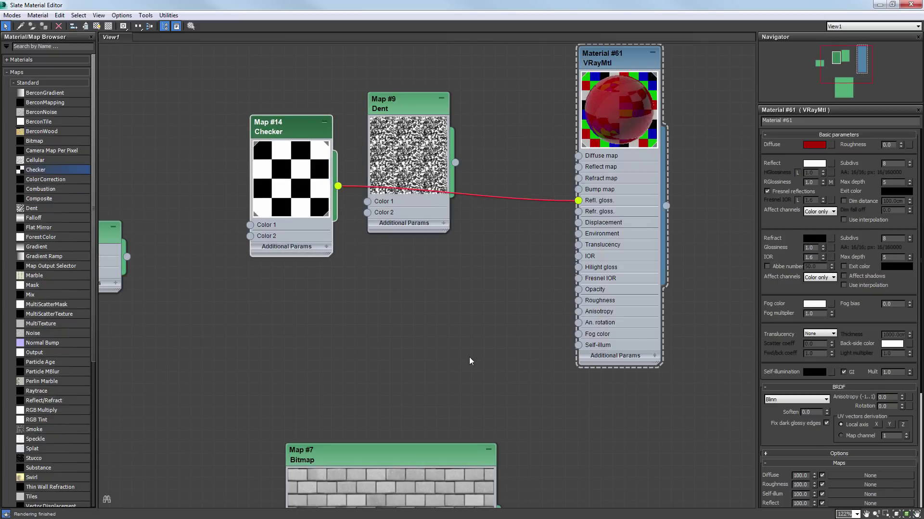
click(469, 357)
key(shift+q)
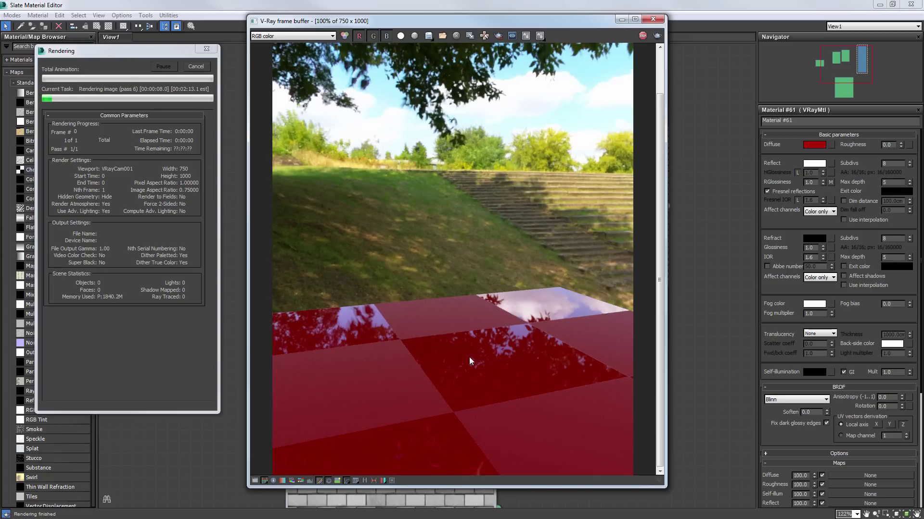
key(alt+F4)
- Arrange the Dent node above the Checker node with a clear gap between them
scroll(469, 361, down, 1)
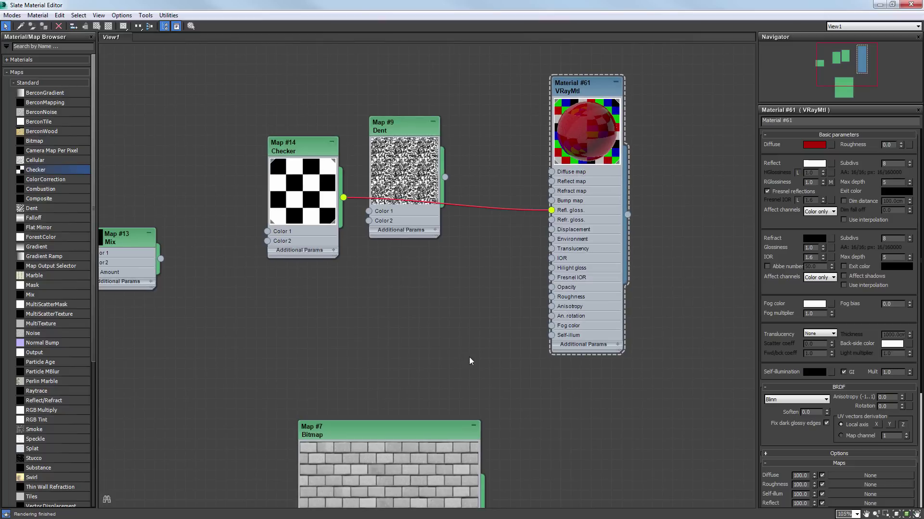
scroll(469, 361, down, 1)
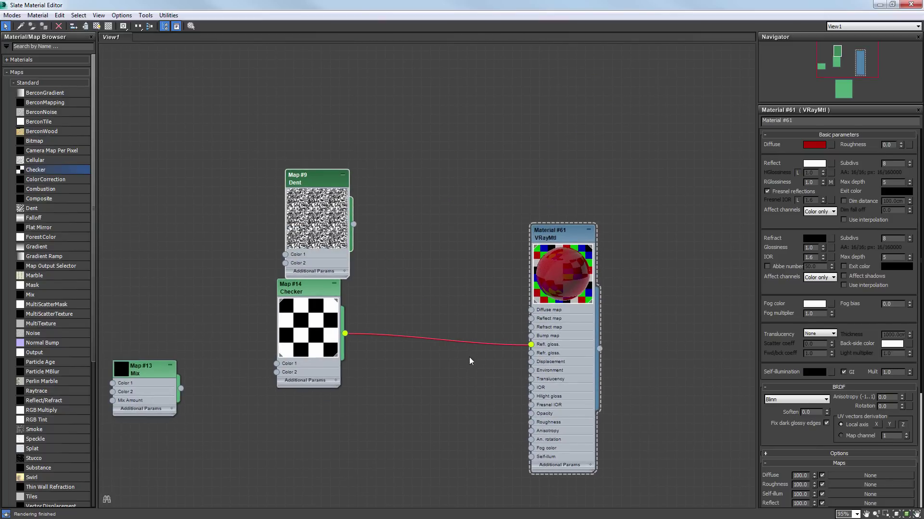
scroll(838, 312, down, 3)
scroll(838, 312, up, 3)
middle_drag(469, 357, 510, 275)
scroll(510, 275, down, 1)
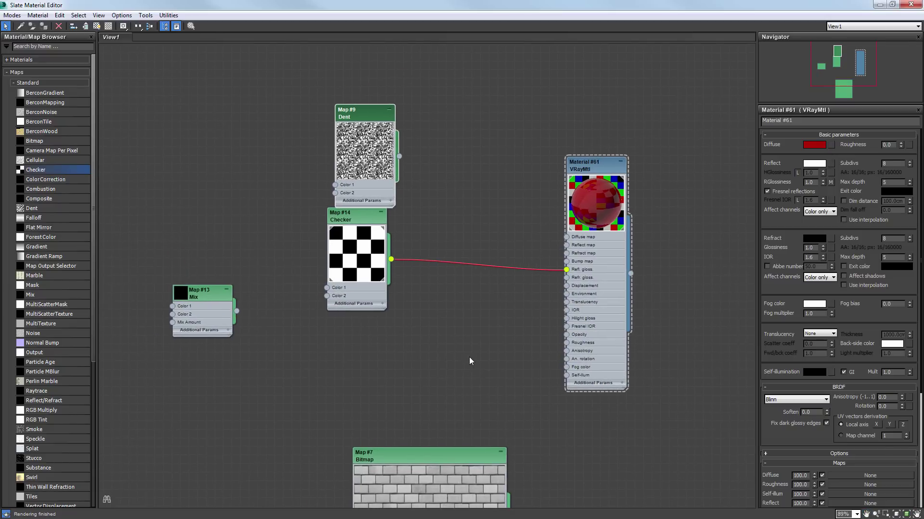
drag(357, 215, 356, 242)
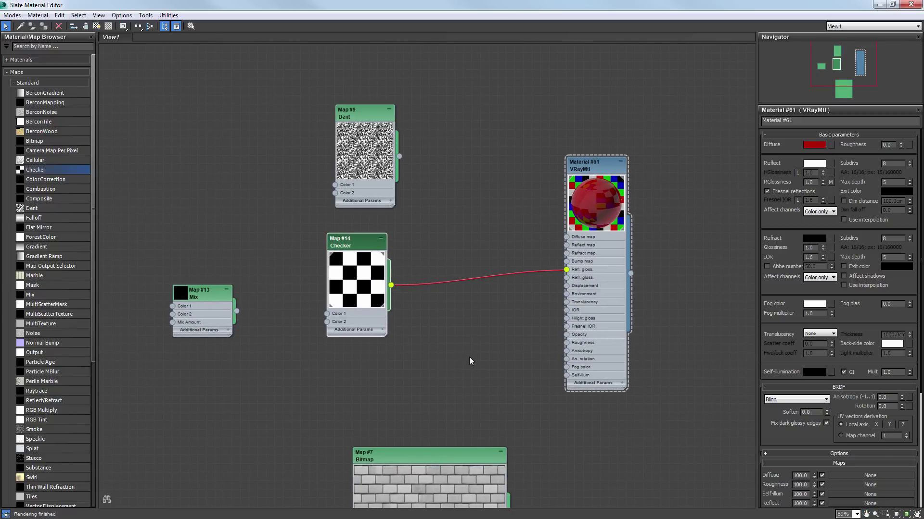
double_click(810, 182)
double_click(809, 182)
drag(357, 242, 373, 250)
scroll(343, 163, down, 2)
scroll(291, 298, up, 3)
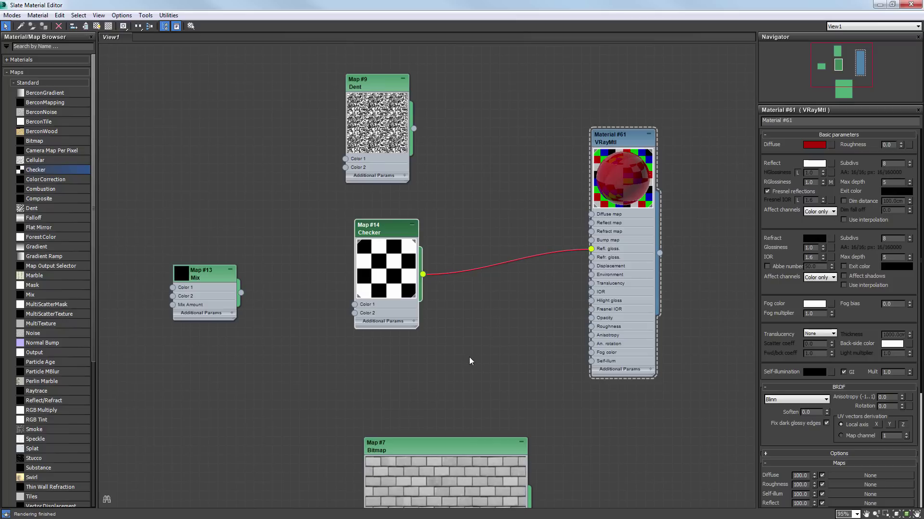
- Delete the unused Mix and Dent map nodes from the material graph
click(211, 272)
middle_drag(211, 279, 244, 329)
scroll(245, 329, down, 2)
key(Delete)
click(390, 154)
key(Delete)
- Move the brick Bitmap node up beside the Checker node, on the side away from the VRayMtl
scroll(469, 356, down, 2)
middle_drag(469, 445, 478, 357)
drag(458, 378, 236, 130)
scroll(333, 226, up, 4)
drag(187, 78, 323, 59)
scroll(323, 58, down, 2)
middle_drag(323, 58, 303, 132)
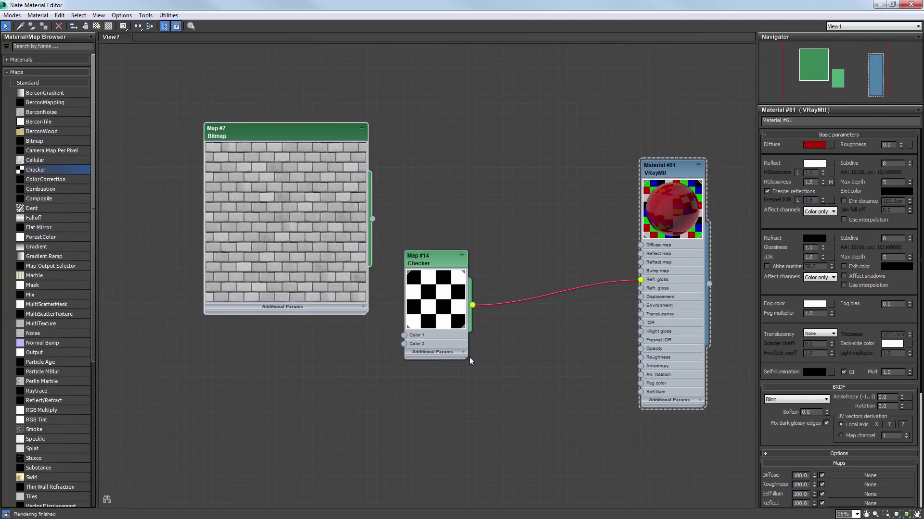
- Connect the brick bitmap to the Checker map's Color 2 input and render the floor
double_click(435, 260)
drag(435, 260, 473, 214)
scroll(464, 257, up, 4)
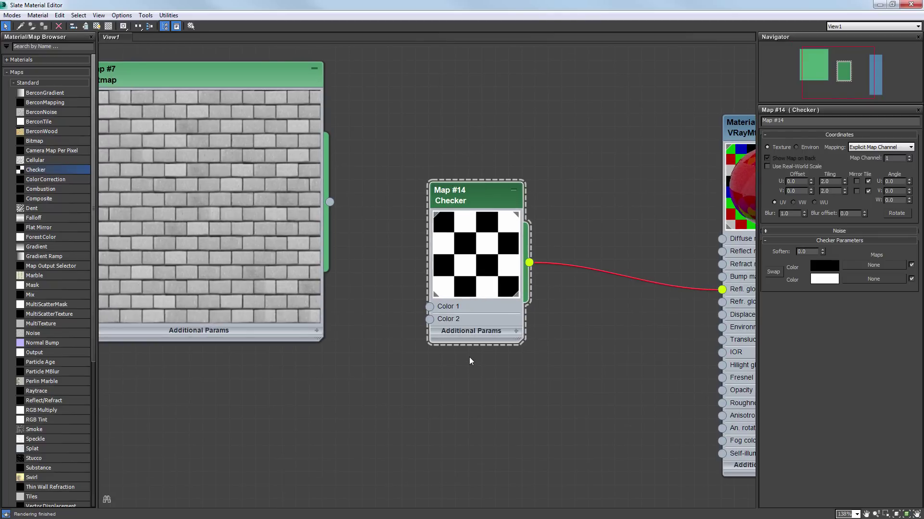
drag(329, 202, 755, 270)
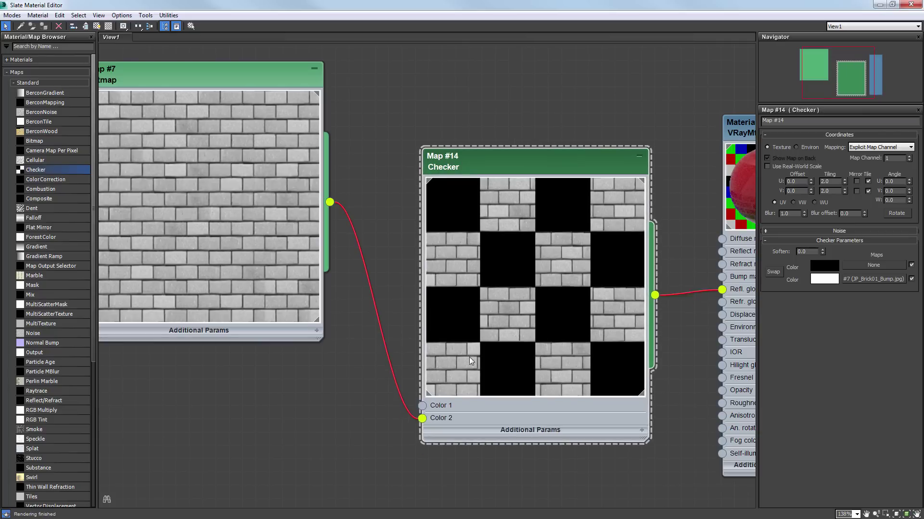
middle_drag(469, 361, 316, 389)
scroll(469, 360, down, 1)
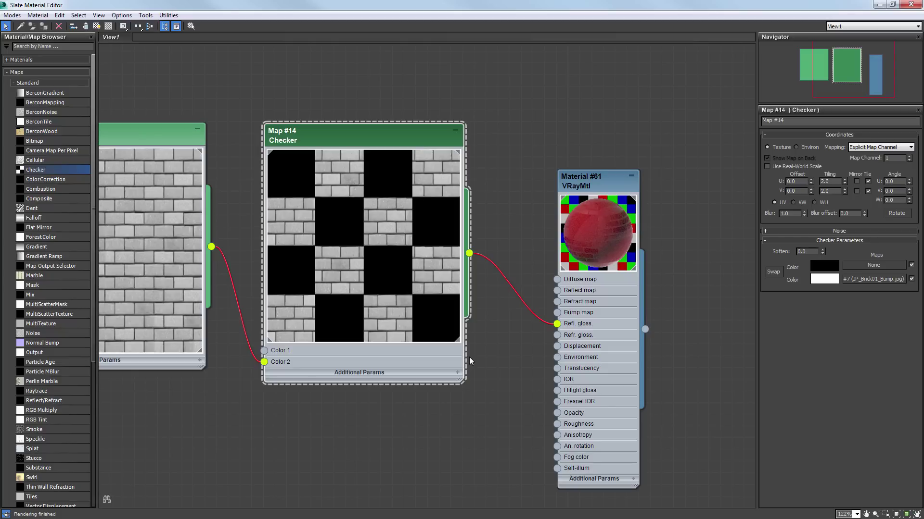
key(shift+q)
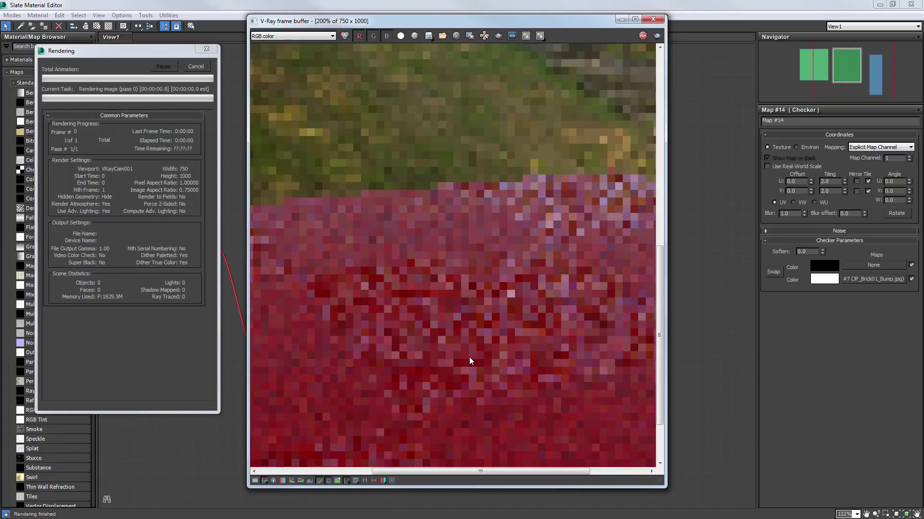
scroll(470, 361, down, 3)
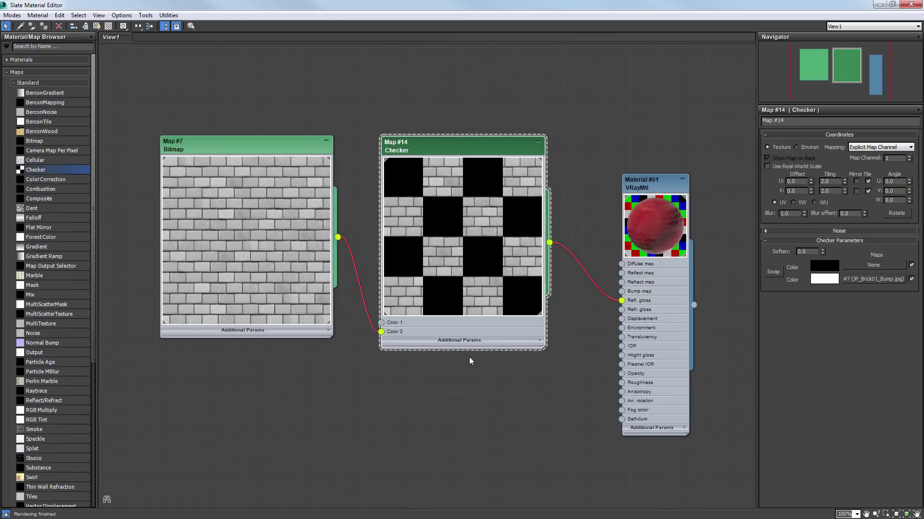
- Delete the brick Bitmap and Checker nodes, keeping only the VRayMtl in the material graph
key(ctrl+z)
key(ctrl+z)
key(ctrl+z)
key(ctrl+z)
key(ctrl+z)
key(ctrl+z)
key(ctrl+z)
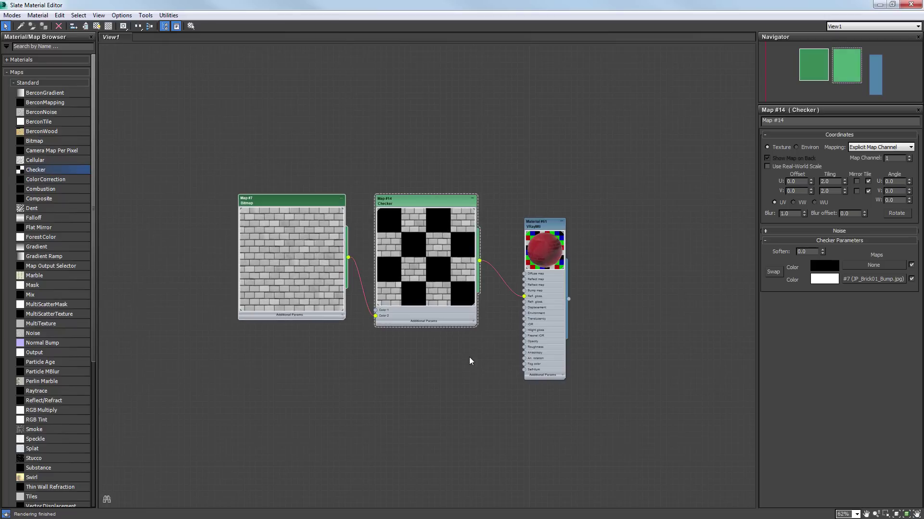
key(Delete)
key(z)
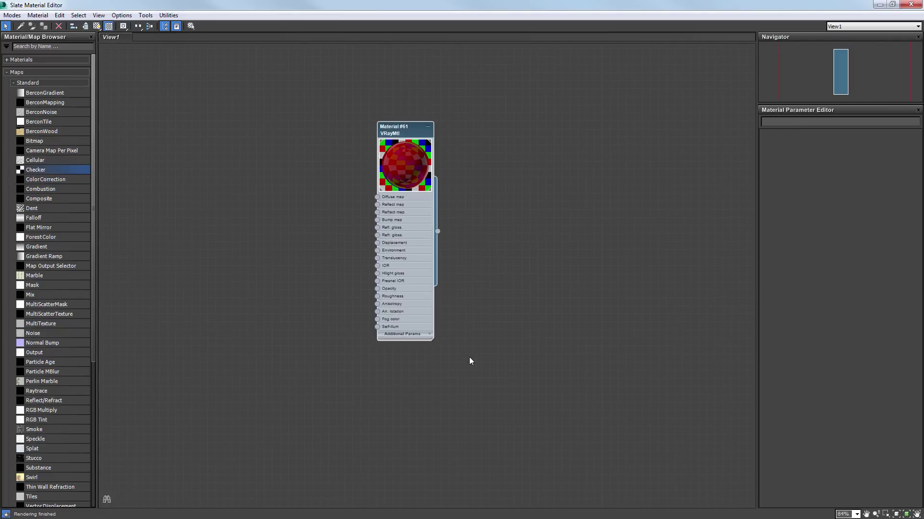
middle_drag(420, 361, 469, 356)
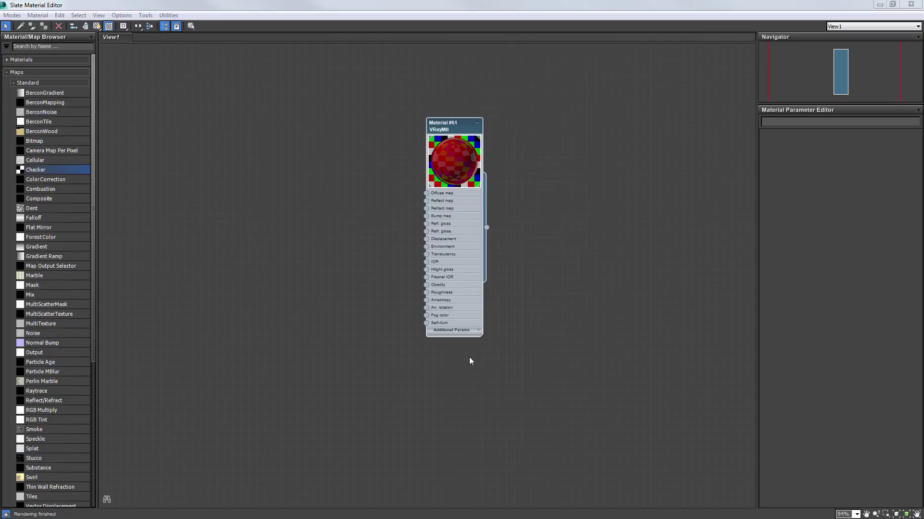
key(ctrl+z)
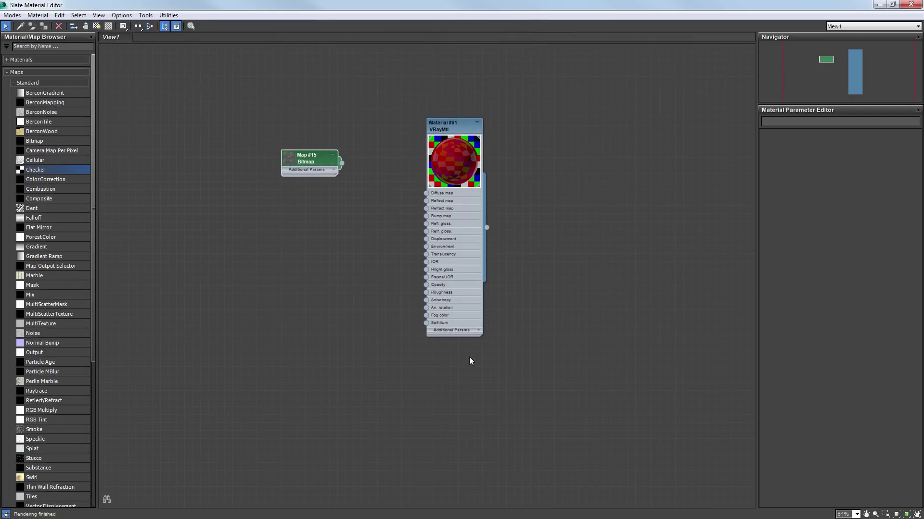
key(Up)
key(Up)
key(Up)
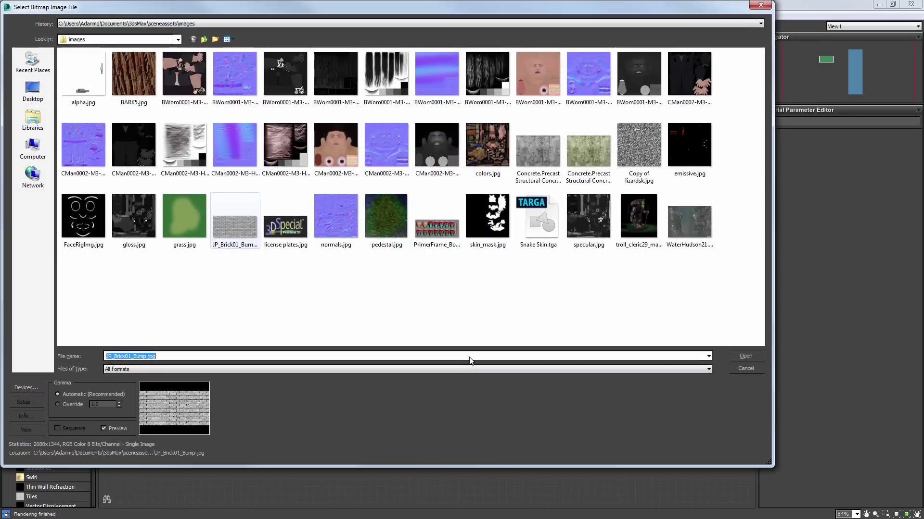
key(F4)
key(Escape)
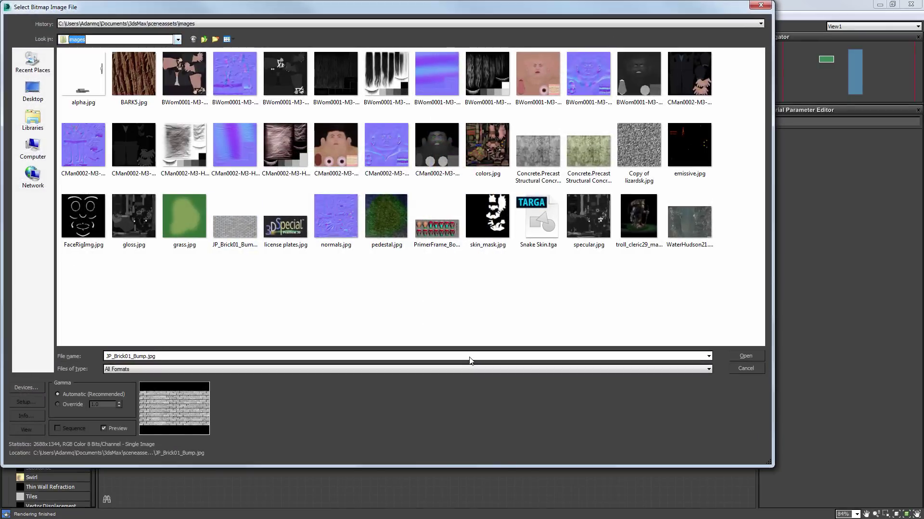
key(Return)
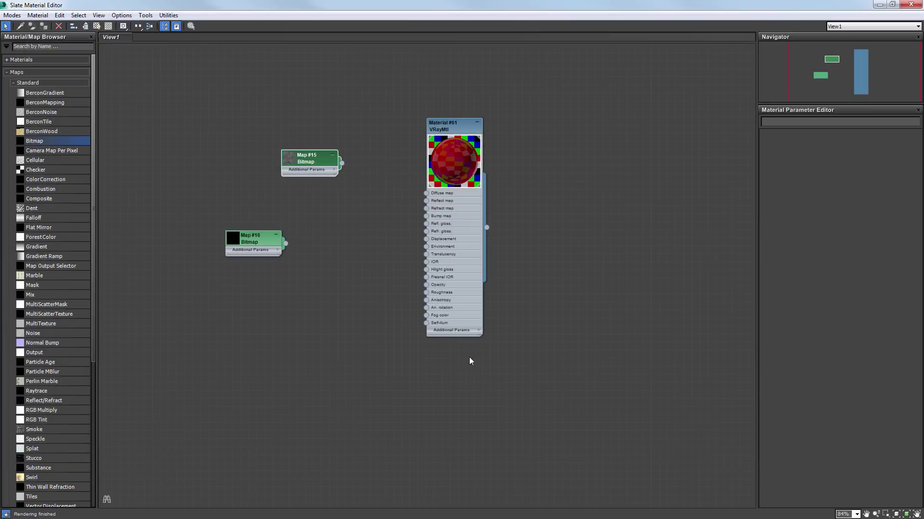
key(Delete)
key(Delete)
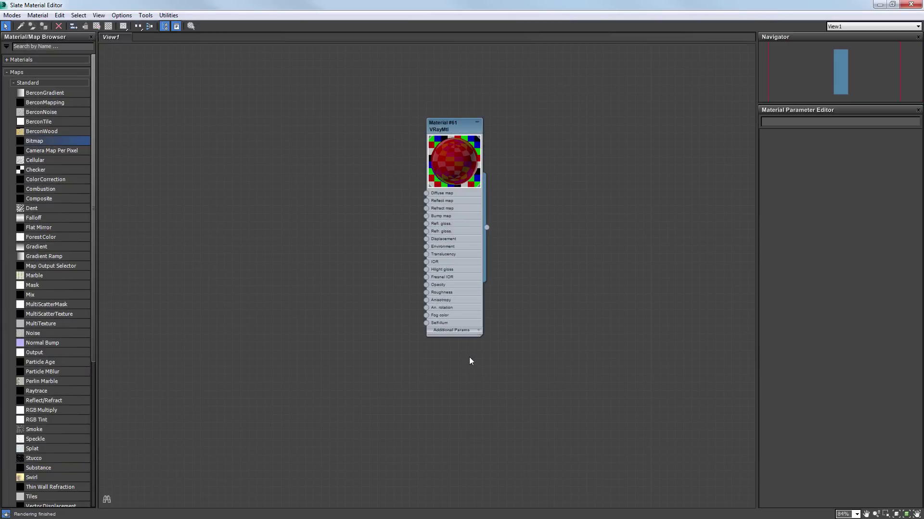
- Add a Mix map on the input side of the VRayMtl
drag(461, 333, 470, 357)
text(mix)
key(Return)
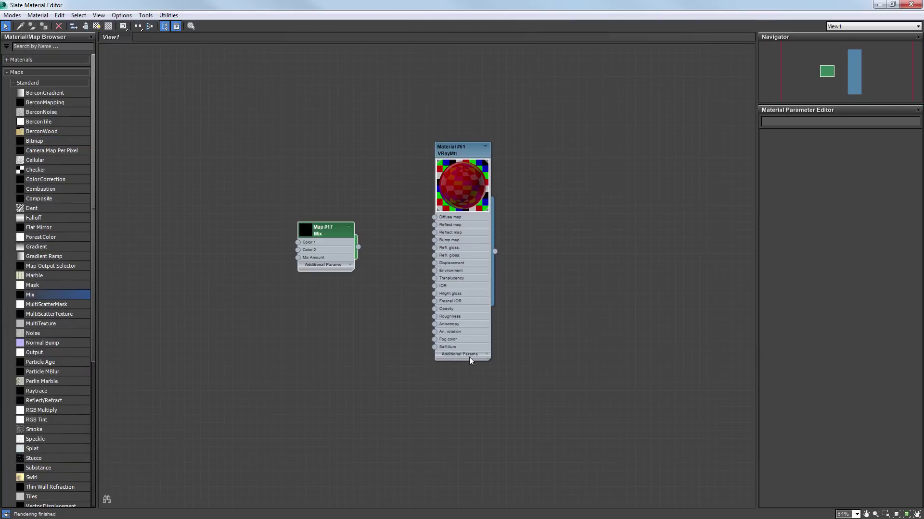
key(z)
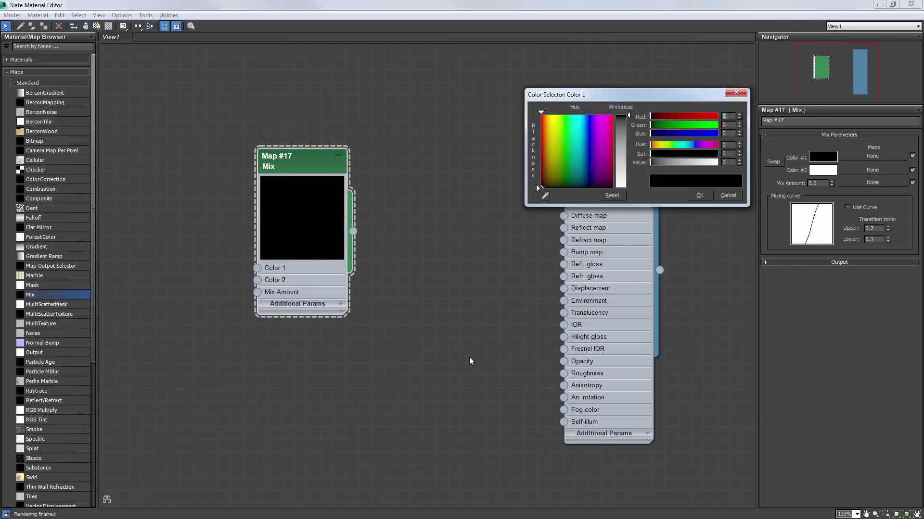
- Set the Mix map's Color 1 to red and its Color 2 to green
text(255)
key(Return)
click(823, 170)
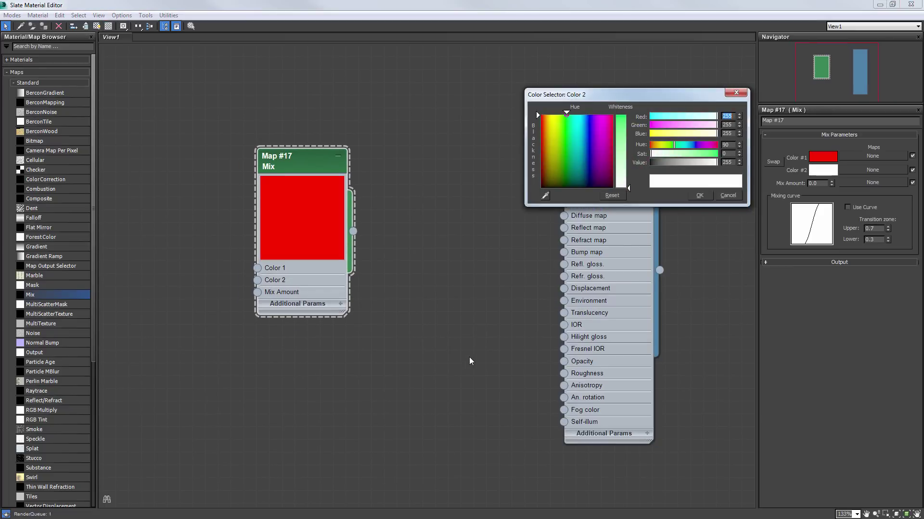
key(Return)
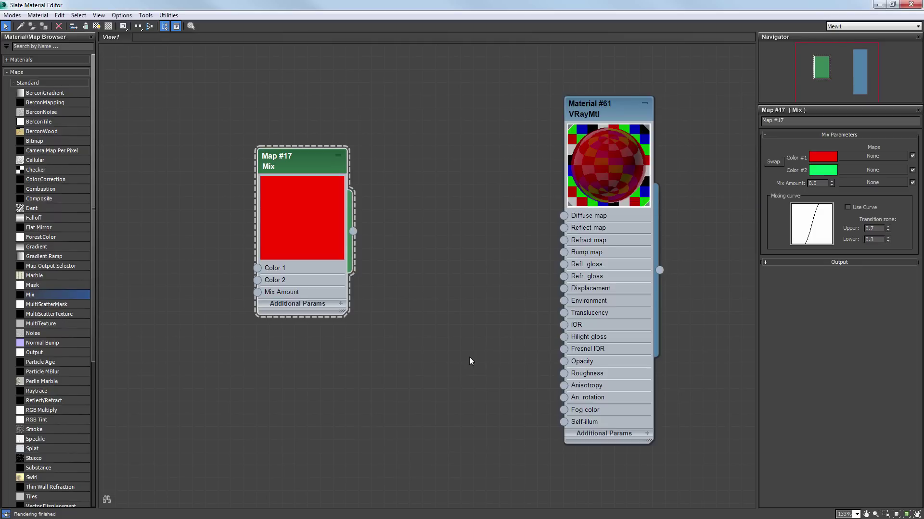
key(Return)
- Try a Mix Amount of 50 on the Mix map and return it to 0
text(50)
key(Return)
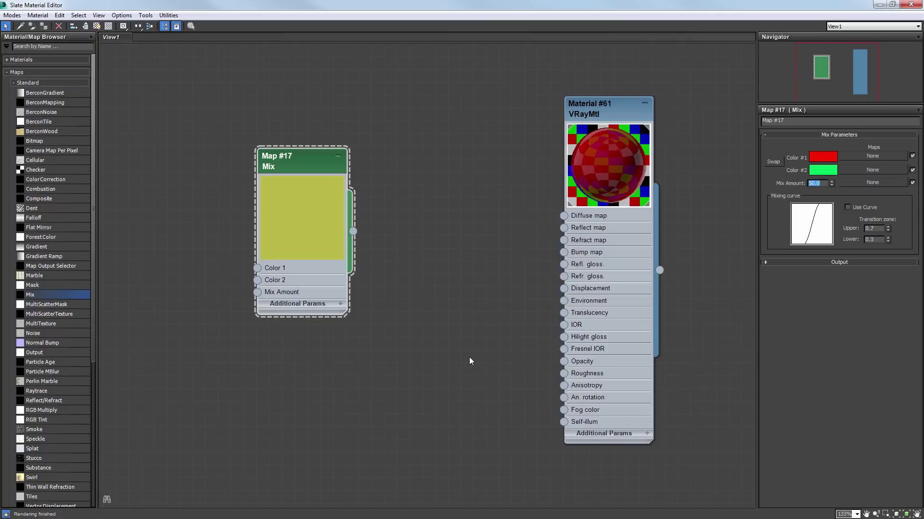
text(0)
key(Return)
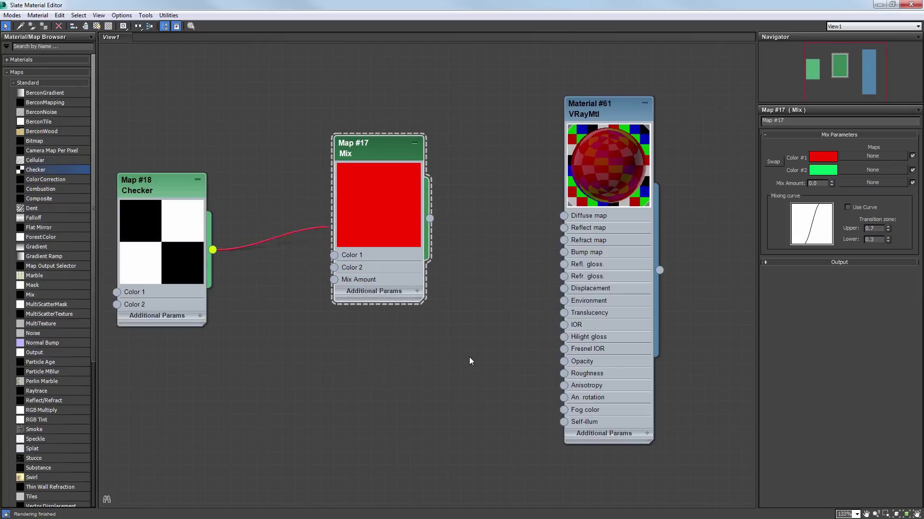
- Connect the Checker to the Mix map's Mix Amount input, and undo back to a graph without the Checker
drag(329, 227, 334, 280)
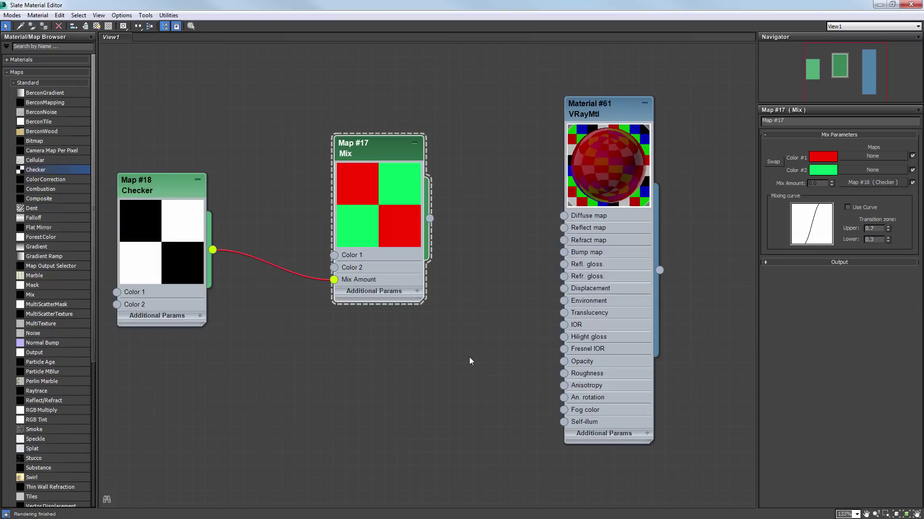
key(ctrl+z)
key(ctrl+z)
key(ctrl+z)
key(ctrl+z)
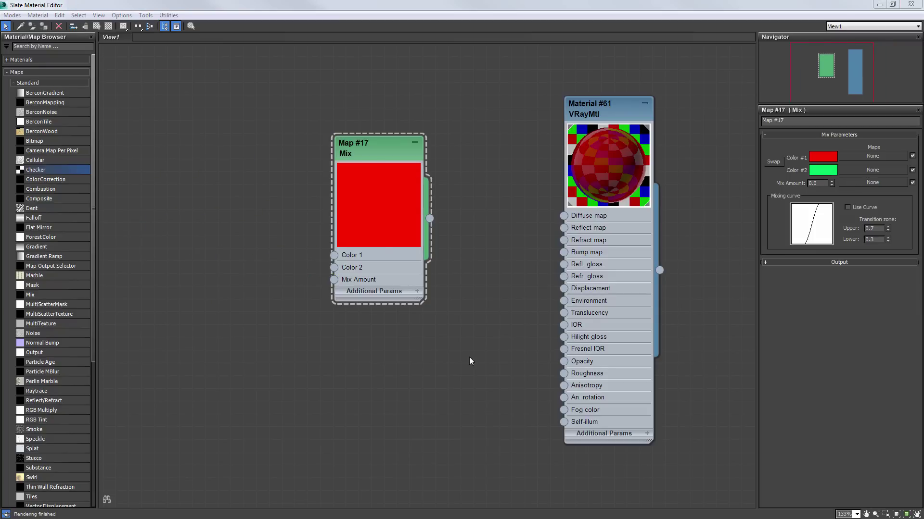
key(ctrl+z)
key(ctrl+z)
key(ctrl+z)
key(ctrl+z)
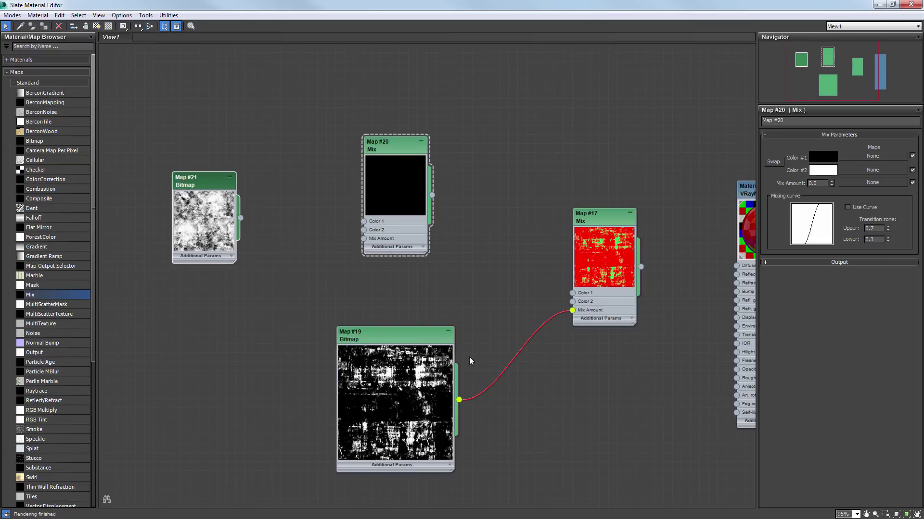
- Set the new, still black Mix map's Color 1 to red and its Color 2 to bright green
scroll(215, 194, up, 4)
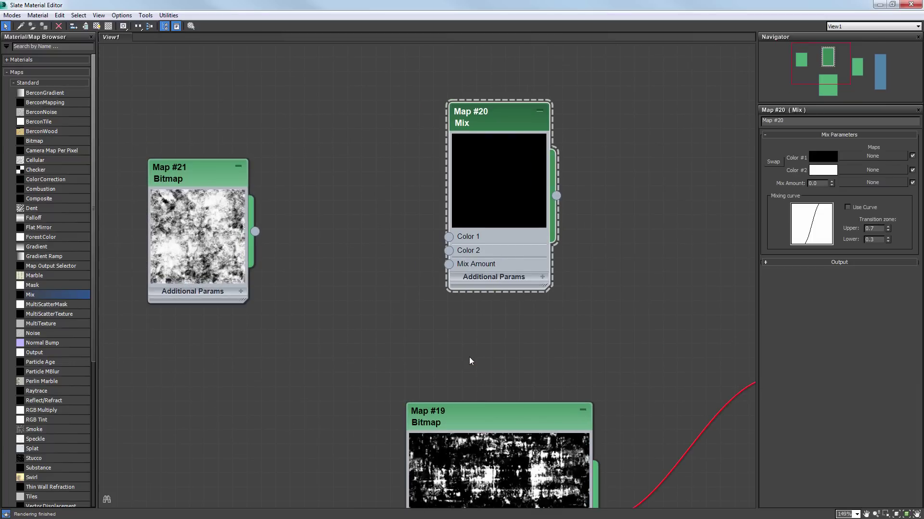
click(823, 156)
click(541, 116)
key(Return)
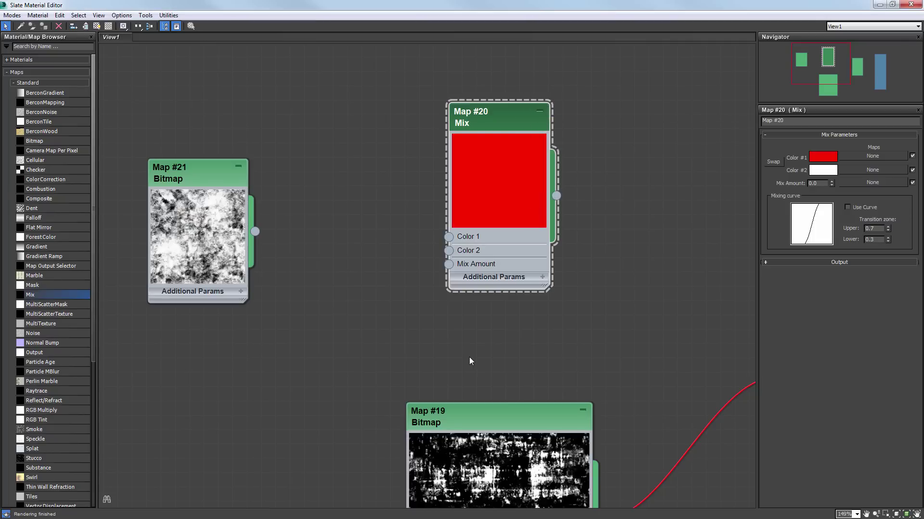
click(822, 170)
drag(571, 116, 564, 135)
drag(628, 188, 628, 116)
click(699, 195)
- Connect the dirt bitmap to the new Mix map's Mix Amount input and rearrange the two nodes
middle_drag(626, 288, 534, 291)
drag(164, 235, 357, 267)
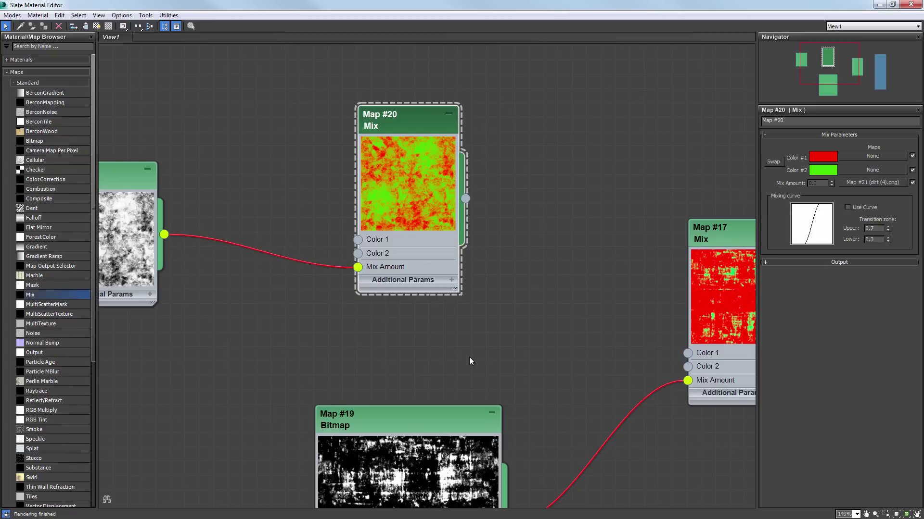
scroll(476, 292, down, 2)
drag(416, 139, 430, 100)
drag(144, 188, 224, 214)
- Disconnect the black-and-white scratch bitmap from the first Mix map's Mix Amount and open that Mix map's parameters
middle_drag(469, 361, 312, 341)
drag(515, 357, 469, 361)
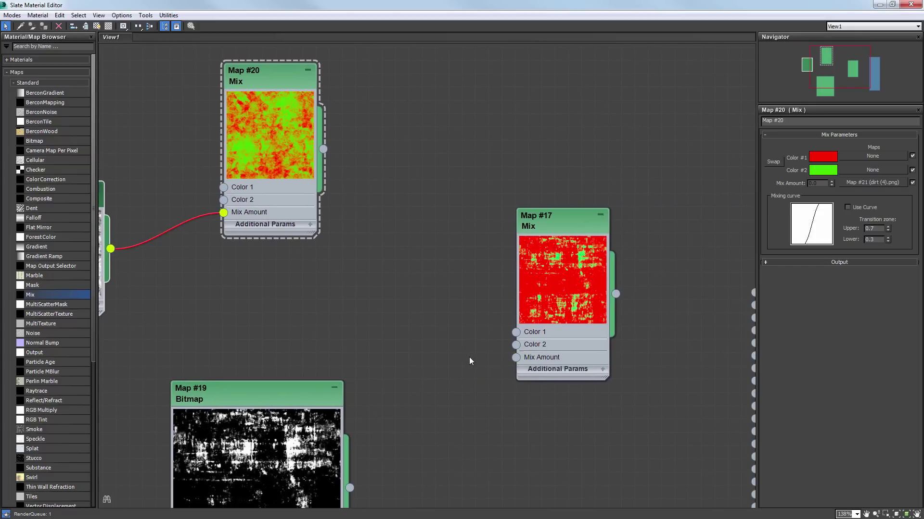
double_click(558, 221)
middle_drag(469, 361, 466, 351)
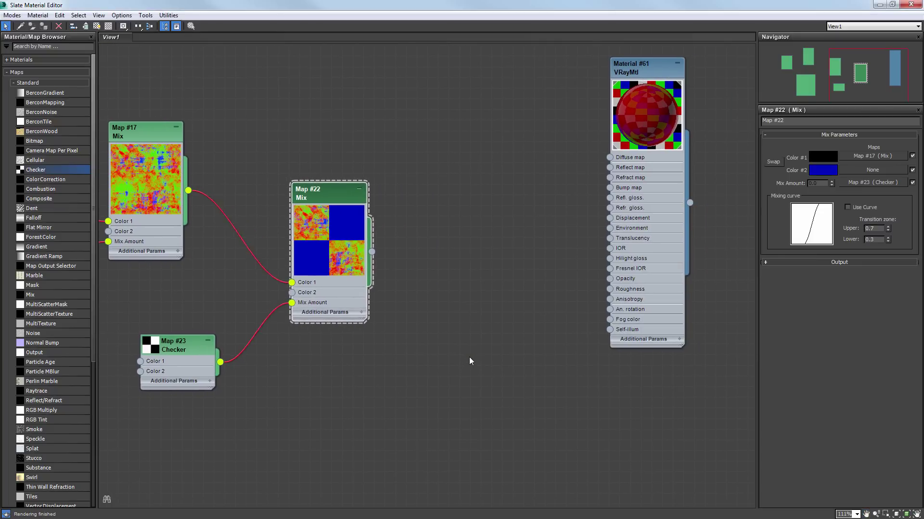
- Delete all the Mix, Bitmap and Checker nodes, keeping only the VRayMtl
scroll(469, 360, down, 2)
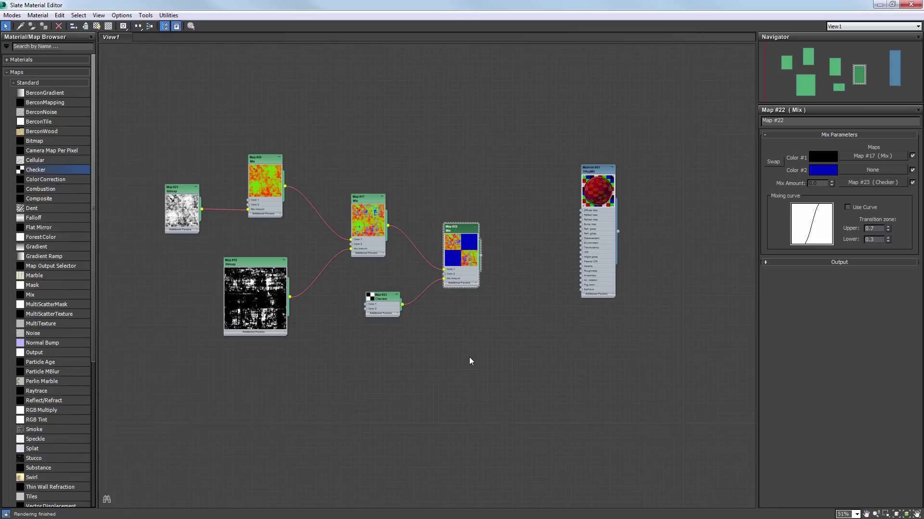
mouse_move(157, 103)
mouse_down()
mouse_move(513, 357)
mouse_move(509, 383)
mouse_move(483, 388)
mouse_up()
key(Delete)
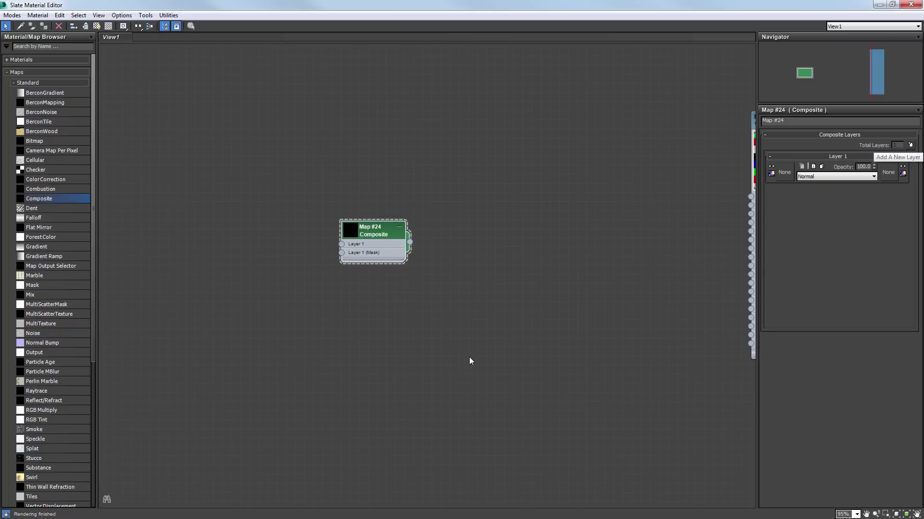
- Add four layers to the Composite map for a total of five, and move its node closer to the VRayMtl
click(909, 144)
click(909, 144)
click(910, 144)
click(910, 145)
drag(373, 230, 446, 203)
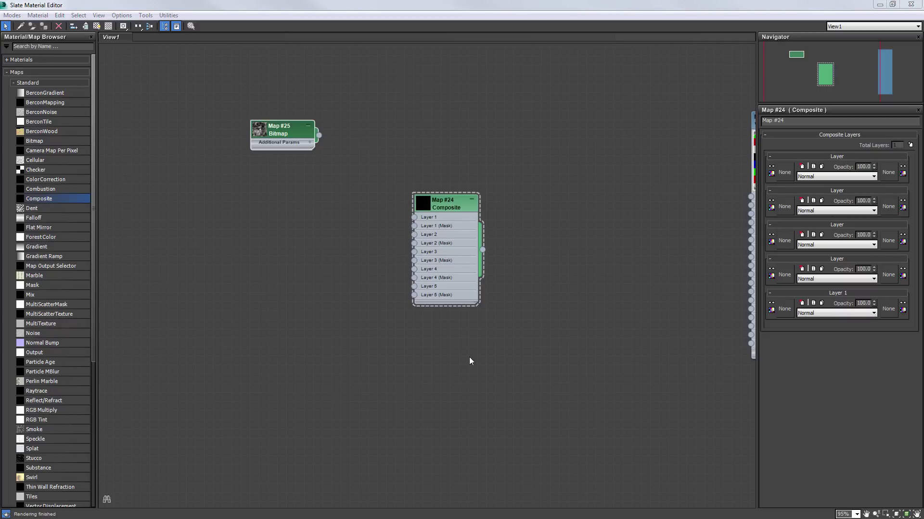
- Enlarge the reddish bitmap's preview, connect it to the Composite map's Layer 1, and reposition its node
double_click(223, 240)
mouse_move(248, 247)
mouse_down()
mouse_move(218, 224)
mouse_move(256, 209)
mouse_up()
scroll(256, 209, up, 2)
scroll(296, 240, up, 1)
drag(297, 248, 470, 216)
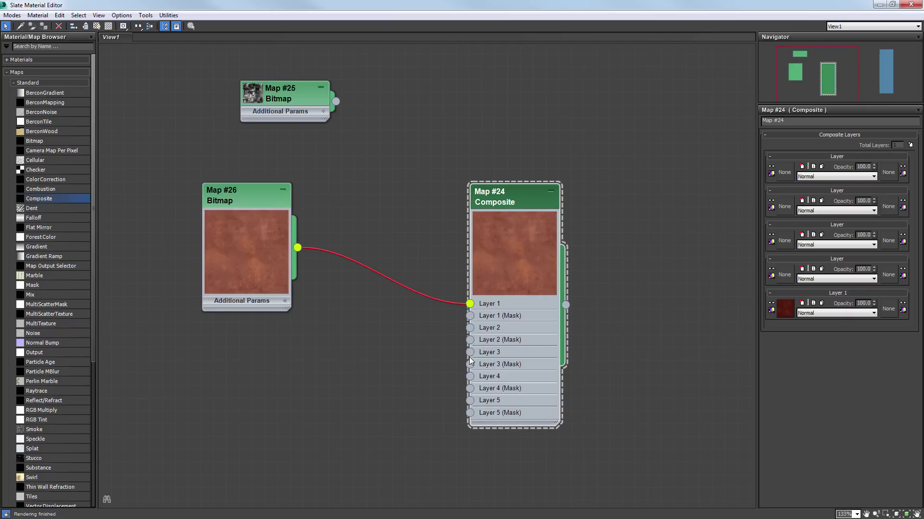
mouse_move(246, 195)
mouse_down()
mouse_move(246, 215)
mouse_move(233, 182)
mouse_up()
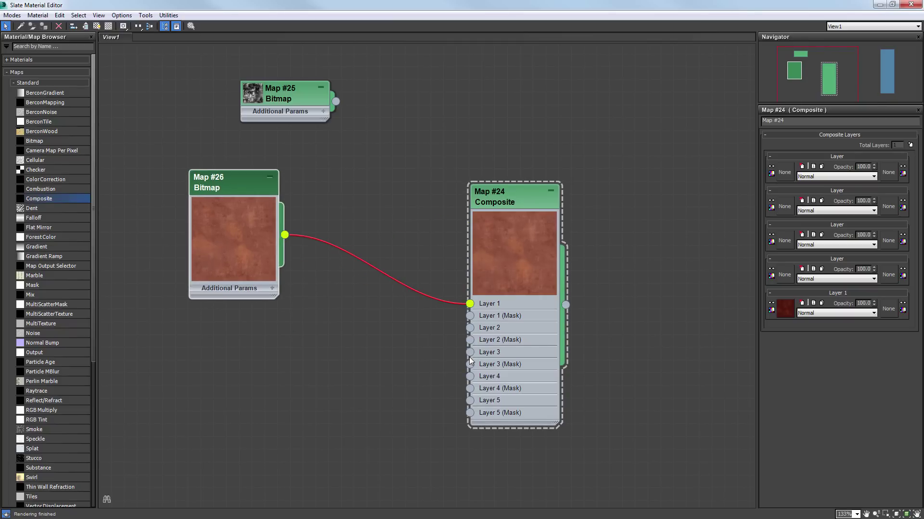
- Enlarge the brown stained bitmap's preview, connect it to the Composite map's Layer 2, and align it under the reddish bitmap
double_click(175, 348)
drag(212, 346, 237, 345)
middle_drag(237, 345, 217, 324)
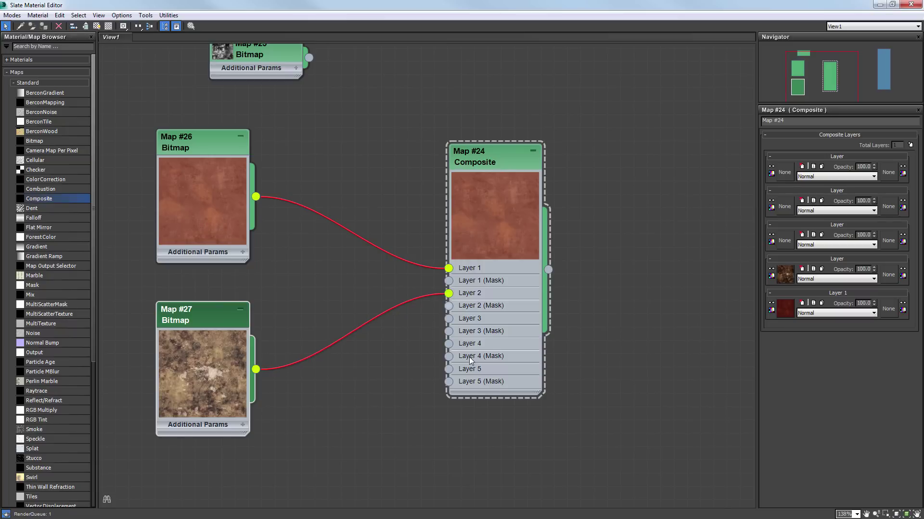
click(469, 357)
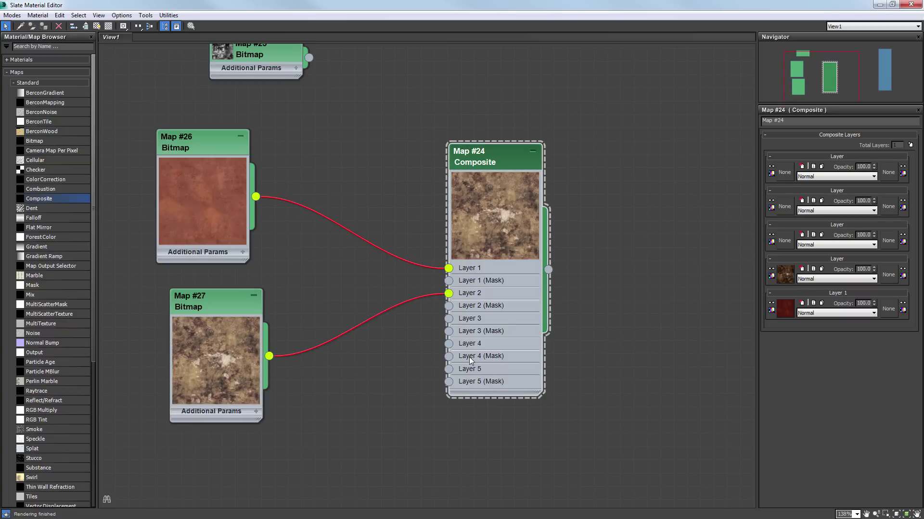
key(ctrl+z)
key(ctrl+z)
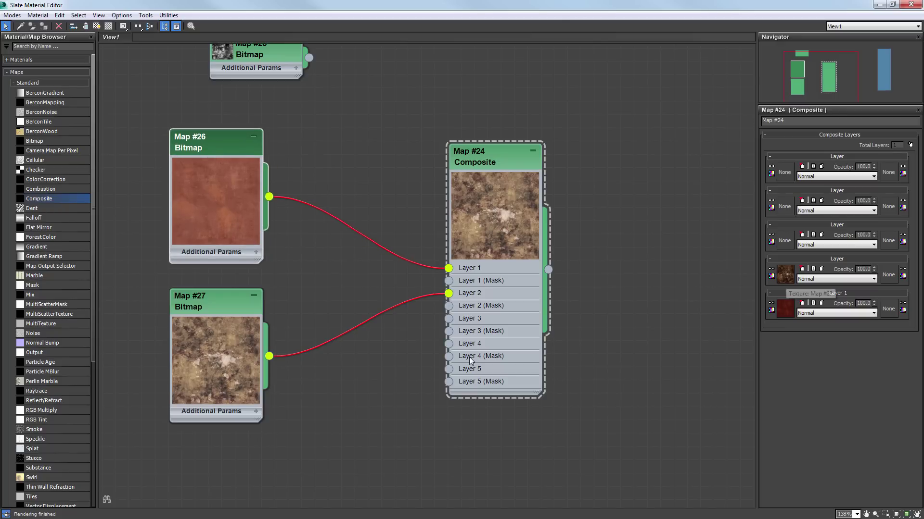
- Try Layer 2's blending modes one after another, including Addition, Linear Burn and Color Dodge, and restore Normal
click(835, 279)
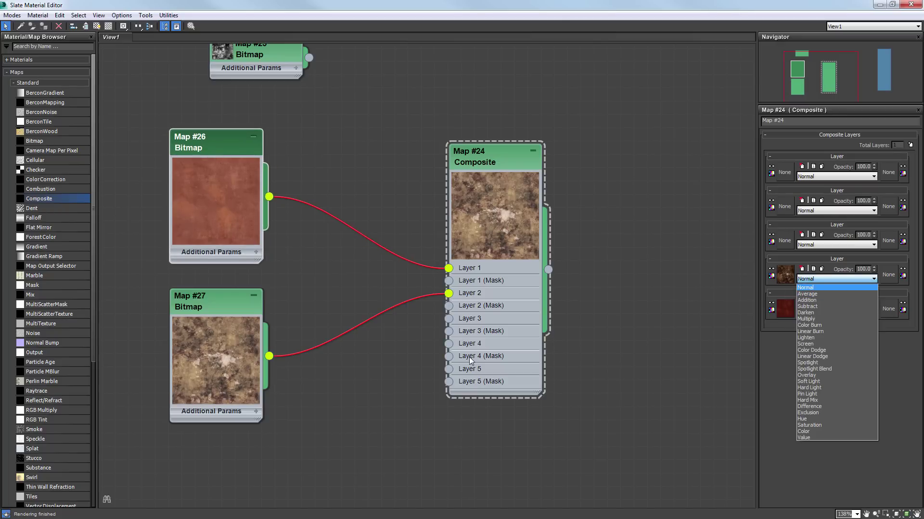
key(Return)
key(Down)
key(Down)
key(Down)
key(Down)
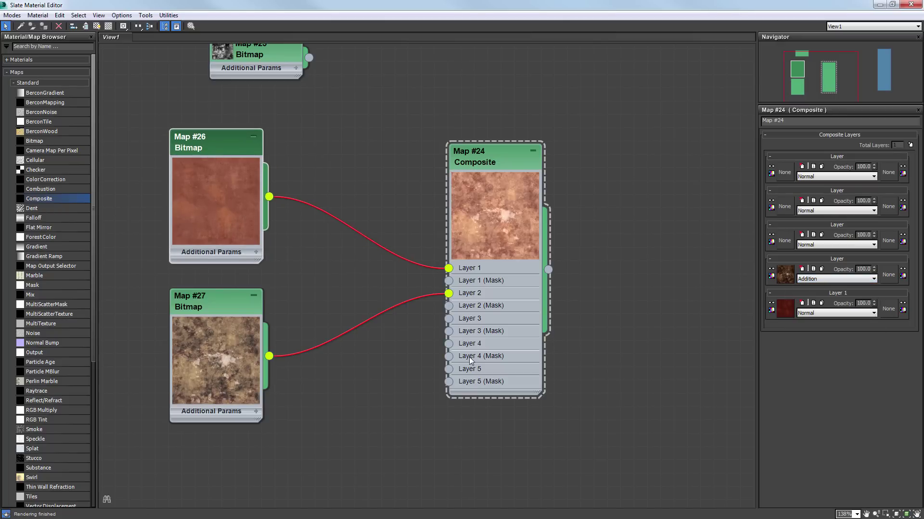
key(Down)
key(Down)
key(Down)
key(Down)
key(Down)
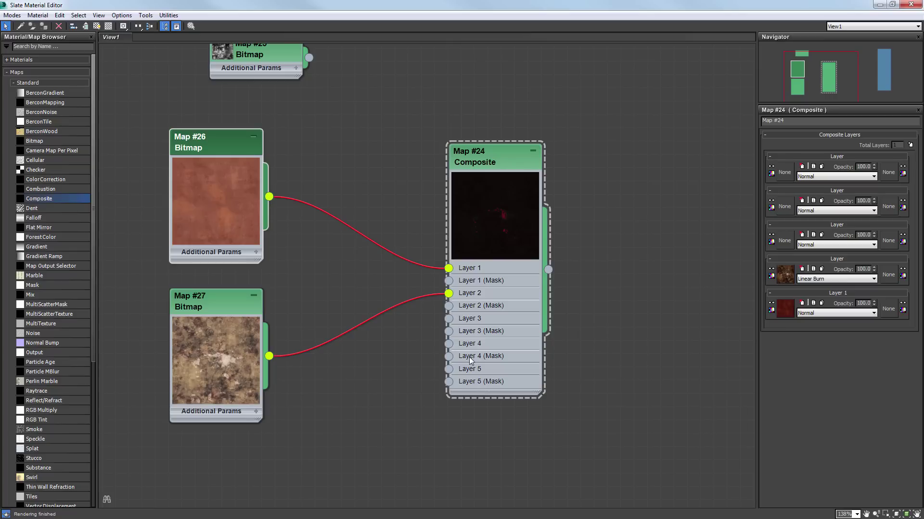
key(alt+Down)
key(Home)
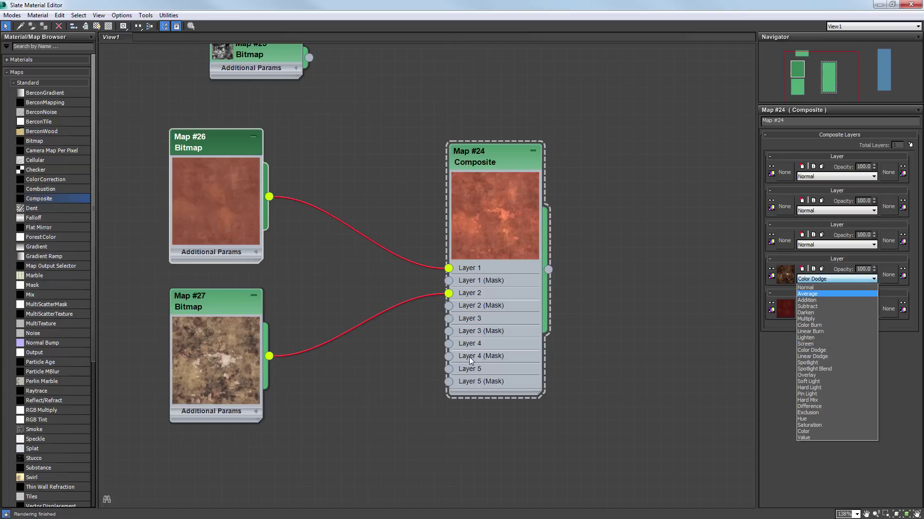
key(Return)
- Move the unconnected grunge Bitmap node below the two connected bitmaps
scroll(469, 357, down, 2)
scroll(469, 357, up, 2)
middle_drag(469, 357, 493, 397)
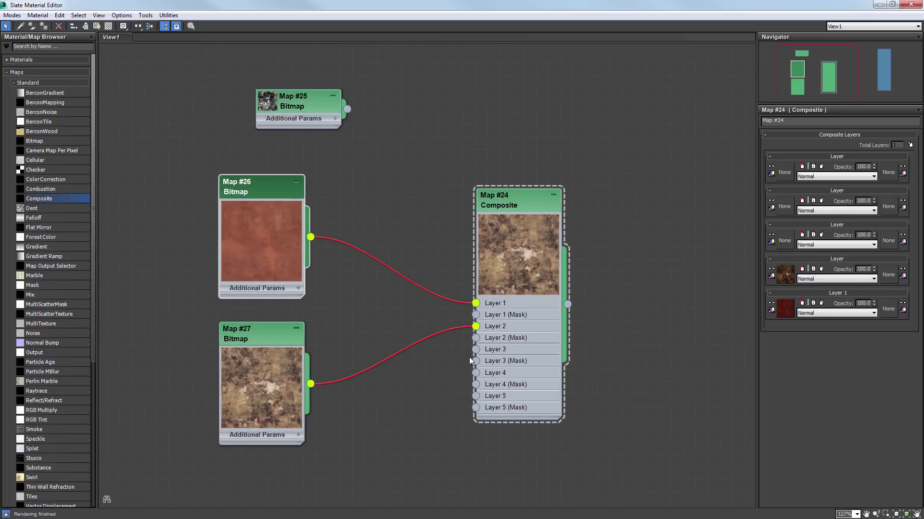
drag(297, 99, 274, 478)
middle_drag(469, 357, 506, 194)
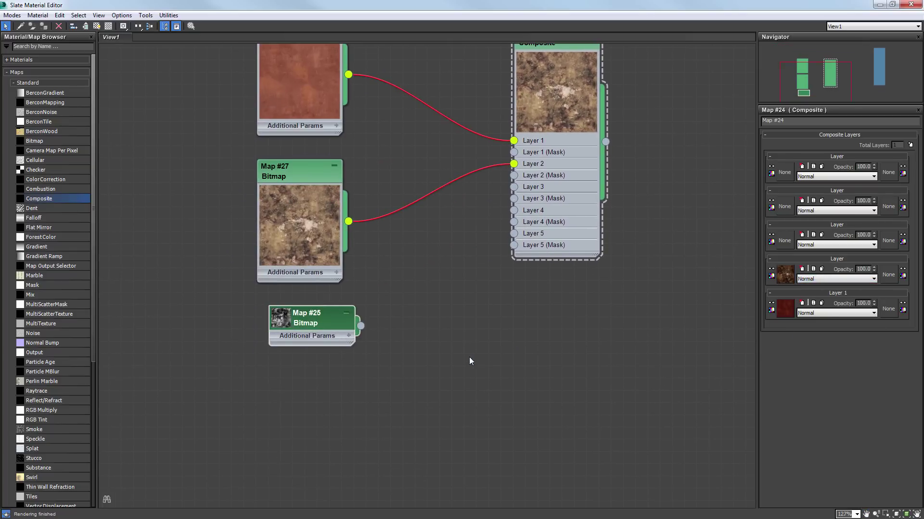
- Connect the grunge bitmap to the Composite map's Layer 2 (Mask) input and enlarge its preview
scroll(469, 357, up, 1)
middle_drag(469, 356, 443, 395)
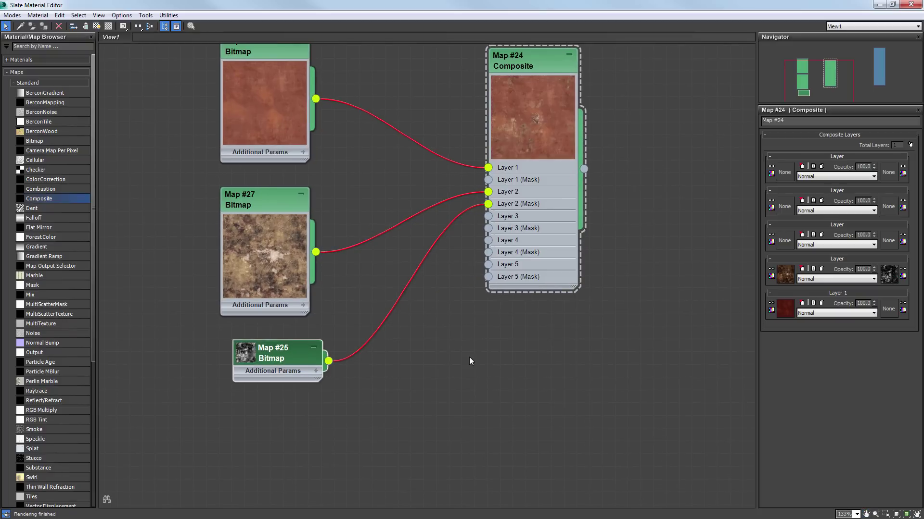
double_click(245, 353)
scroll(469, 357, down, 4)
drag(297, 339, 292, 344)
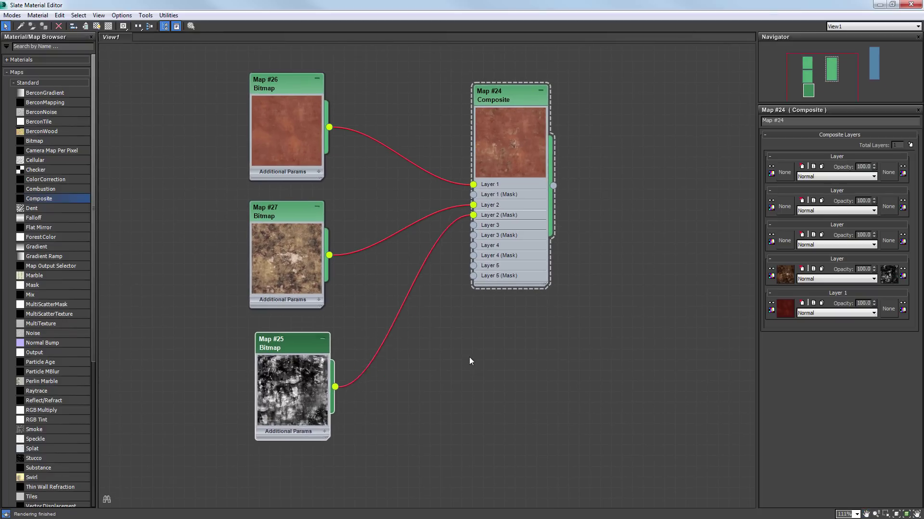
- Undo the grunge mask connection and the grunge Bitmap node itself
key(ctrl+z)
key(ctrl+z)
key(ctrl+z)
key(ctrl+z)
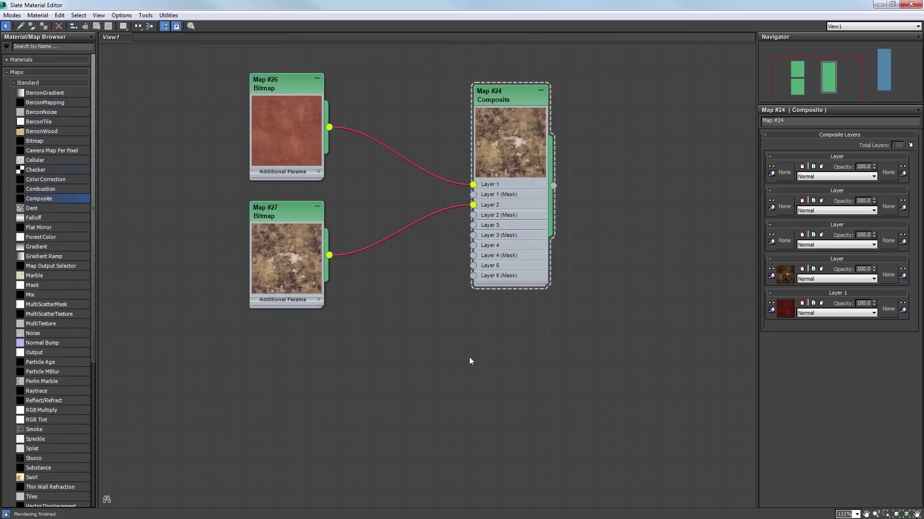
- Add a Checker map below the bitmaps, connect it to Layer 2 (Mask), and space out the Checker and Composite nodes
drag(35, 170, 249, 330)
mouse_move(329, 357)
mouse_down()
mouse_move(463, 289)
mouse_move(474, 216)
mouse_up()
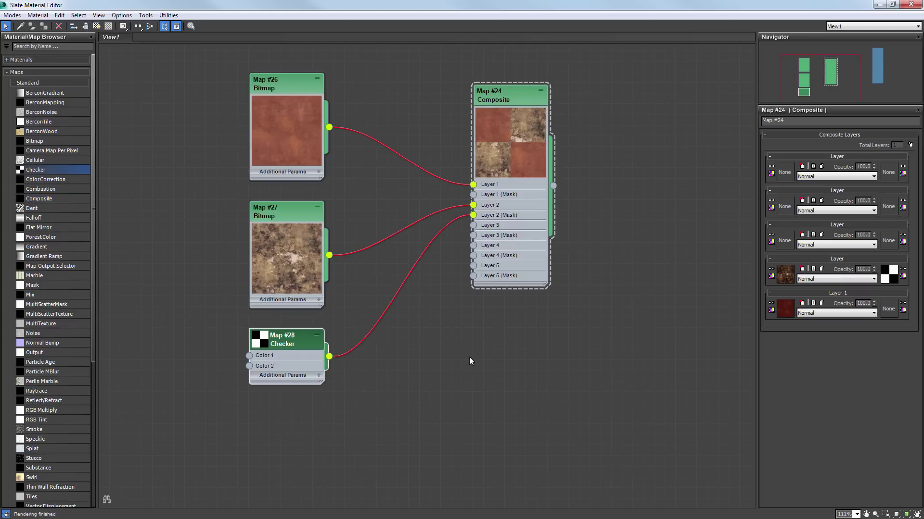
drag(510, 95, 574, 94)
drag(291, 339, 291, 329)
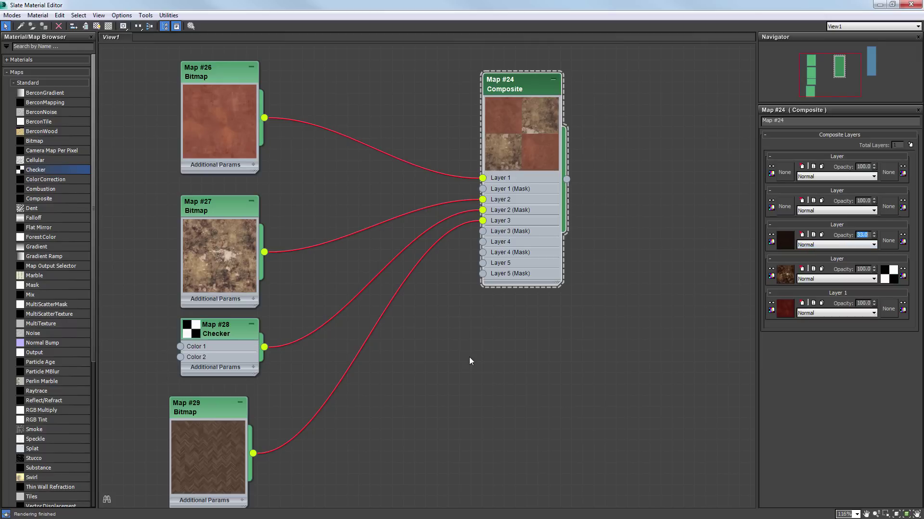
- Set the Composite map's Layer 3 opacity to 50 and its blending mode to Multiply
text(50)
key(Return)
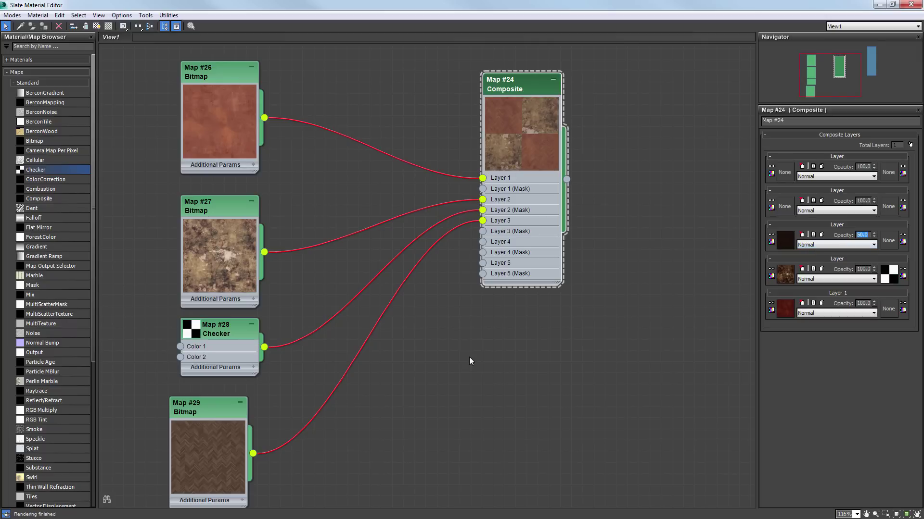
key(Tab)
key(alt+Down)
key(Down)
key(Down)
key(Down)
key(Down)
key(Down)
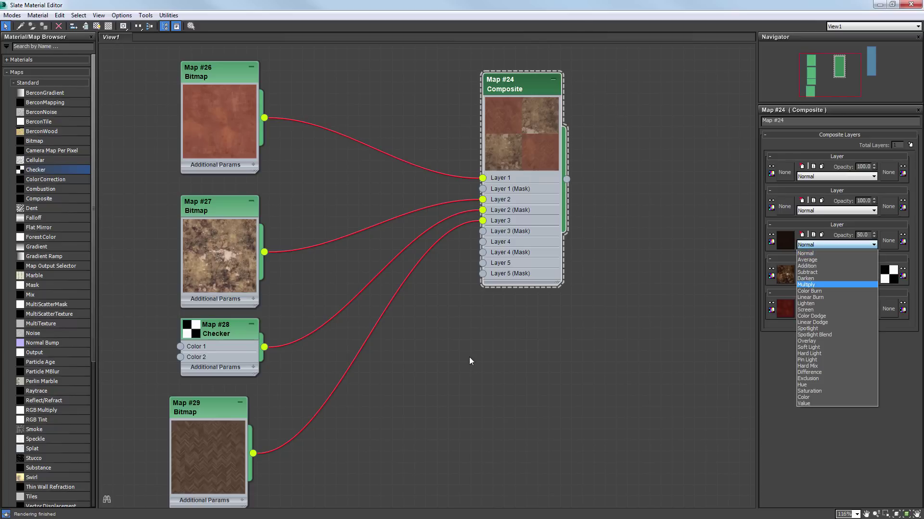
key(Return)
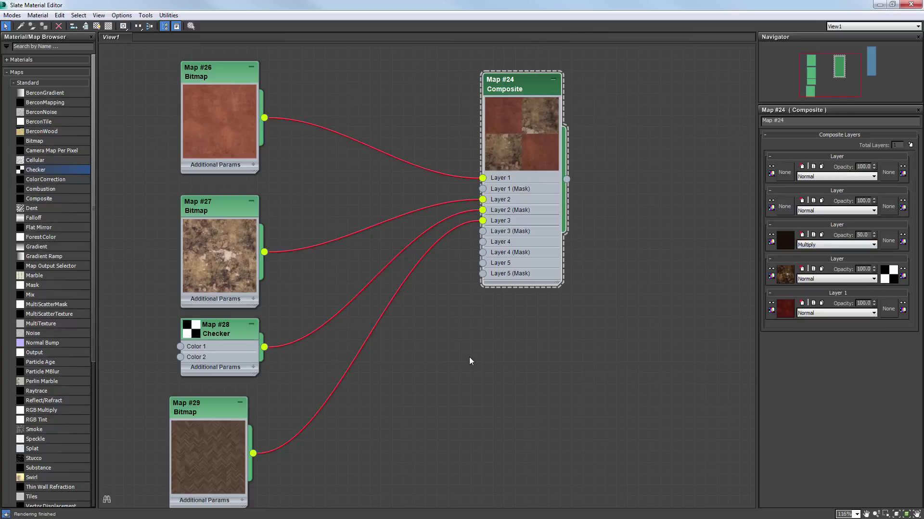
- Enlarge the Composite node's preview and set the Layer 3 opacity to 75
drag(558, 283, 693, 417)
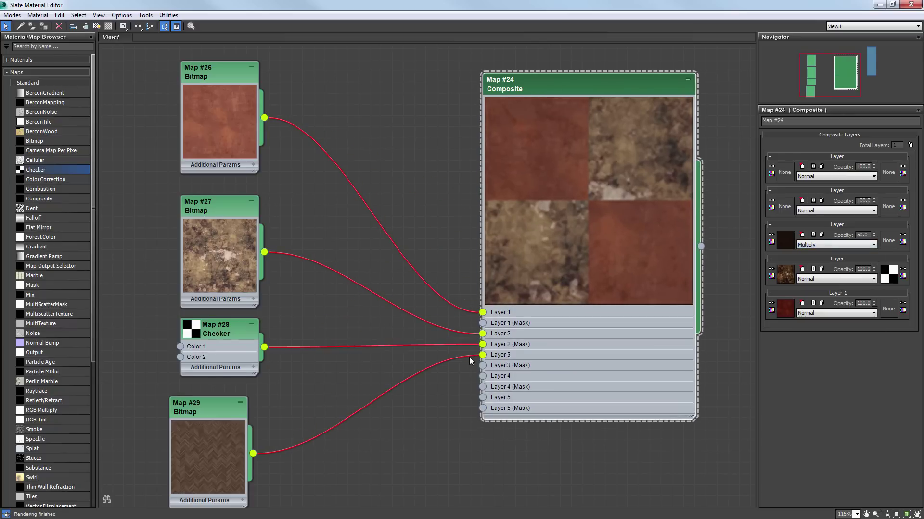
middle_drag(693, 417, 546, 413)
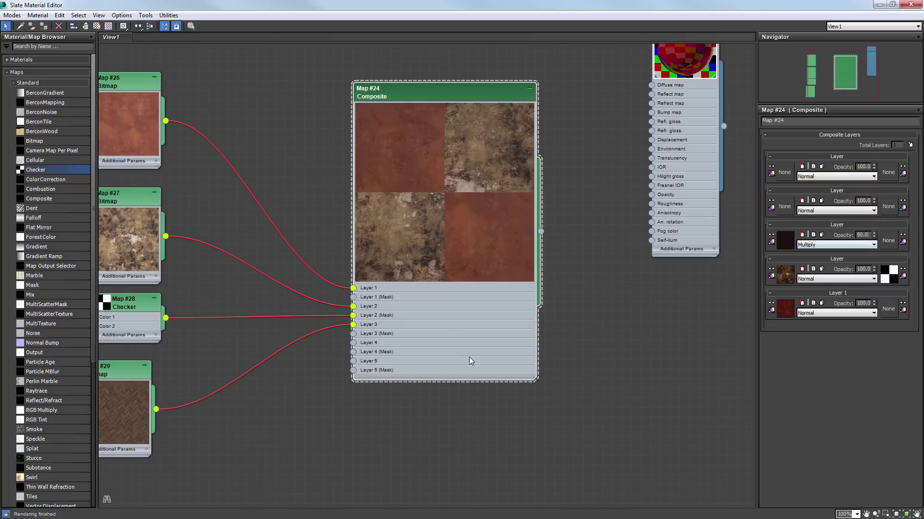
text(75)
key(Return)
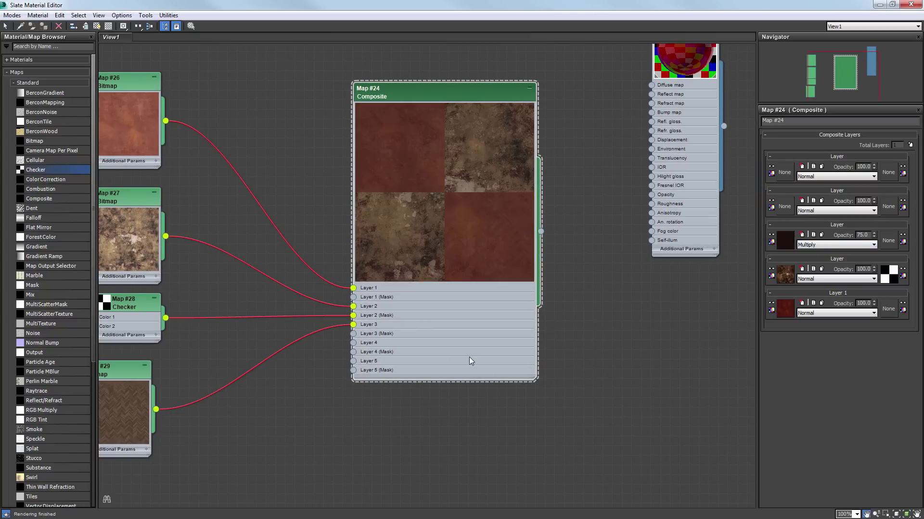
- Connect the Composite map to the VRayMtl's Diffuse map input, and reposition the material and the red bitmap node
key(z)
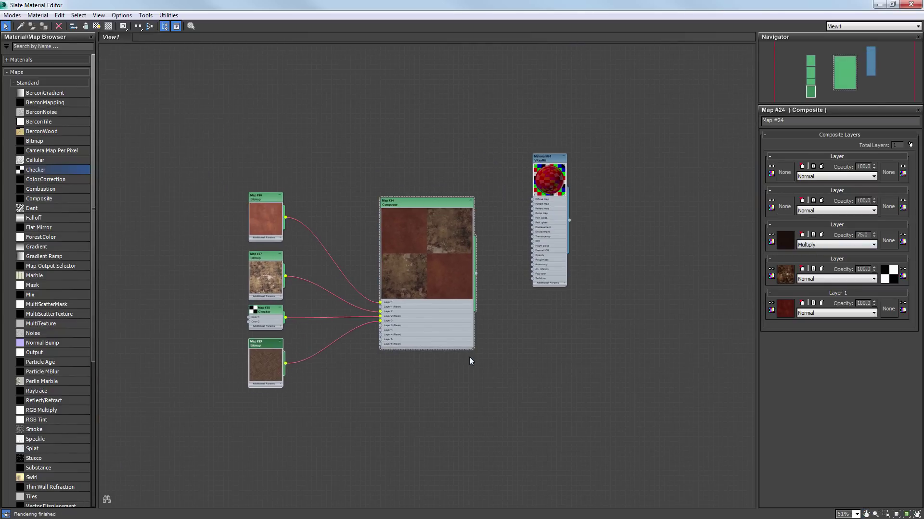
scroll(469, 357, up, 3)
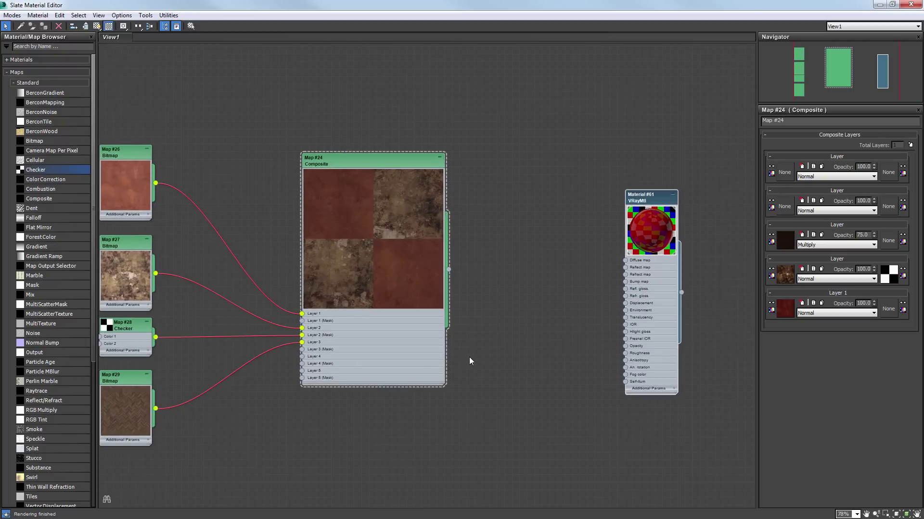
drag(448, 269, 625, 260)
drag(649, 198, 622, 228)
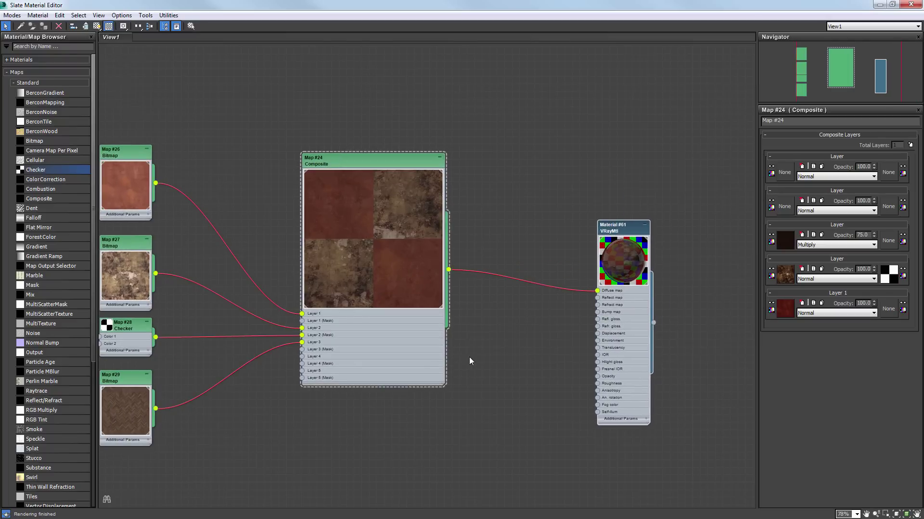
key(z)
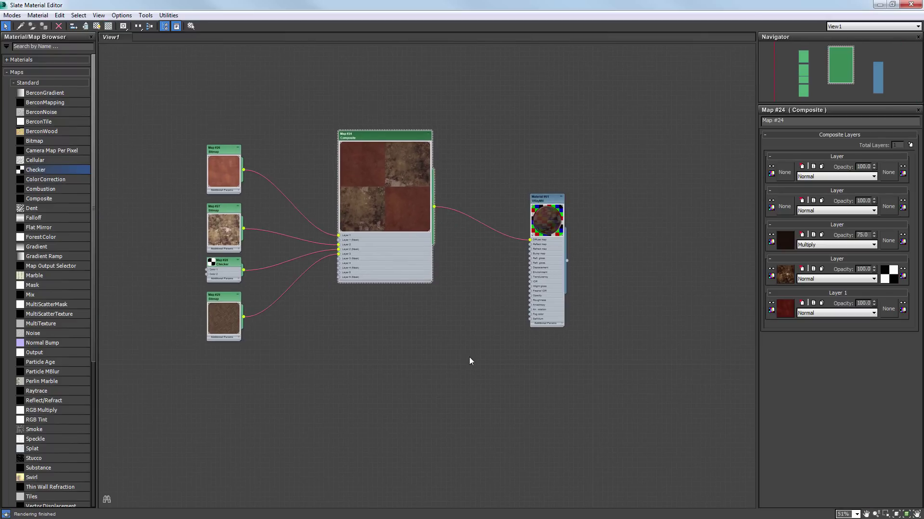
middle_drag(469, 357, 508, 406)
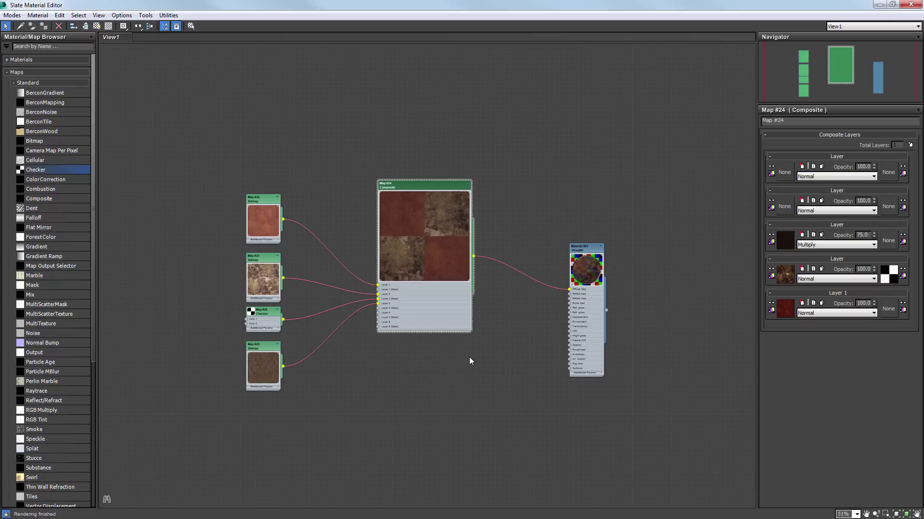
drag(262, 199, 262, 205)
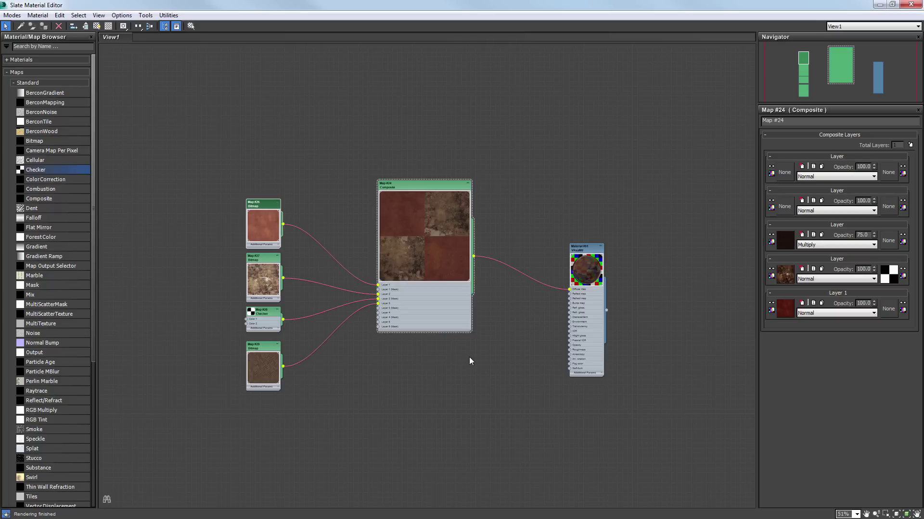
click(469, 357)
- Delete the bitmap, Checker and Composite nodes from the view
scroll(622, 204, up, 1)
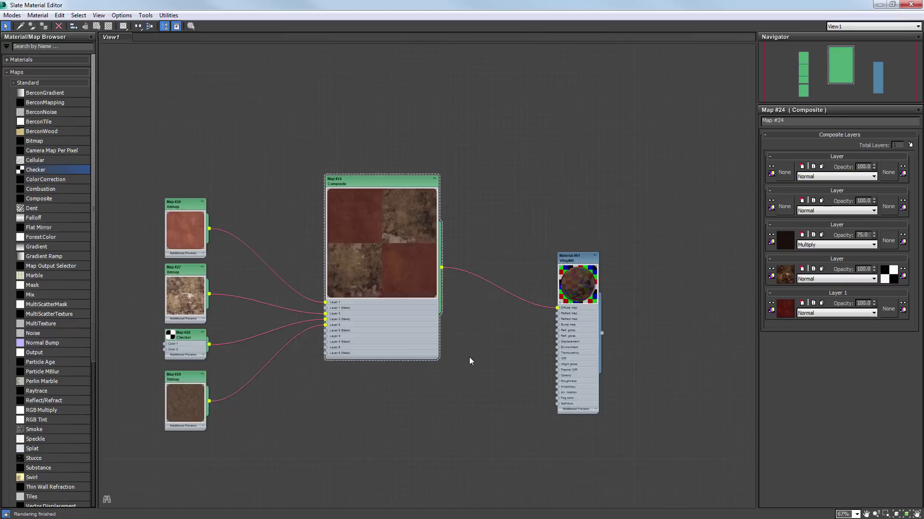
scroll(572, 217, down, 1)
drag(179, 136, 488, 483)
key(Delete)
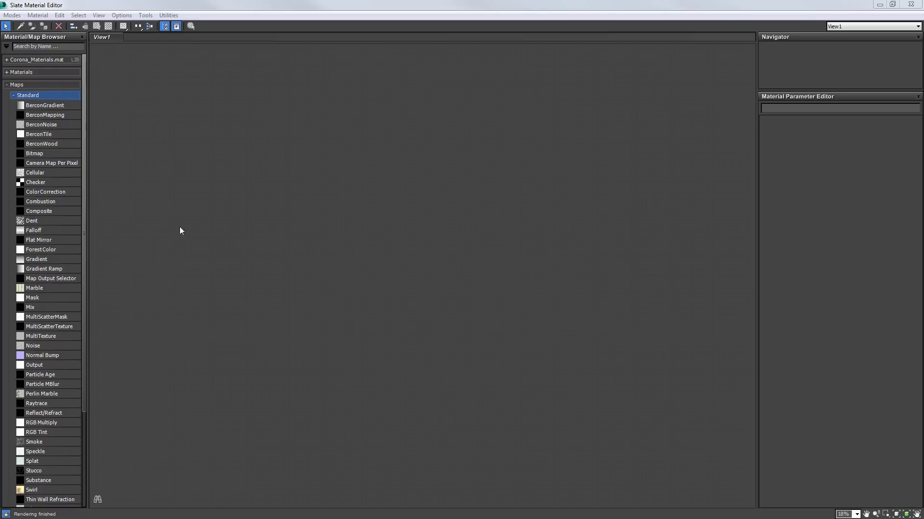
- Expand the Sample Slots group and place the first slot's metal material in the empty view as an instance
drag(83, 229, 80, 397)
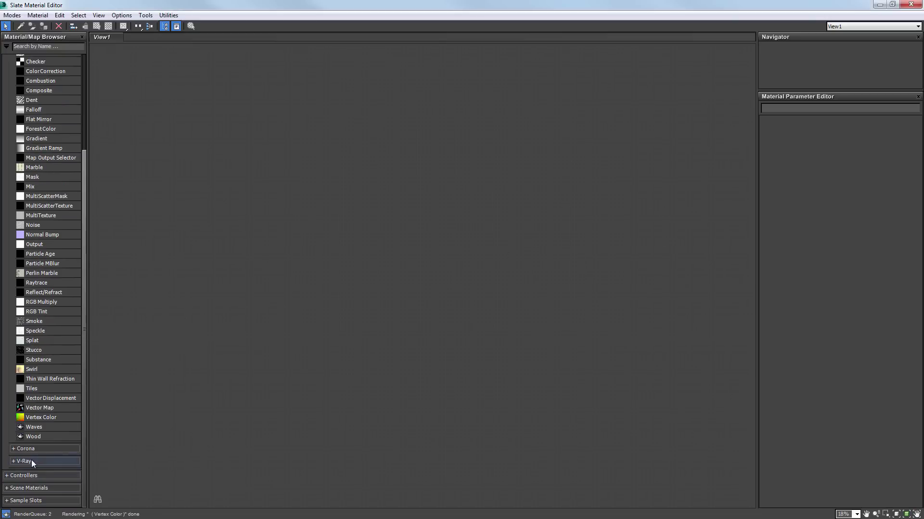
click(30, 500)
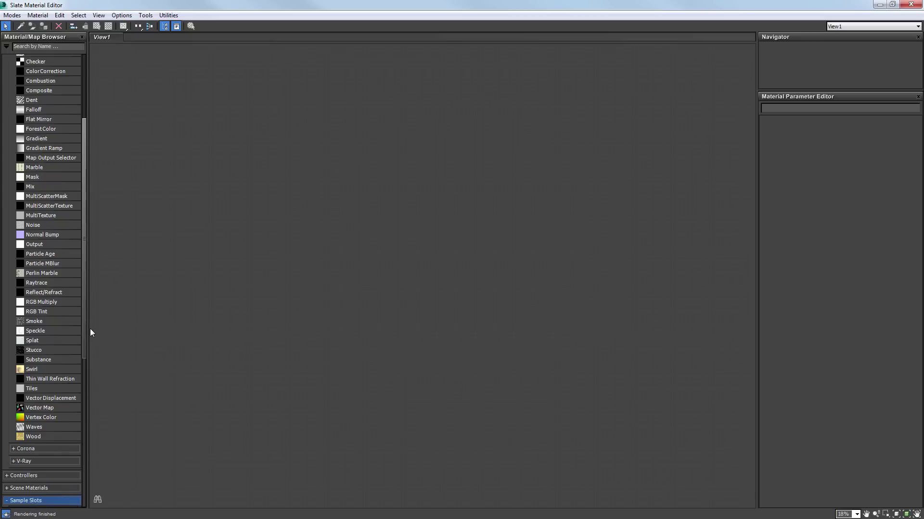
scroll(19, 288, down, 5)
drag(18, 251, 374, 240)
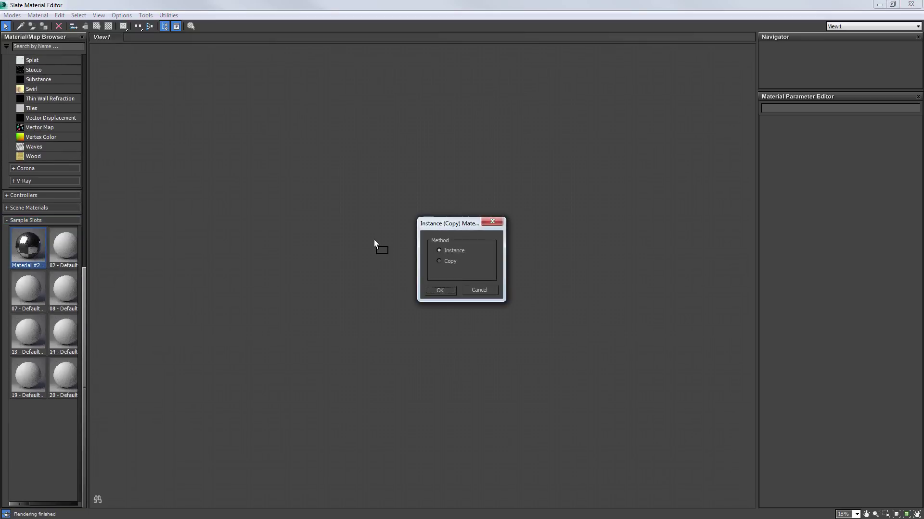
click(445, 290)
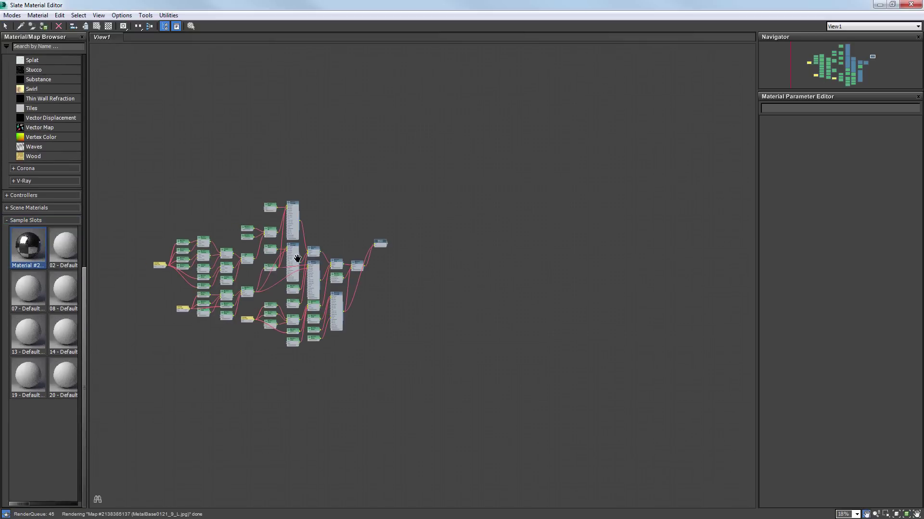
- Move the final material node of the network lower, and return the map list to its beginning
middle_drag(297, 259, 414, 241)
scroll(413, 242, up, 4)
drag(573, 213, 593, 297)
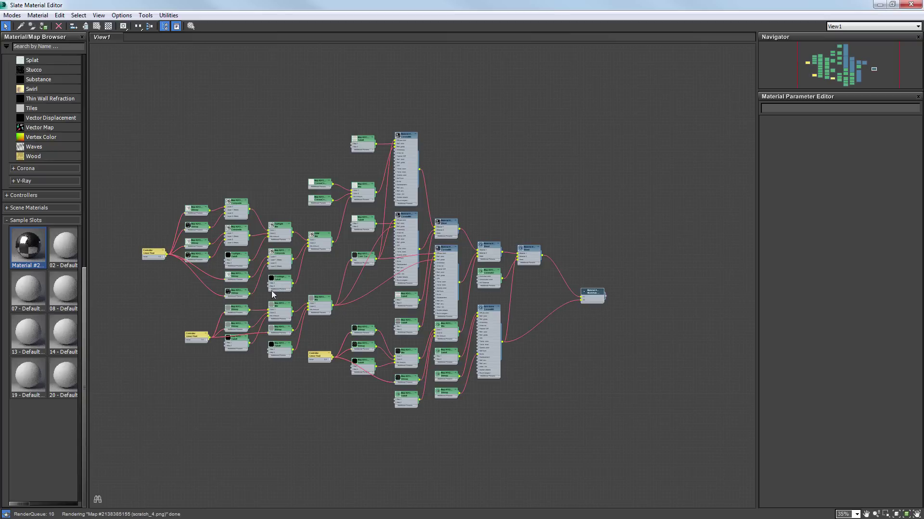
middle_drag(366, 278, 422, 270)
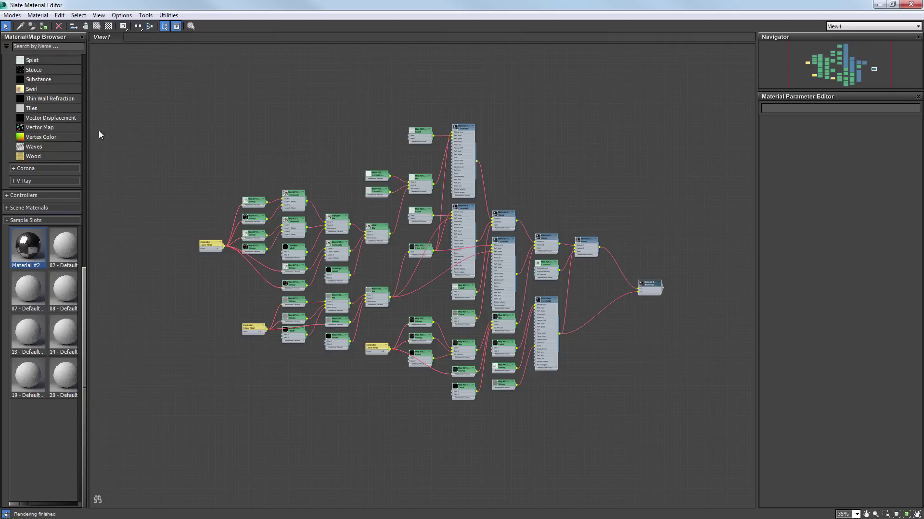
drag(82, 287, 100, 74)
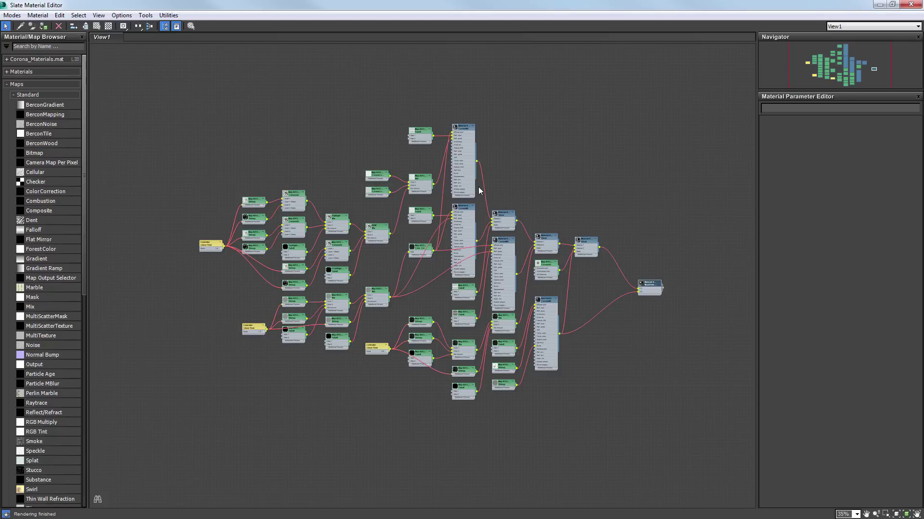
- Move the upper-left branch of maps, together with its last Mix node, away from the material nodes
drag(169, 146, 390, 284)
drag(385, 240, 308, 174)
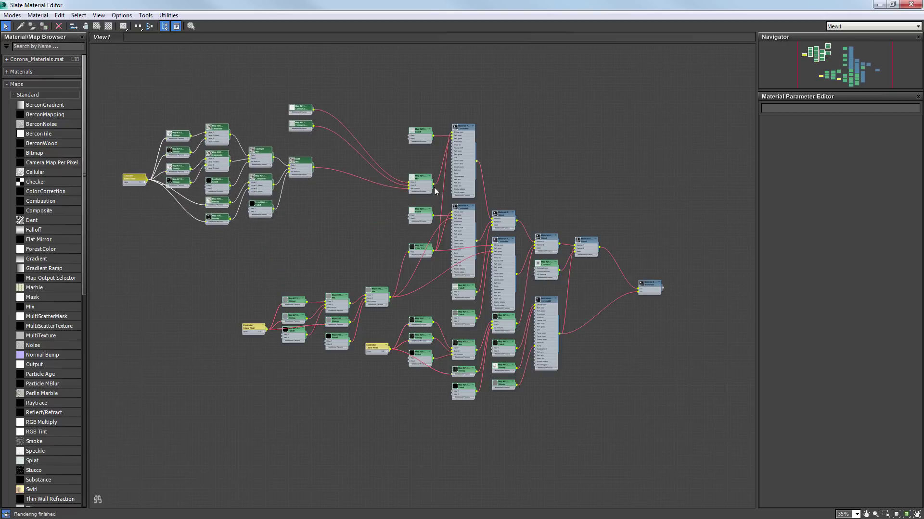
drag(424, 179, 340, 151)
drag(367, 248, 128, 75)
middle_drag(270, 194, 327, 211)
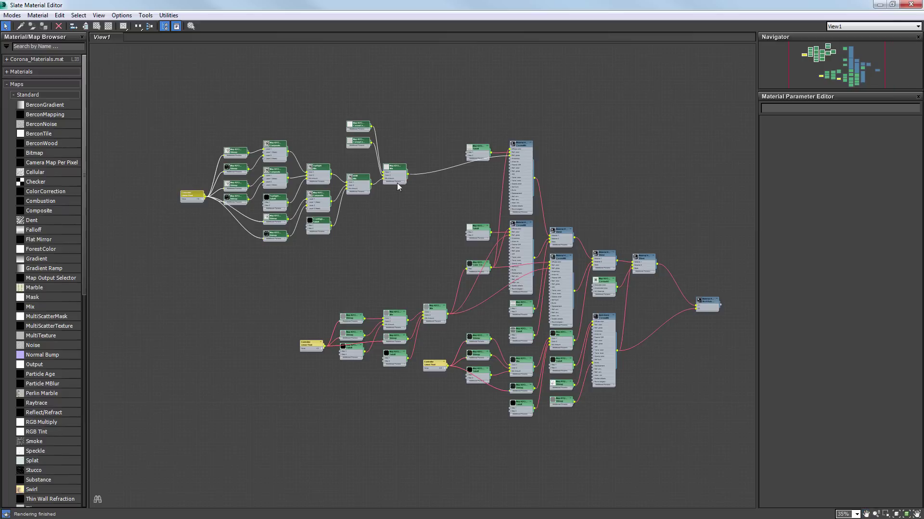
drag(394, 168, 339, 166)
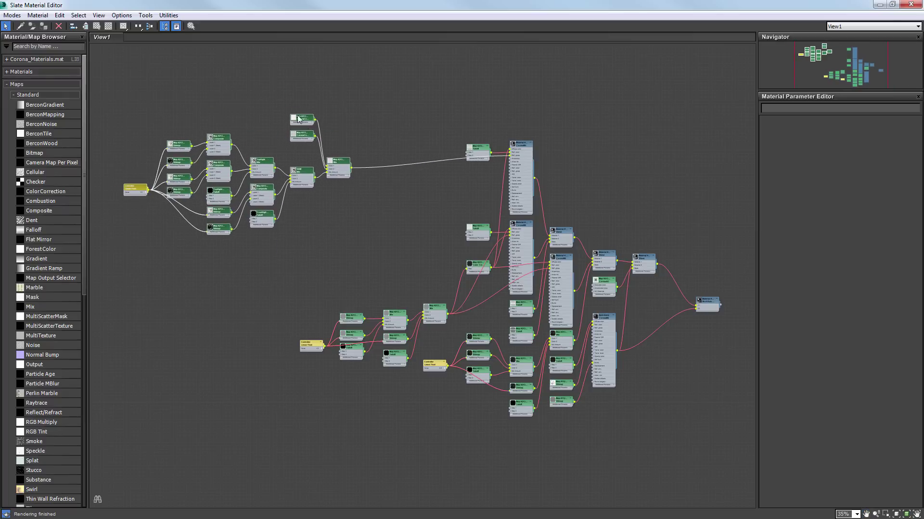
- Shift the two small map nodes above the Mix node further left, and move the entire upper branch slightly down
drag(303, 127, 284, 140)
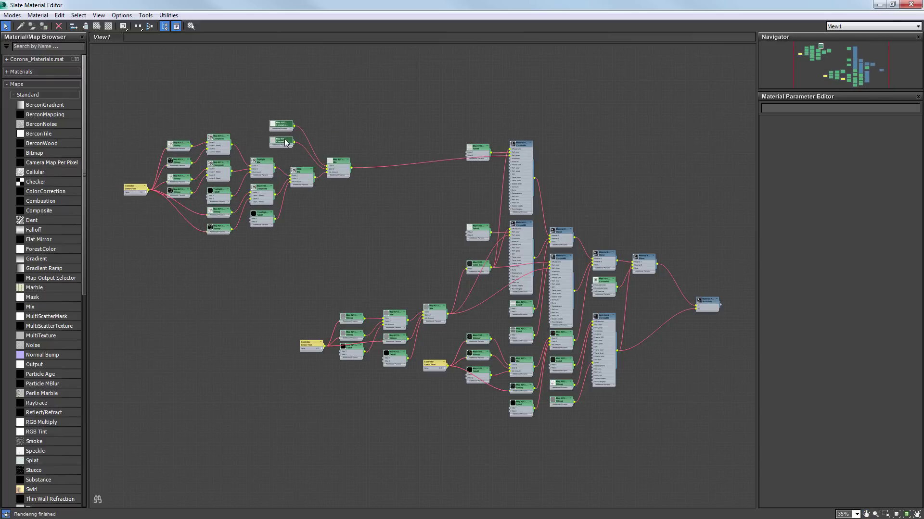
drag(116, 108, 405, 299)
mouse_move(339, 174)
mouse_down()
mouse_move(333, 195)
mouse_move(336, 188)
mouse_up()
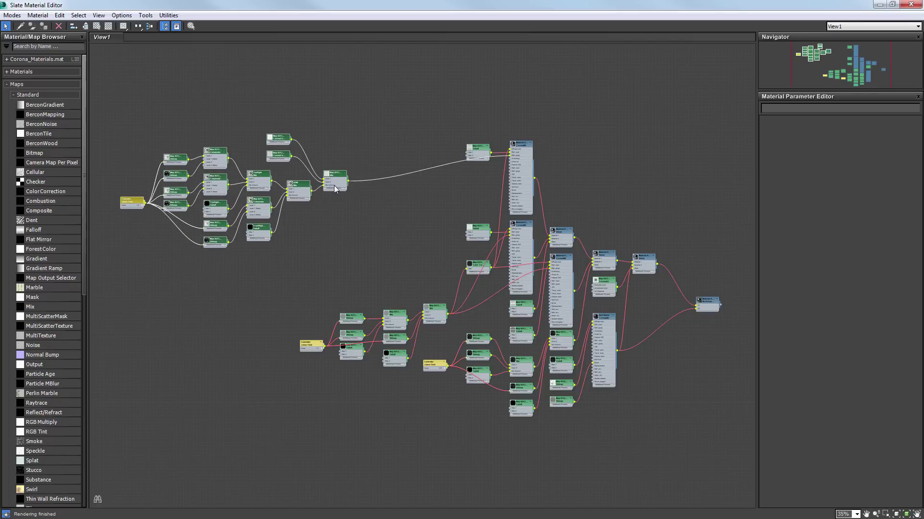
- Raise the map node feeding the uppermost material, and move the upper-left branch back toward the materials
drag(489, 147, 476, 112)
drag(383, 264, 116, 110)
drag(130, 207, 207, 222)
click(289, 279)
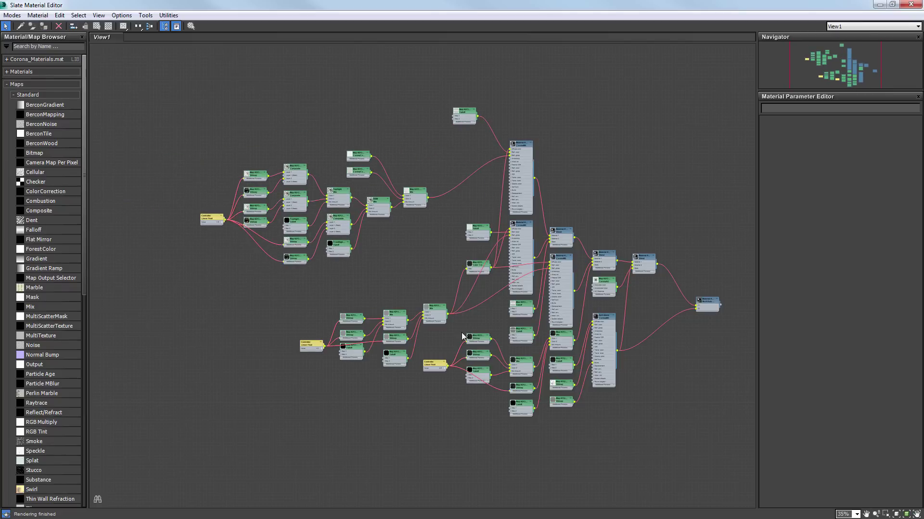
- Examine the overall structure of the metal material's node network and its connections
middle_drag(443, 402, 433, 283)
middle_drag(439, 238, 442, 287)
scroll(443, 287, down, 1)
scroll(443, 286, down, 3)
scroll(431, 302, up, 3)
scroll(513, 303, down, 2)
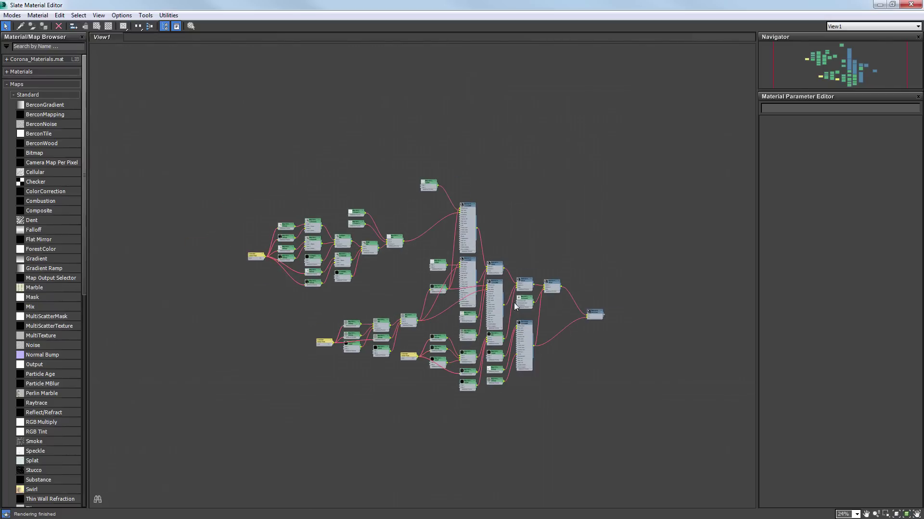
scroll(401, 321, up, 3)
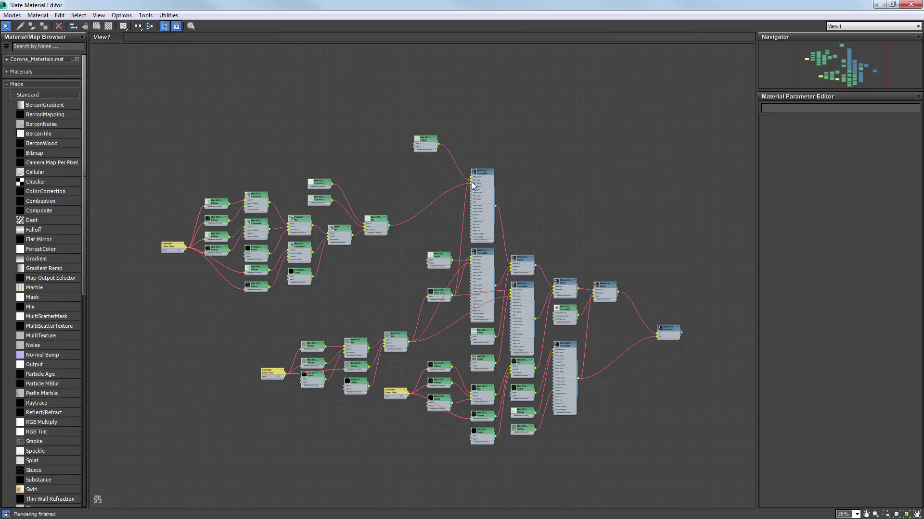
drag(138, 89, 710, 487)
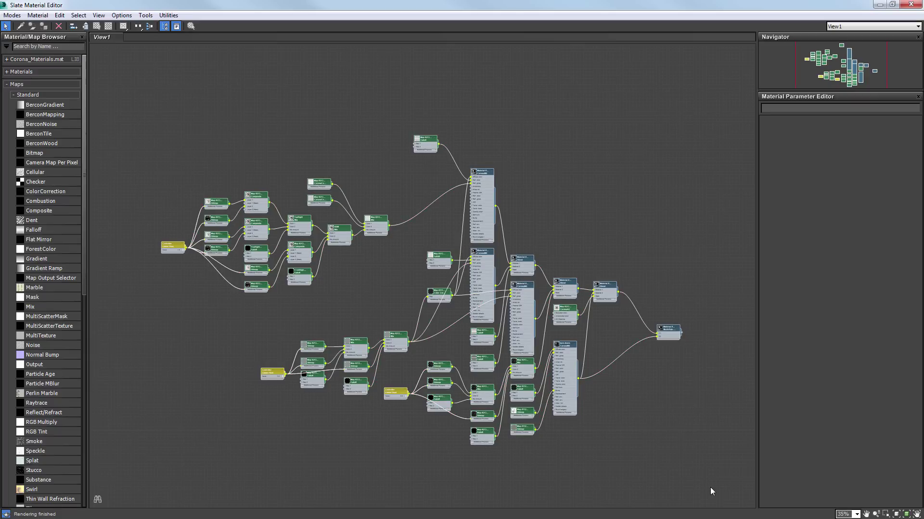
click(389, 178)
drag(128, 87, 738, 475)
mouse_move(607, 305)
middle_down()
mouse_move(616, 319)
mouse_move(604, 311)
middle_up()
- Move the last blend material and the final material node down and right, away from the other materials
click(601, 294)
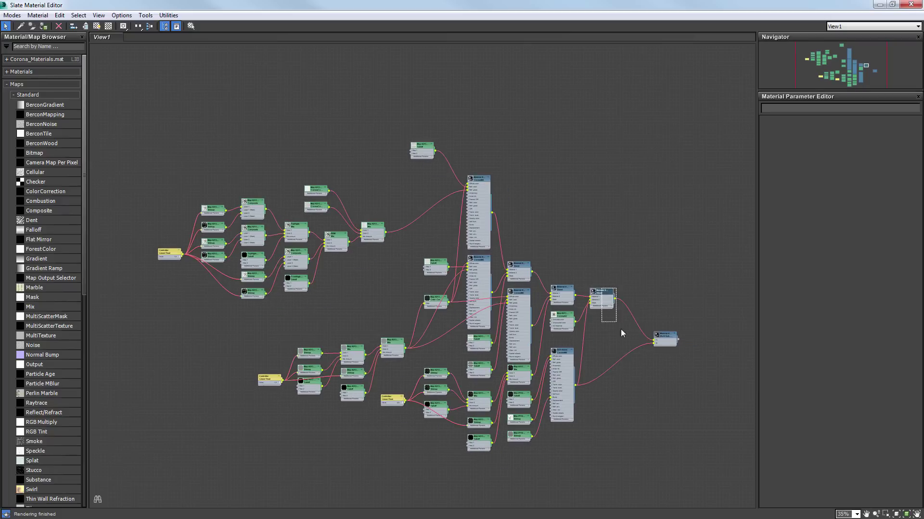
drag(601, 297, 619, 316)
drag(666, 337, 679, 347)
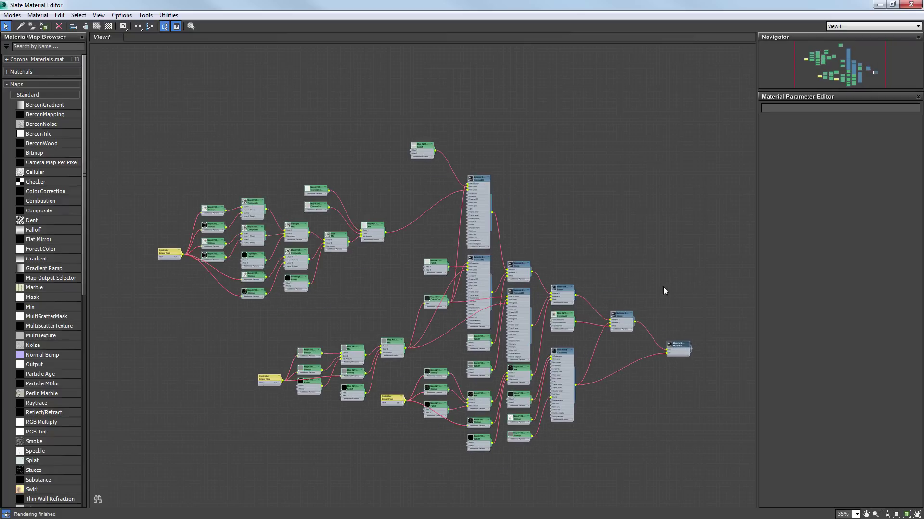
click(663, 287)
- Move the lower-left branch of maps, including its output Mix node, further left of the materials
drag(382, 433, 260, 332)
drag(350, 362, 340, 338)
click(388, 302)
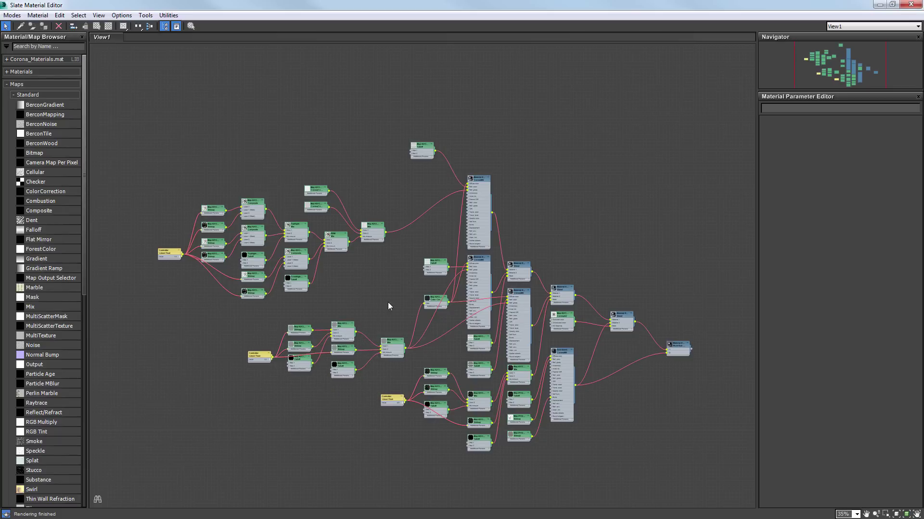
drag(237, 313, 409, 380)
drag(394, 352, 344, 353)
click(431, 310)
- Spread the central map node and lower-left branch further left, and shift the two small maps in the upper branch left
drag(440, 302, 380, 291)
drag(355, 393, 179, 313)
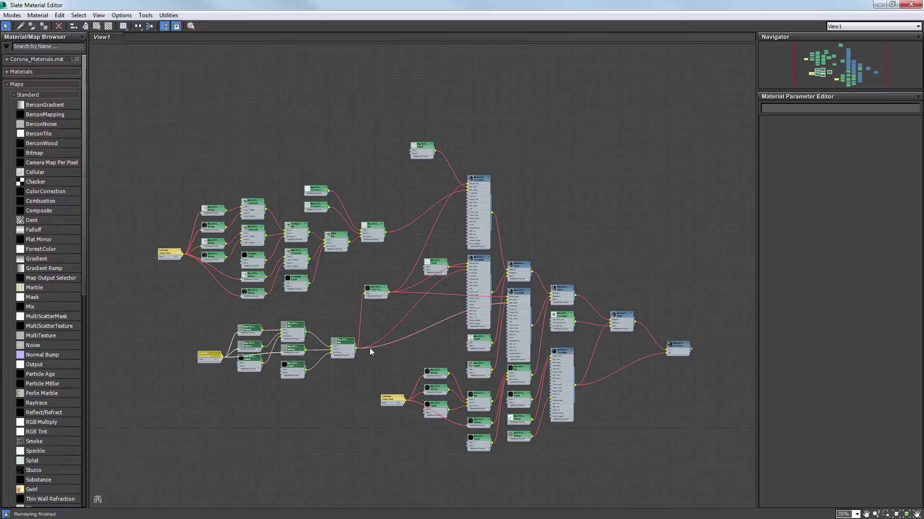
drag(344, 350, 311, 349)
drag(366, 366, 442, 427)
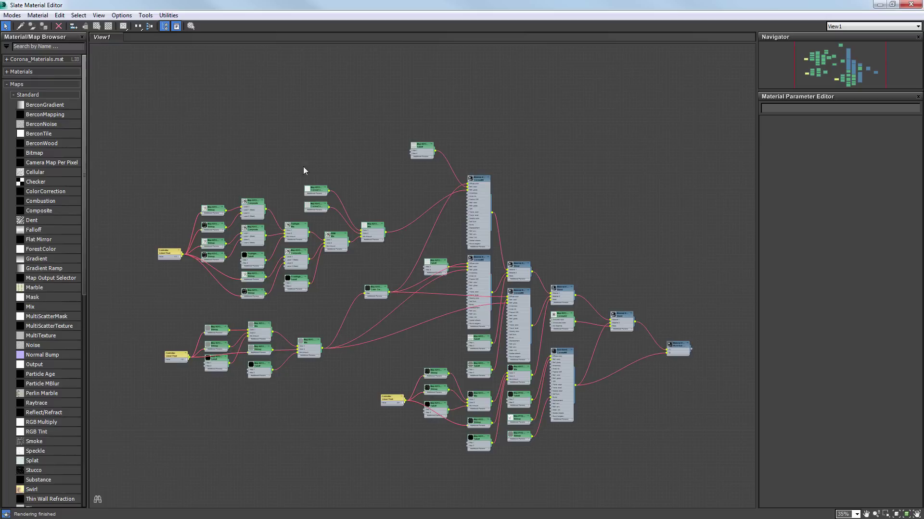
drag(303, 167, 293, 213)
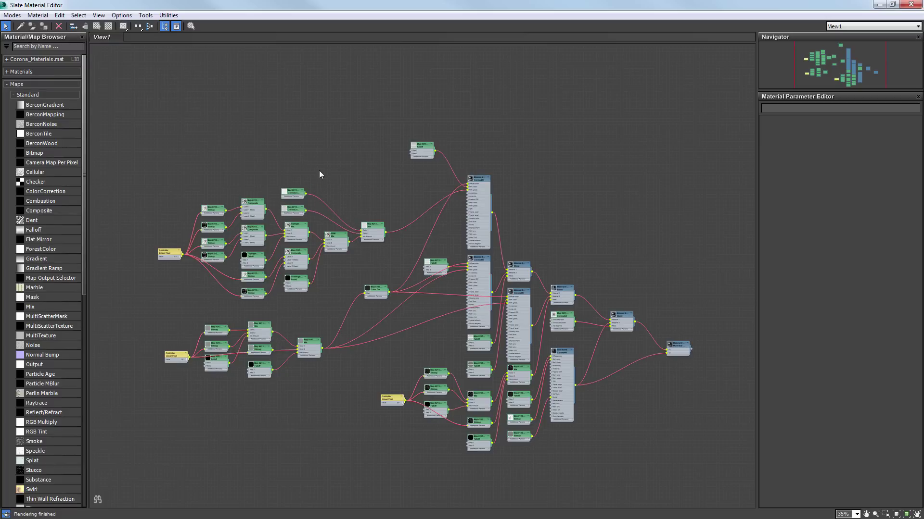